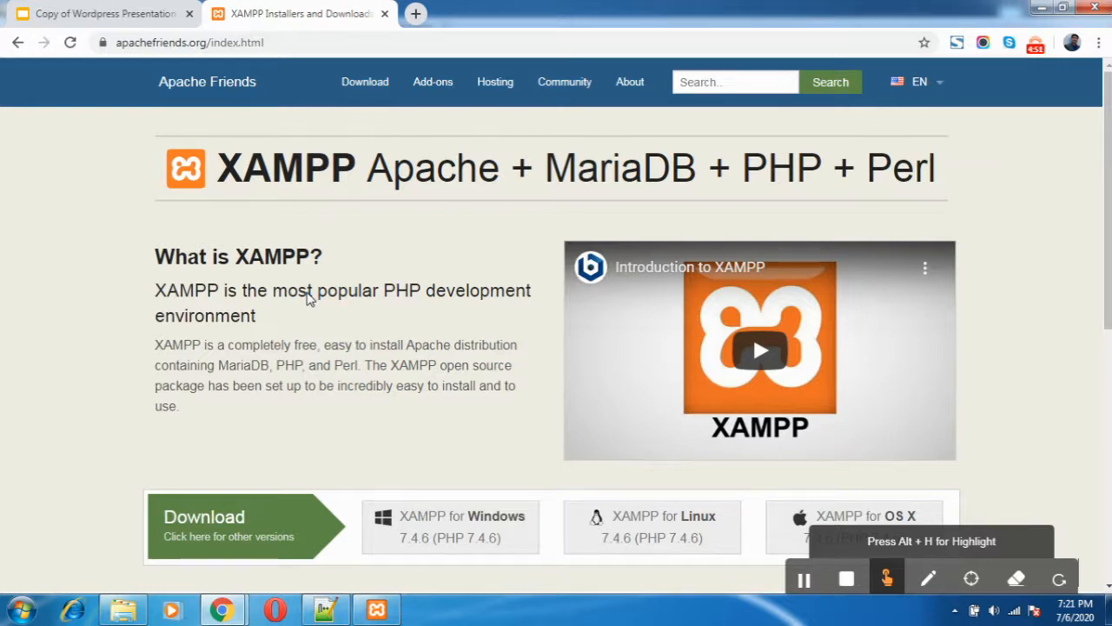
Download the XAMPP for Windows 7.4.6 installer from the Apache Friends website
scroll(308, 298, down, 1)
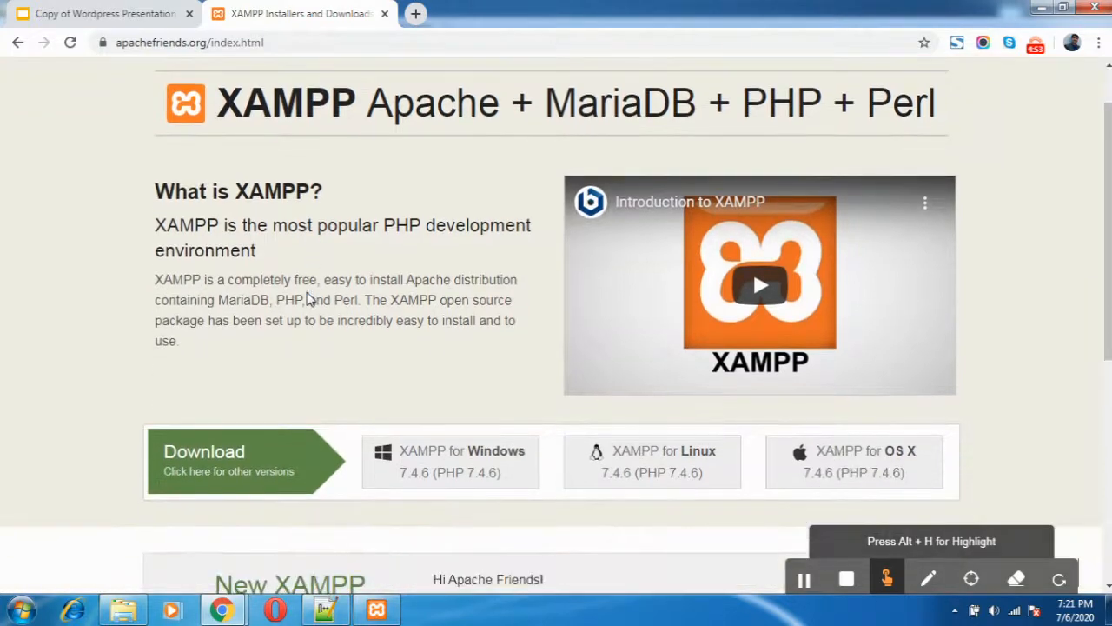
scroll(309, 299, down, 1)
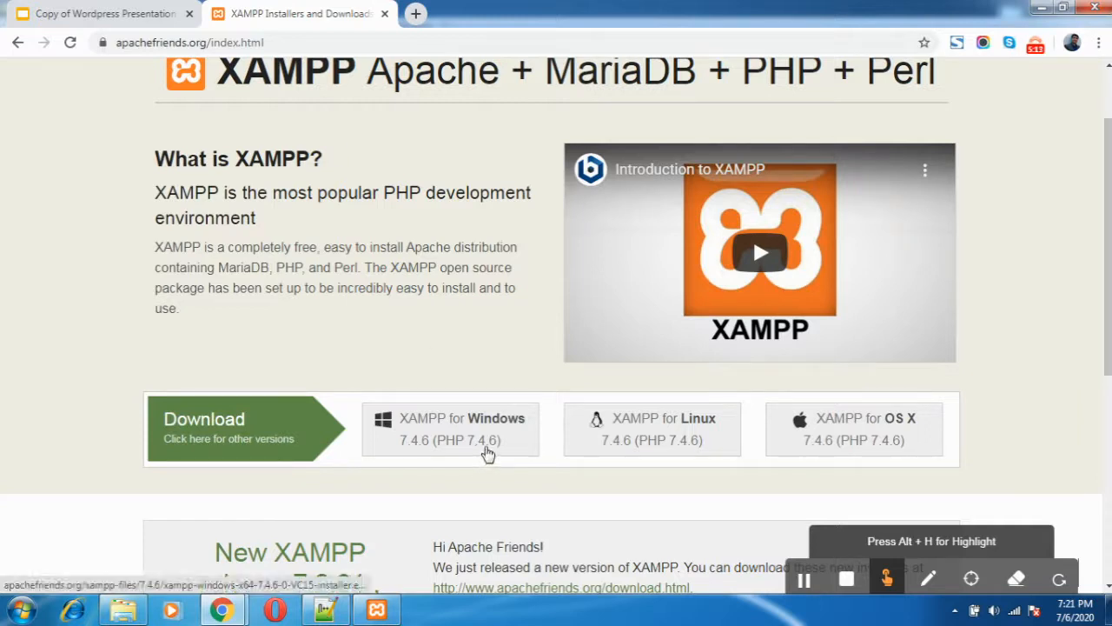
click(480, 445)
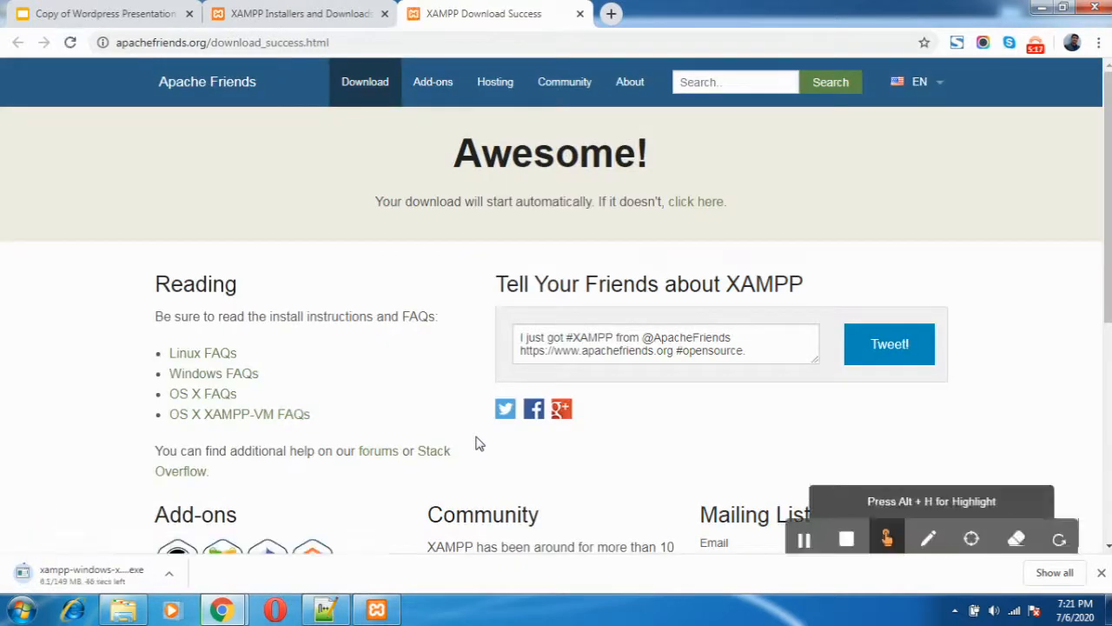
click(307, 10)
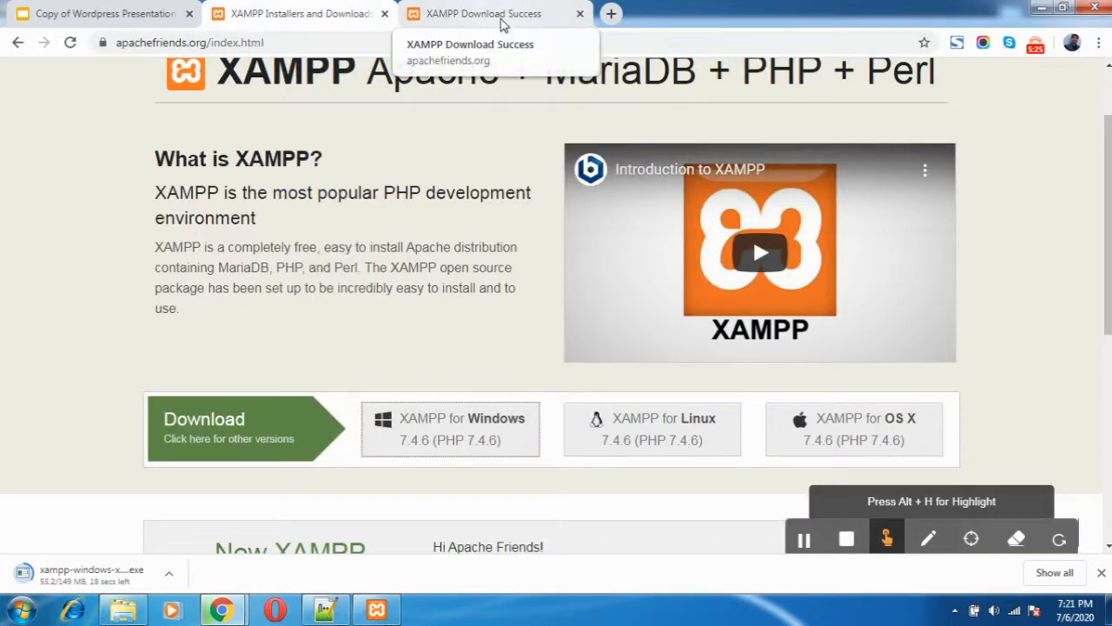
Search the web for "wamp" and examine the downloads section of the official WampServer website
click(502, 23)
click(556, 45)
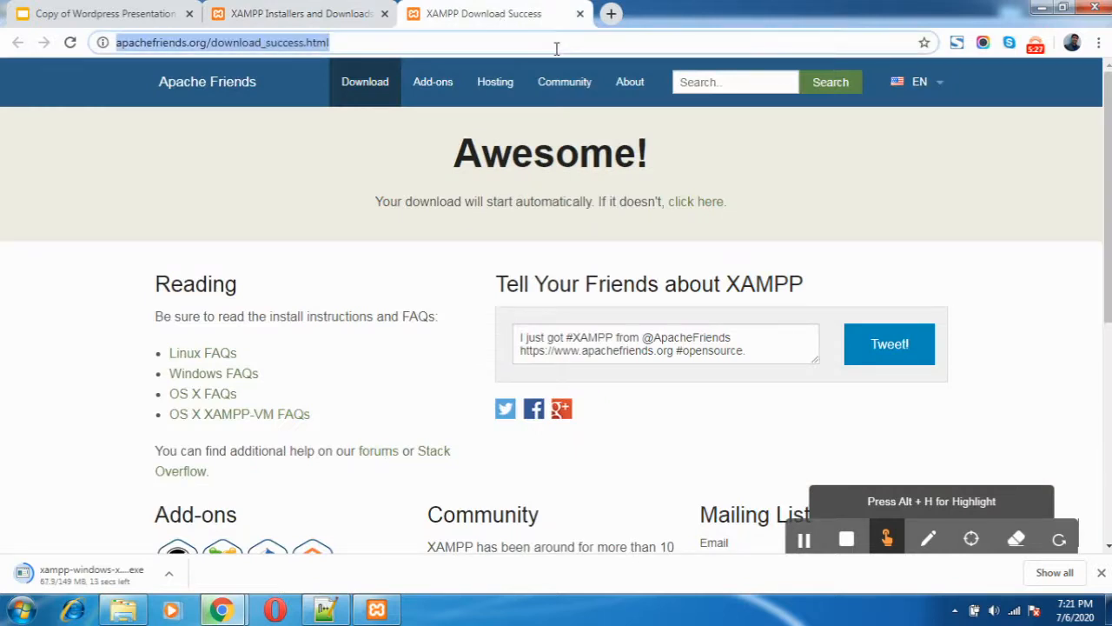
text(wam)
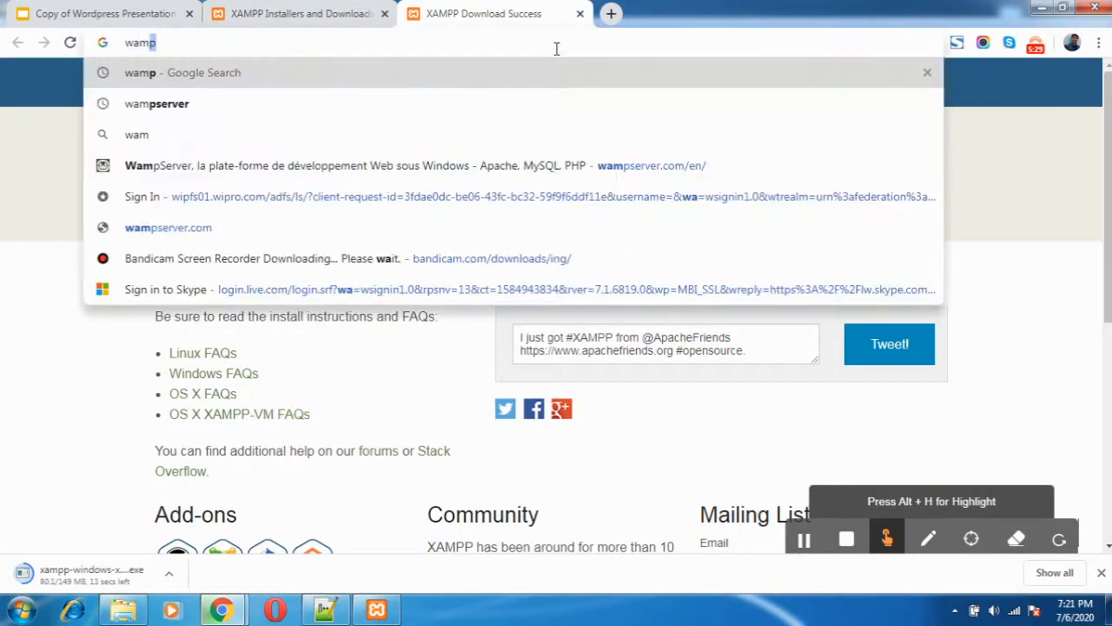
text(p)
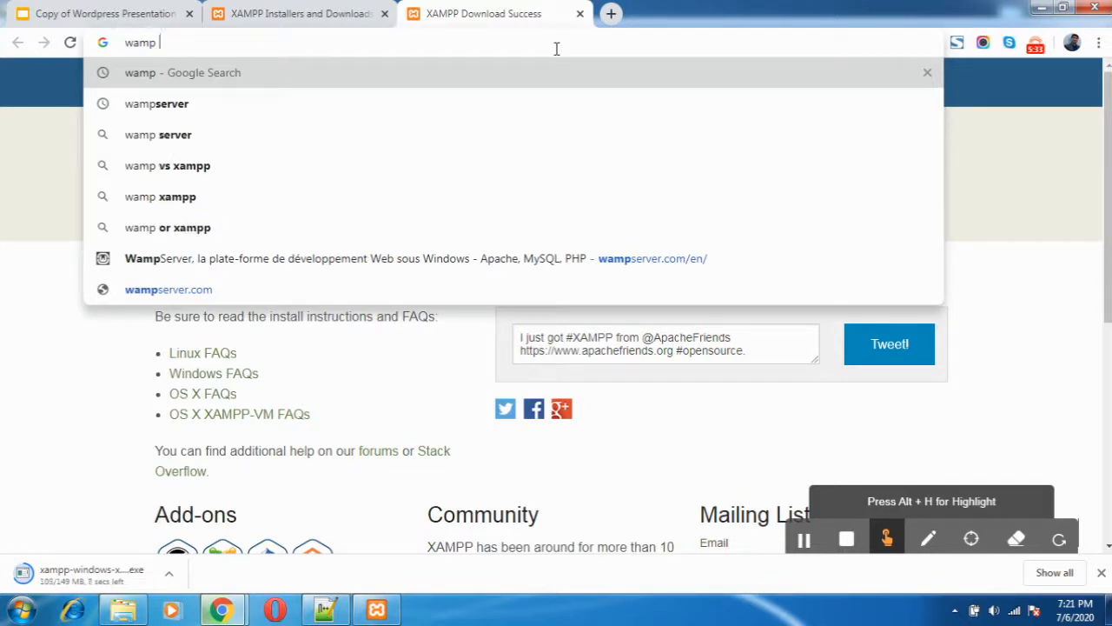
key(Return)
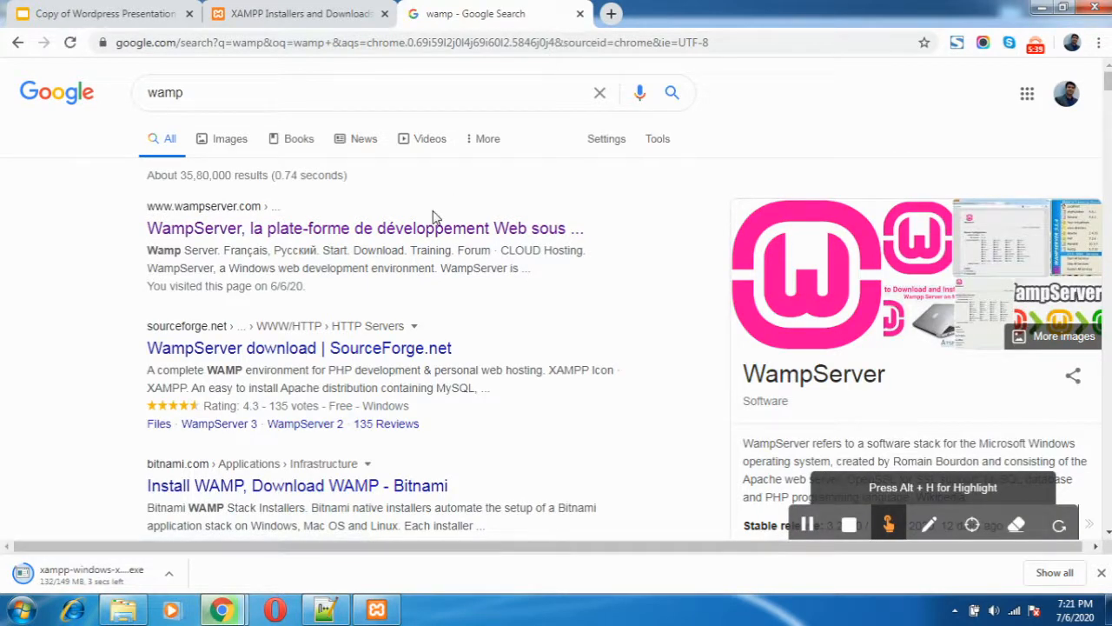
click(368, 232)
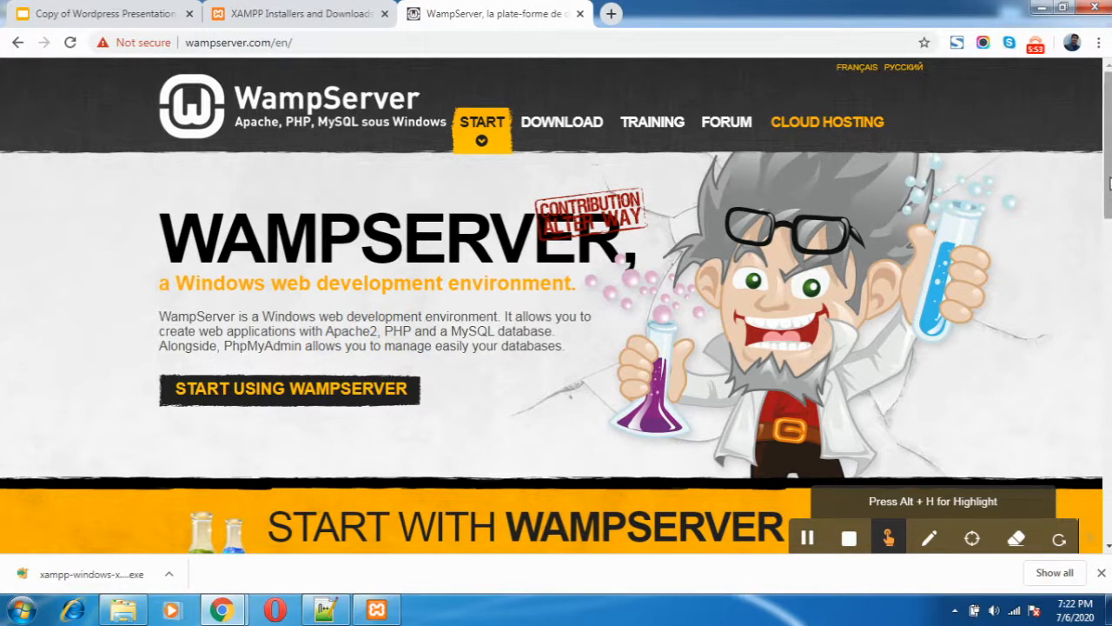
scroll(1110, 183, down, 2)
scroll(556, 348, down, 4)
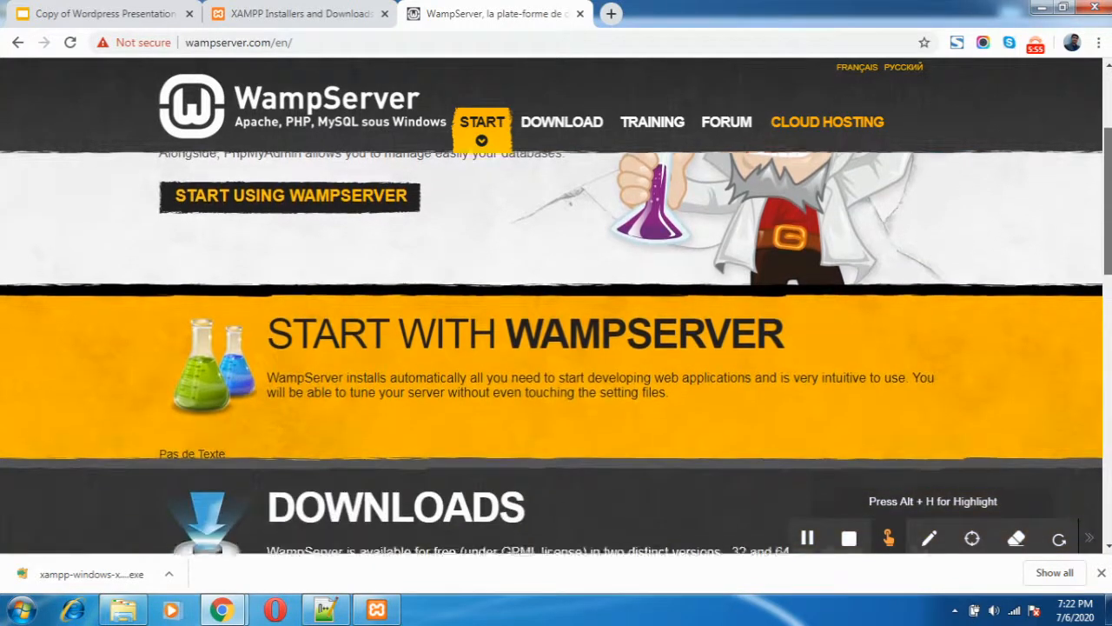
scroll(556, 347, down, 2)
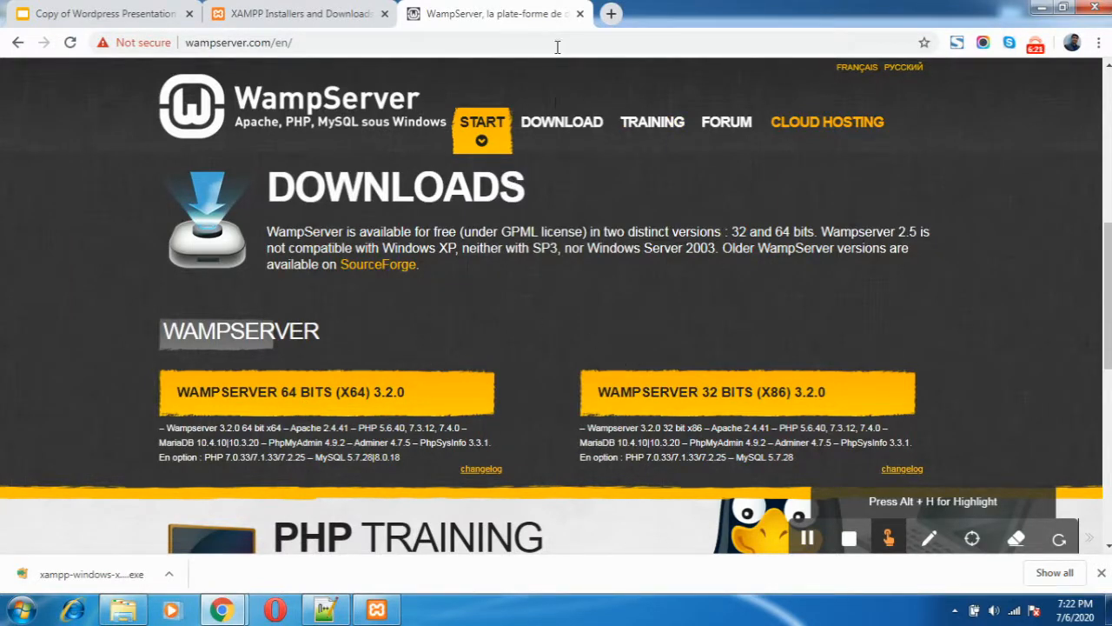
Launch the downloaded XAMPP installer, acknowledge the User Account Control warning and proceed past the welcome page
click(311, 21)
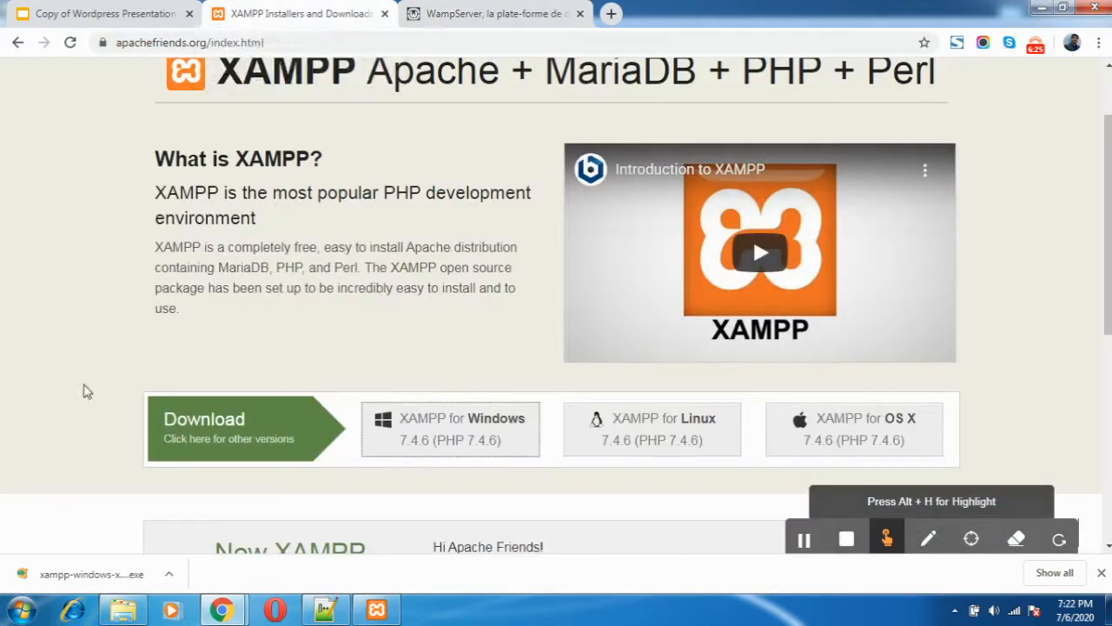
click(113, 581)
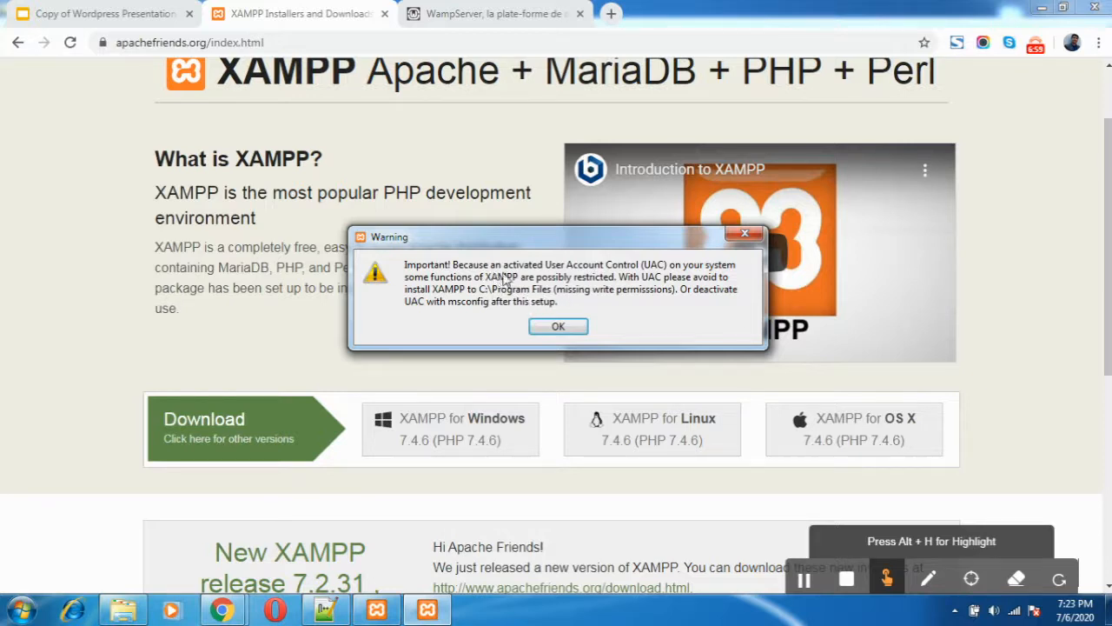
click(558, 328)
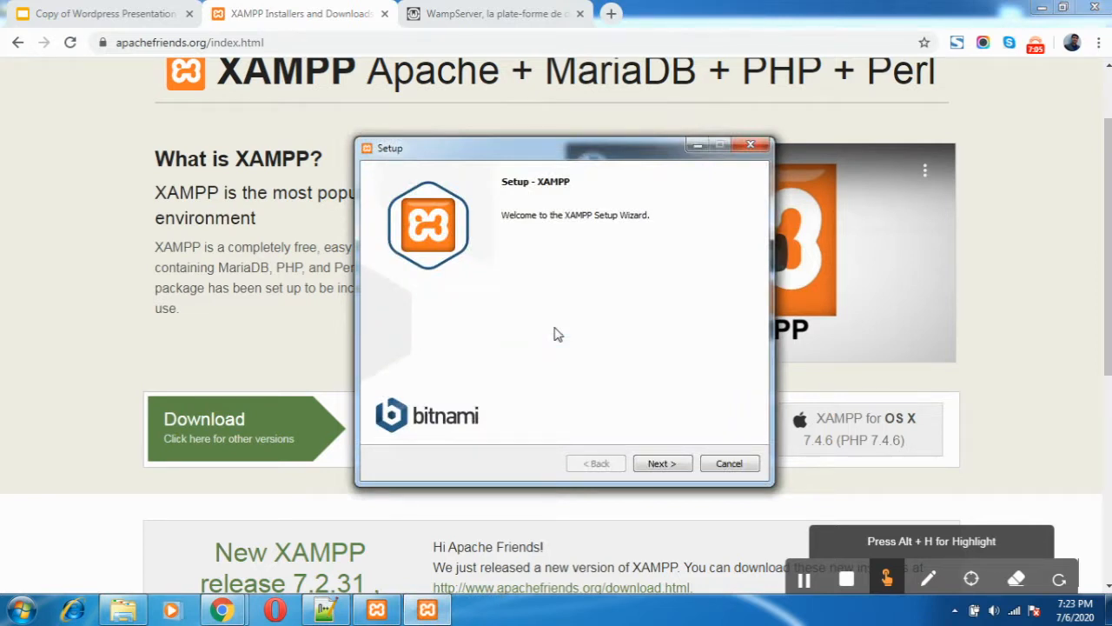
click(665, 469)
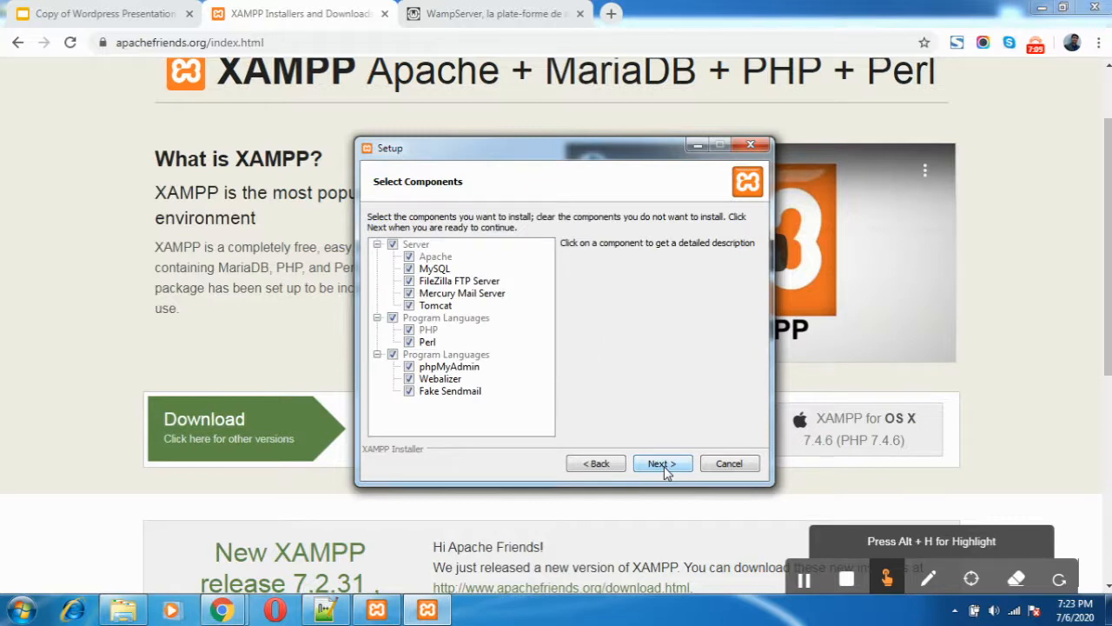
Accept all preselected components, the installation folder C:\xampp and English as the control panel language
click(664, 466)
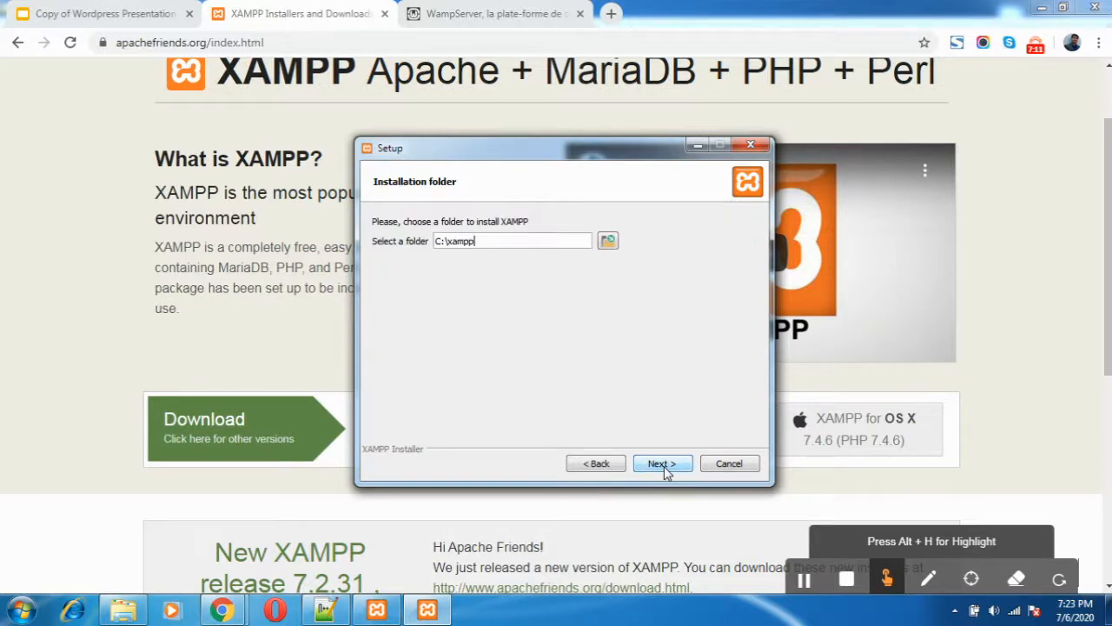
click(664, 466)
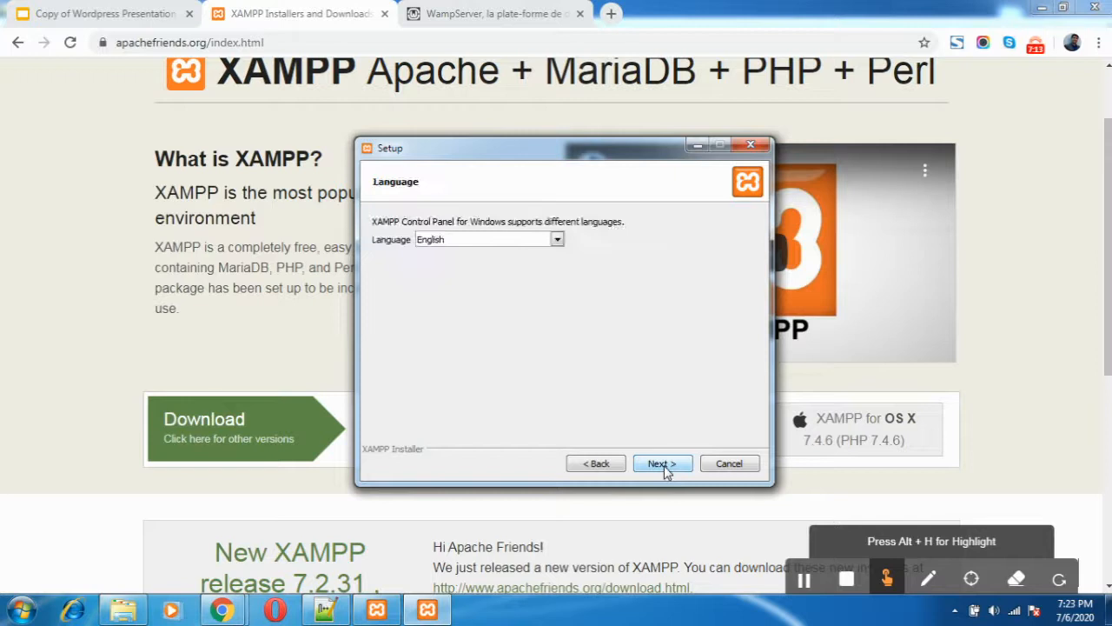
click(558, 242)
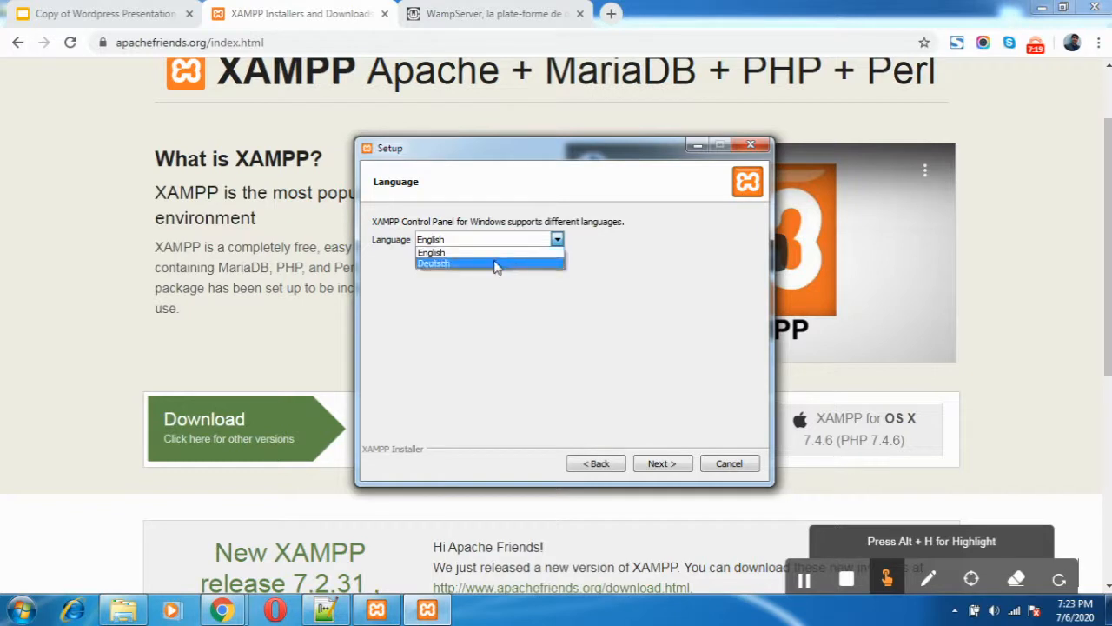
click(558, 244)
click(667, 467)
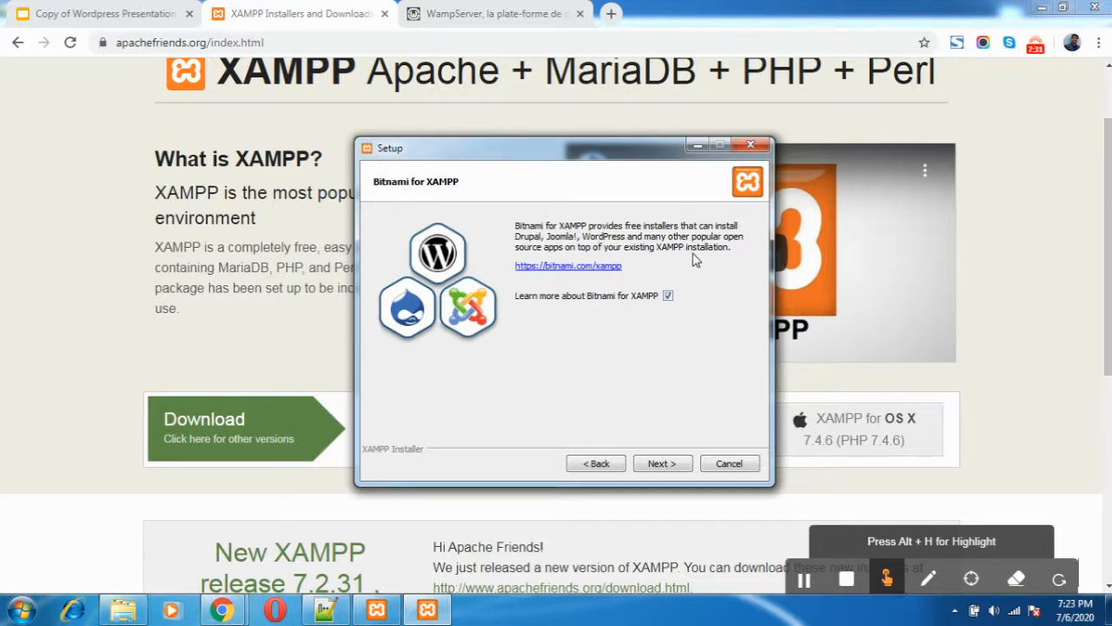
Proceed past the Bitnami information page, closing the website it opens, and start the XAMPP installation
click(663, 467)
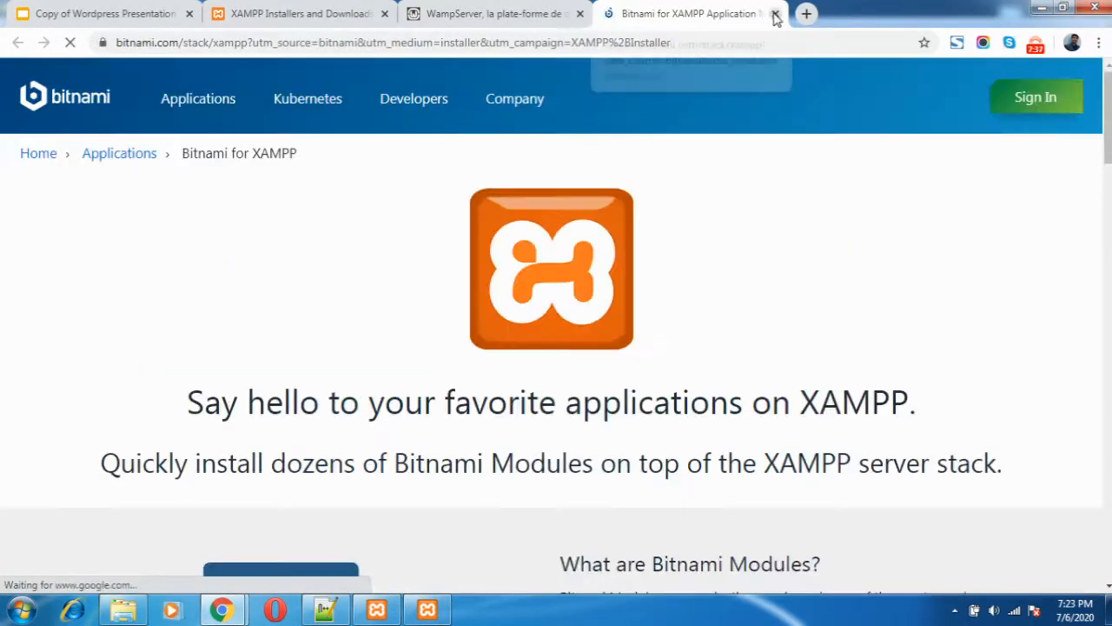
click(776, 15)
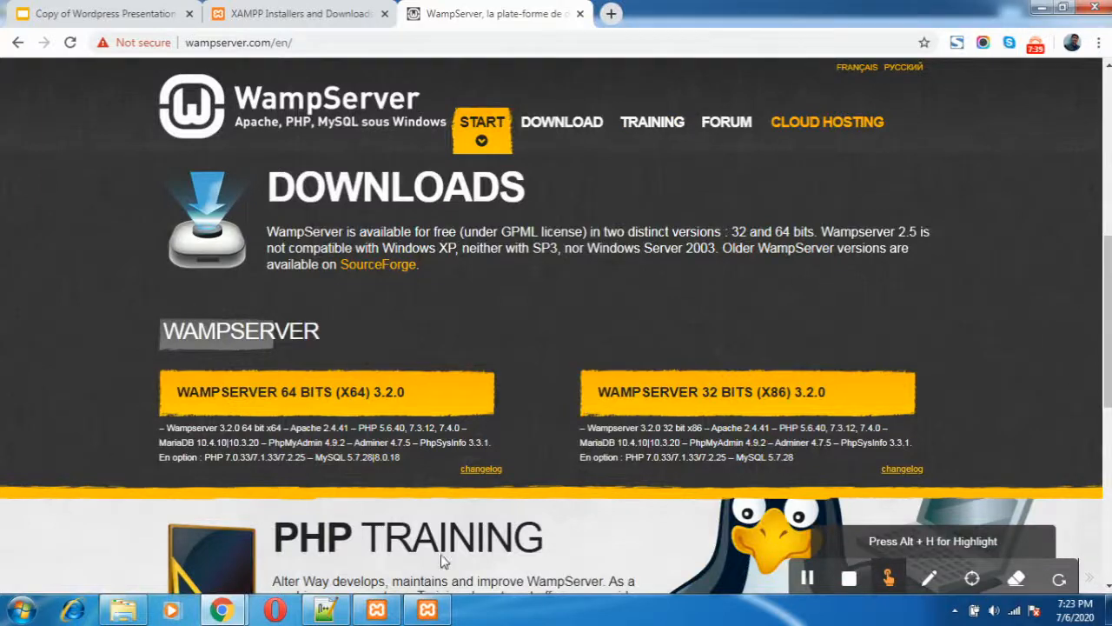
click(426, 611)
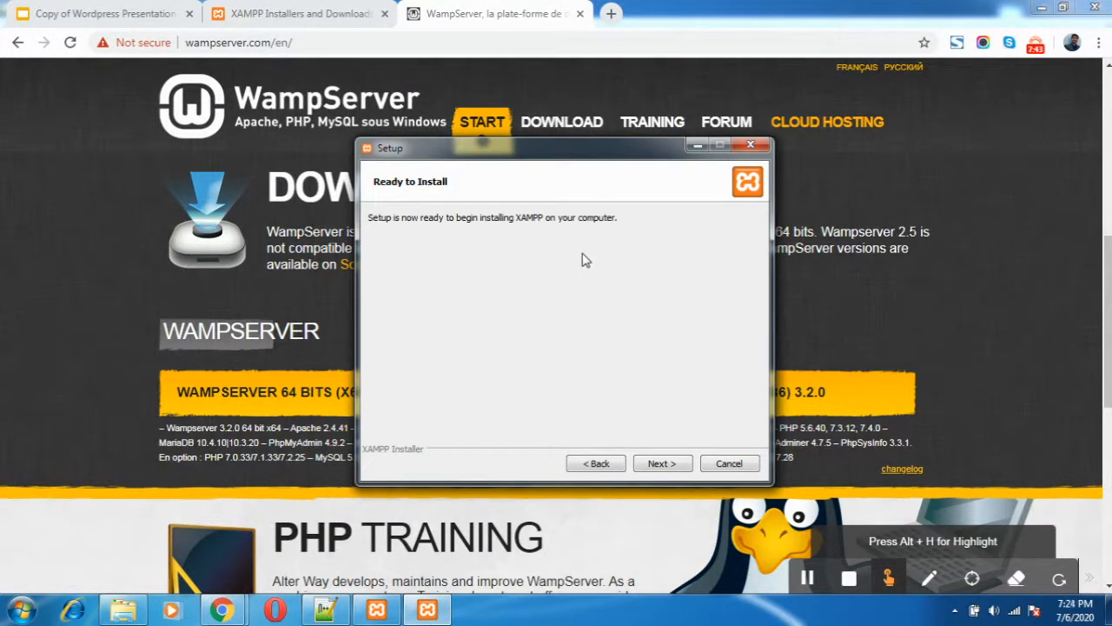
click(658, 465)
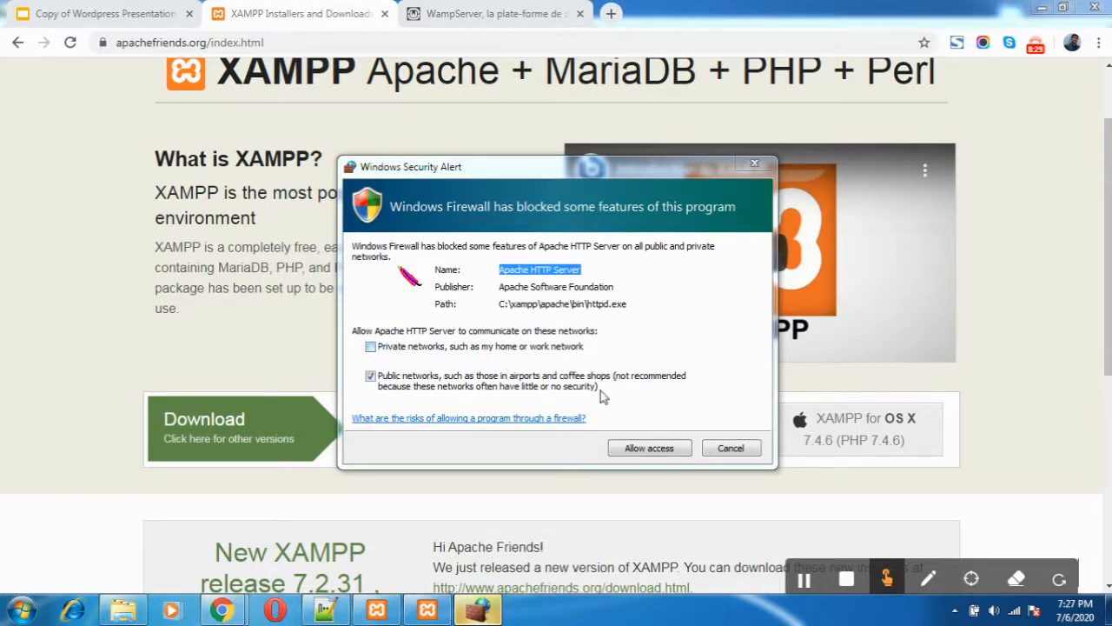
Allow Apache HTTP Server through the firewall on public networks and finish the setup with the Control Panel set to start
click(640, 451)
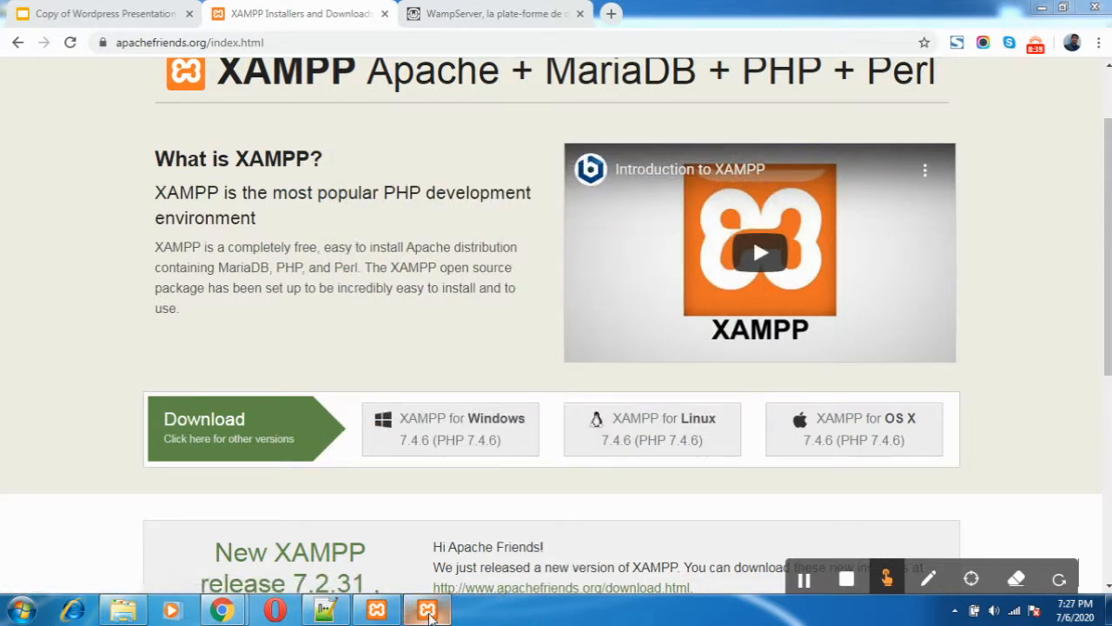
mouse_move(428, 611)
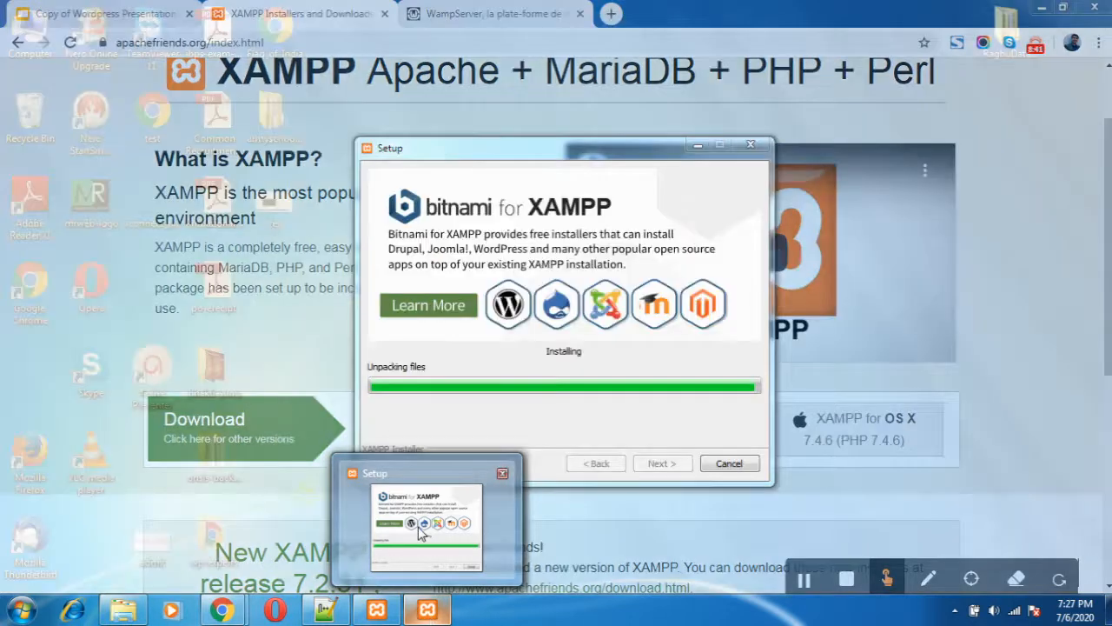
click(418, 527)
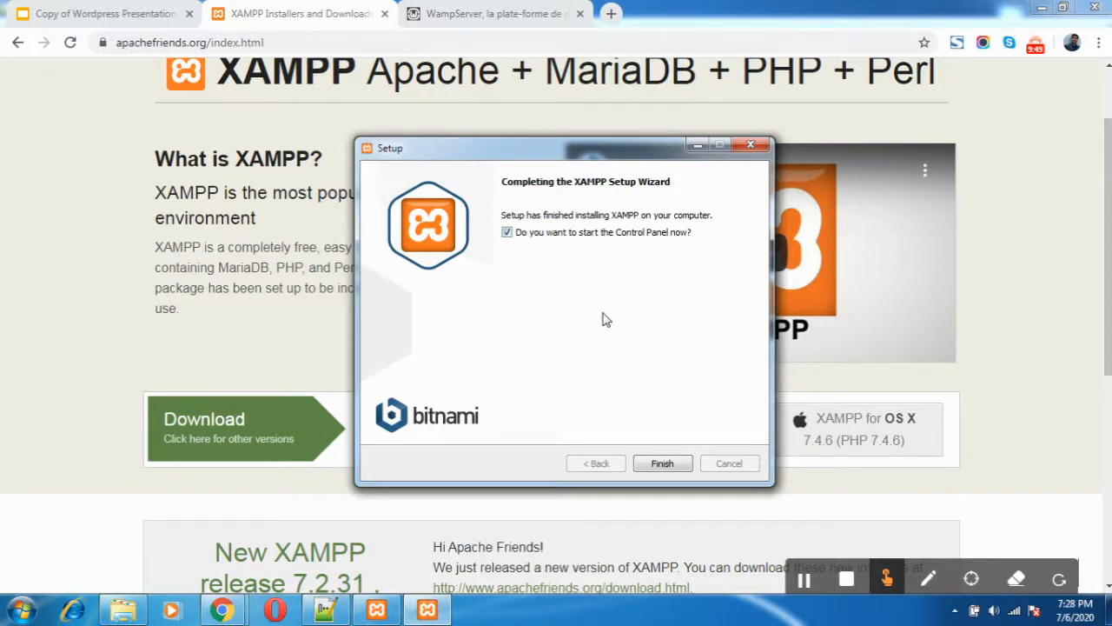
click(663, 464)
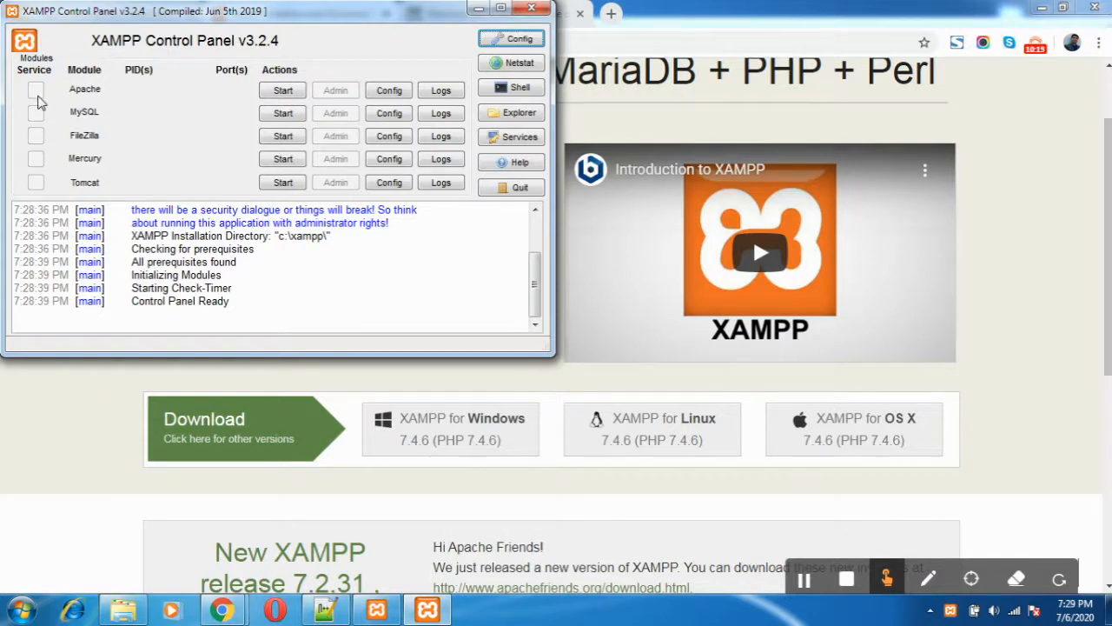
Start the Apache and MySQL modules, allowing mysqld through the firewall on public networks
click(804, 579)
click(426, 610)
click(283, 91)
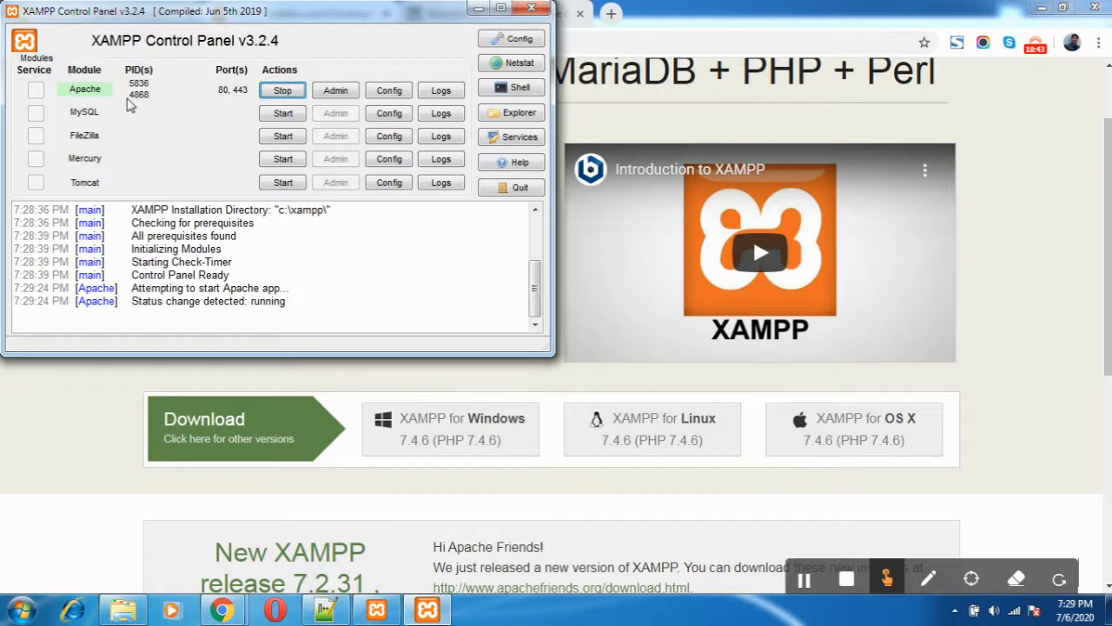
click(279, 119)
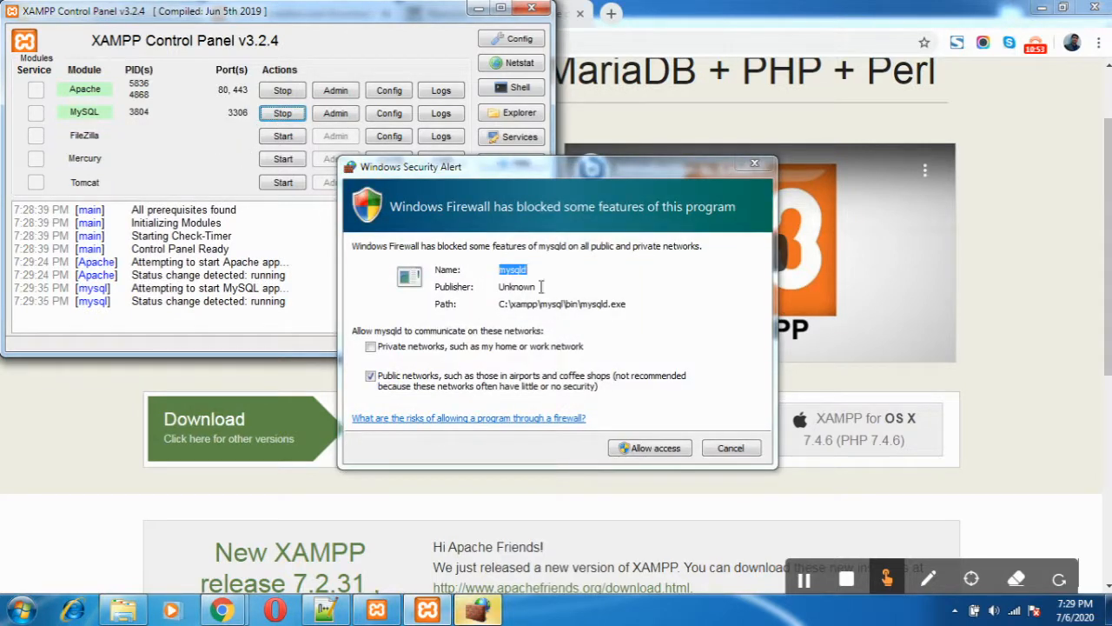
click(654, 449)
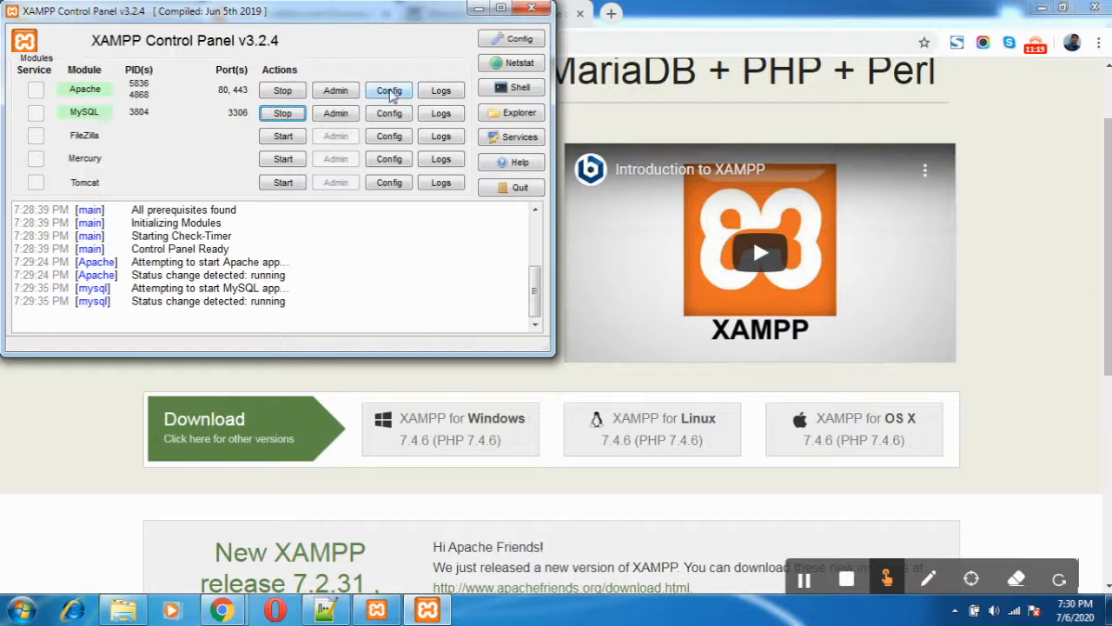
Open the XAMPP installation directory from the Control Panel, maximize its window and enter the htdocs folder
click(519, 114)
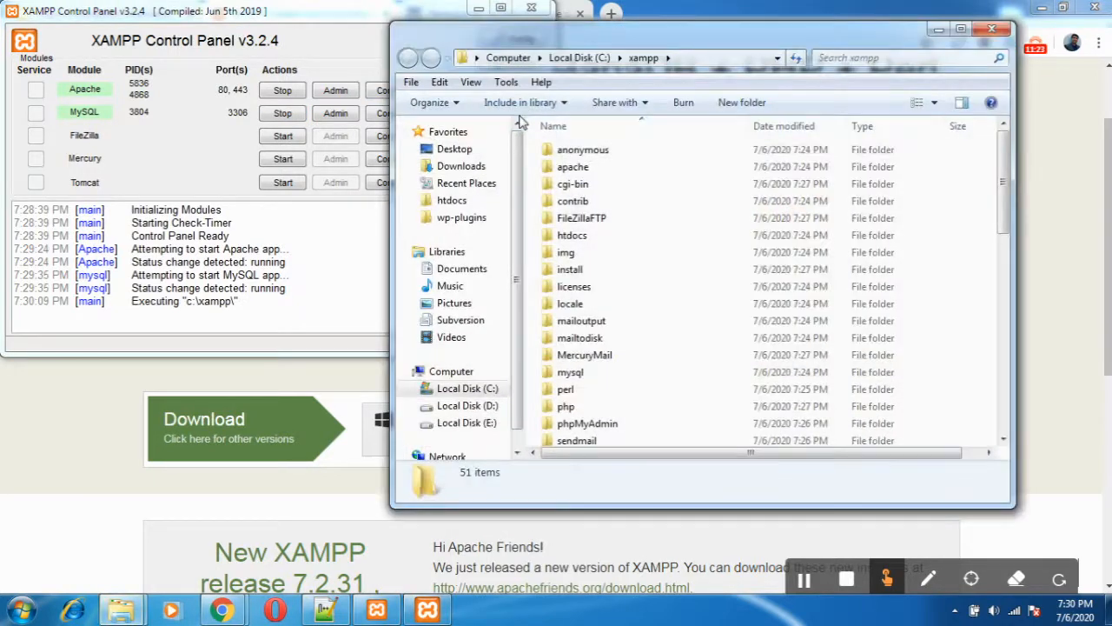
click(992, 29)
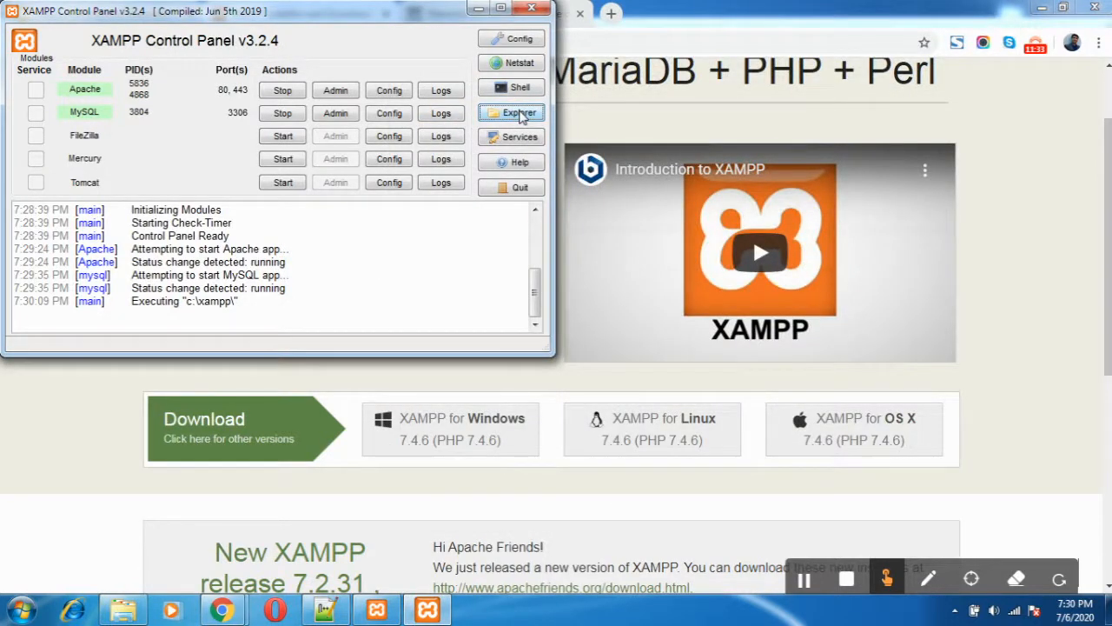
click(520, 114)
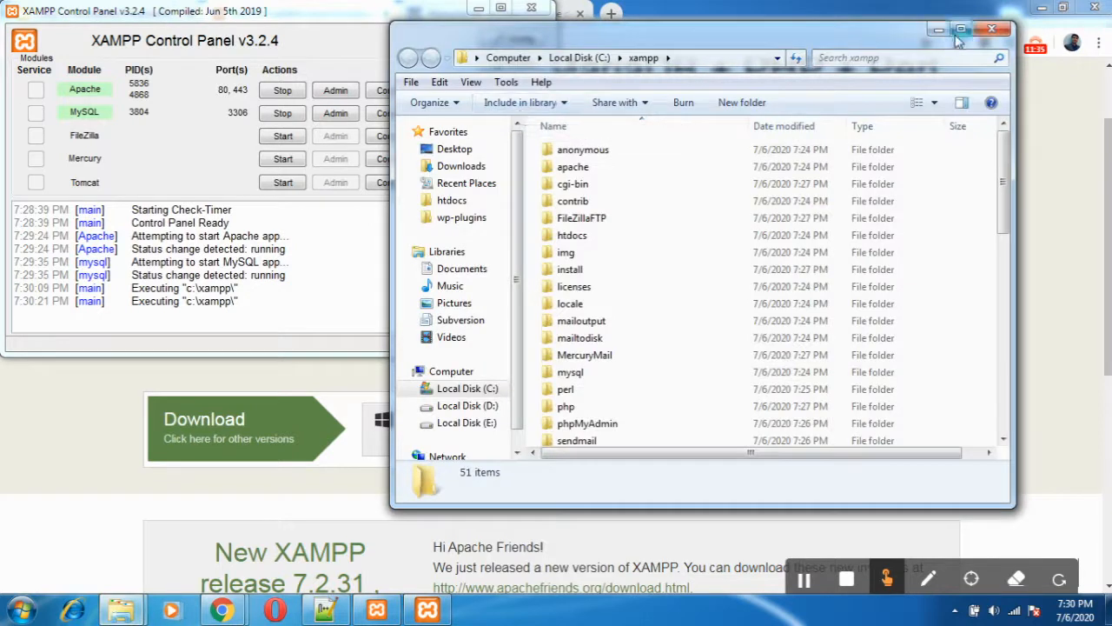
click(960, 30)
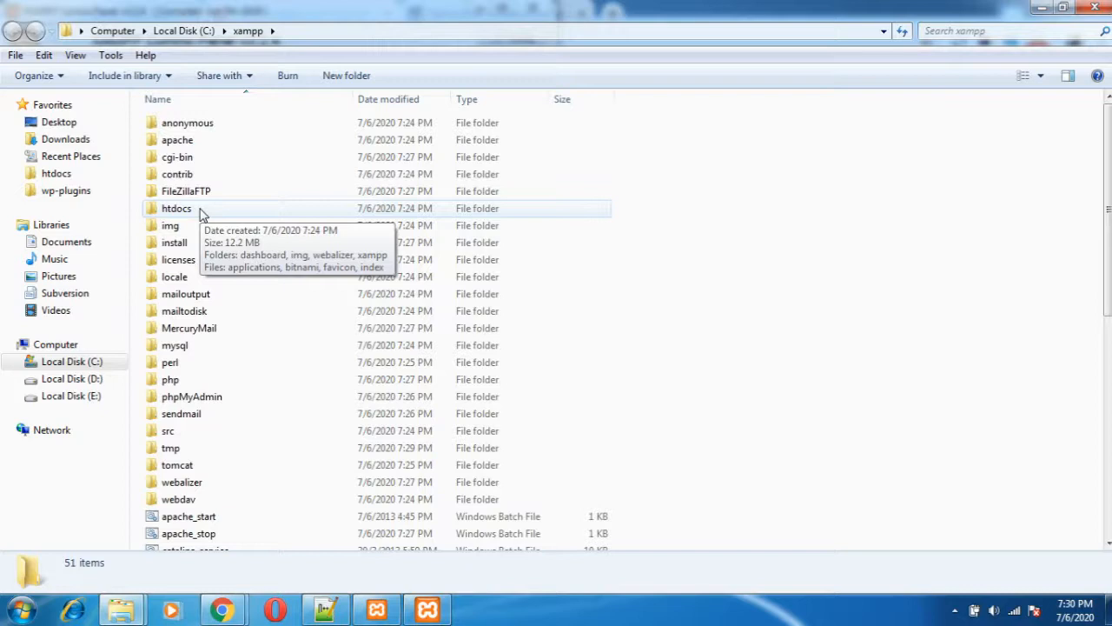
double_click(177, 209)
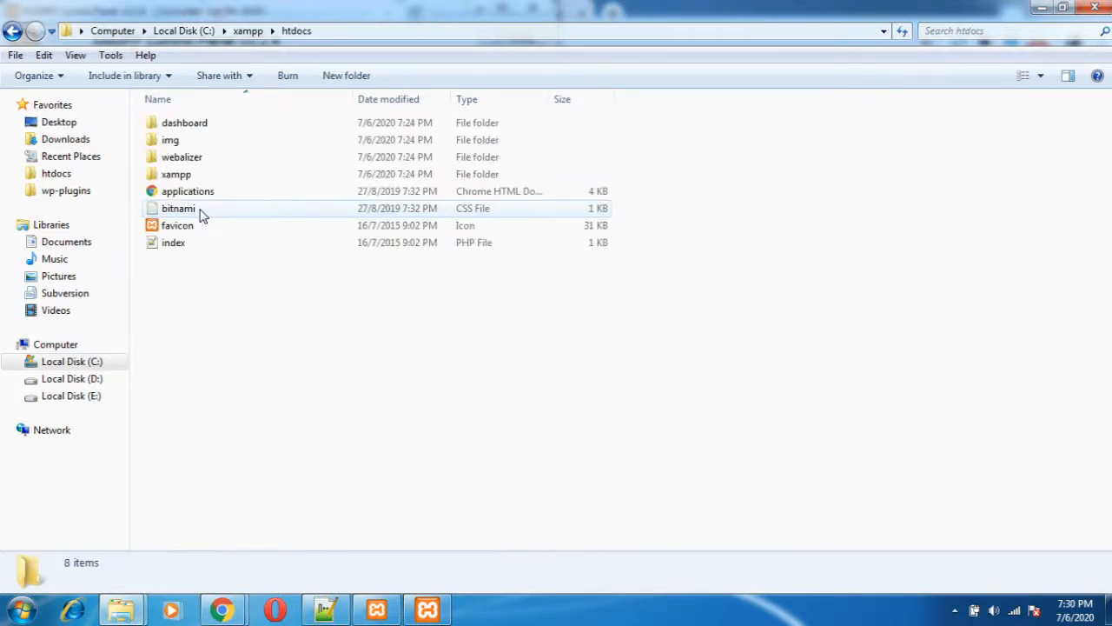
click(249, 31)
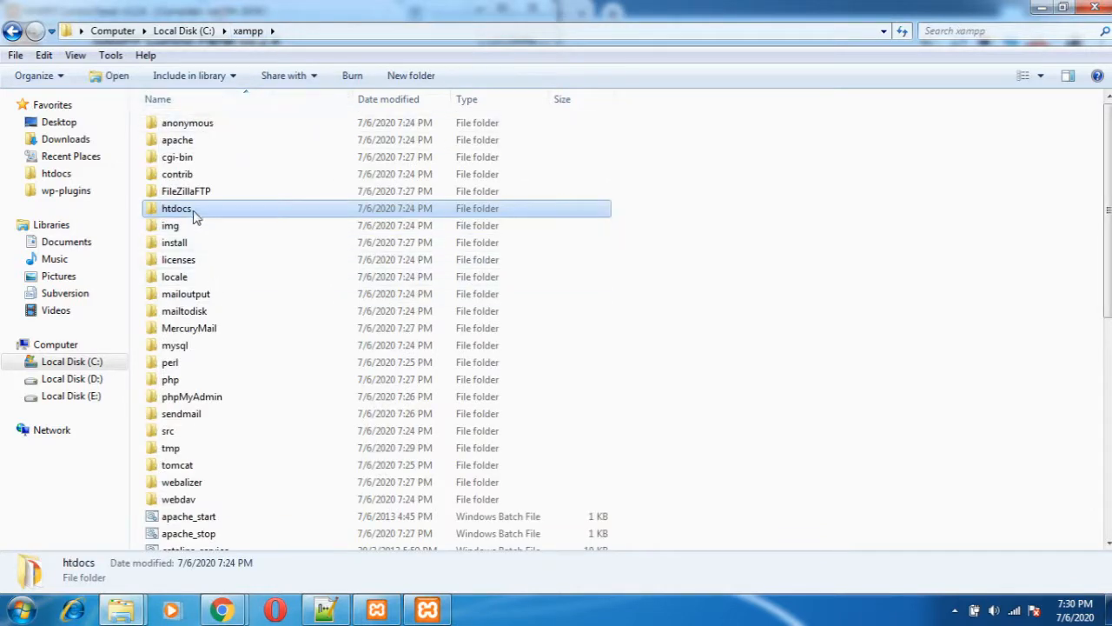
double_click(193, 212)
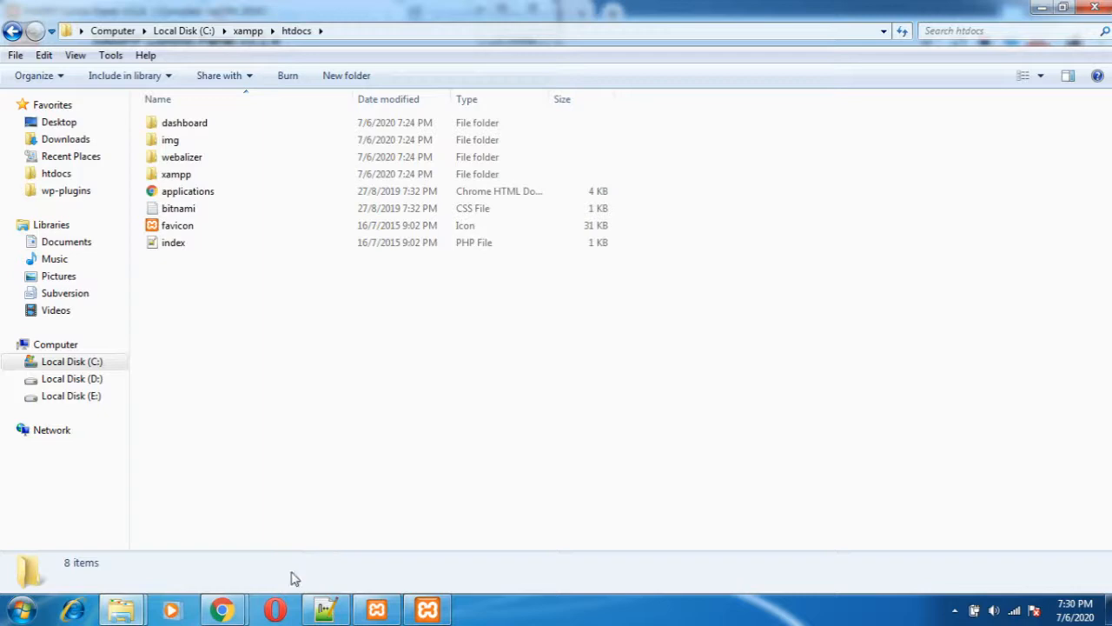
Switch to the Chrome window showing the XAMPP site and load localhost to view the XAMPP dashboard
click(224, 611)
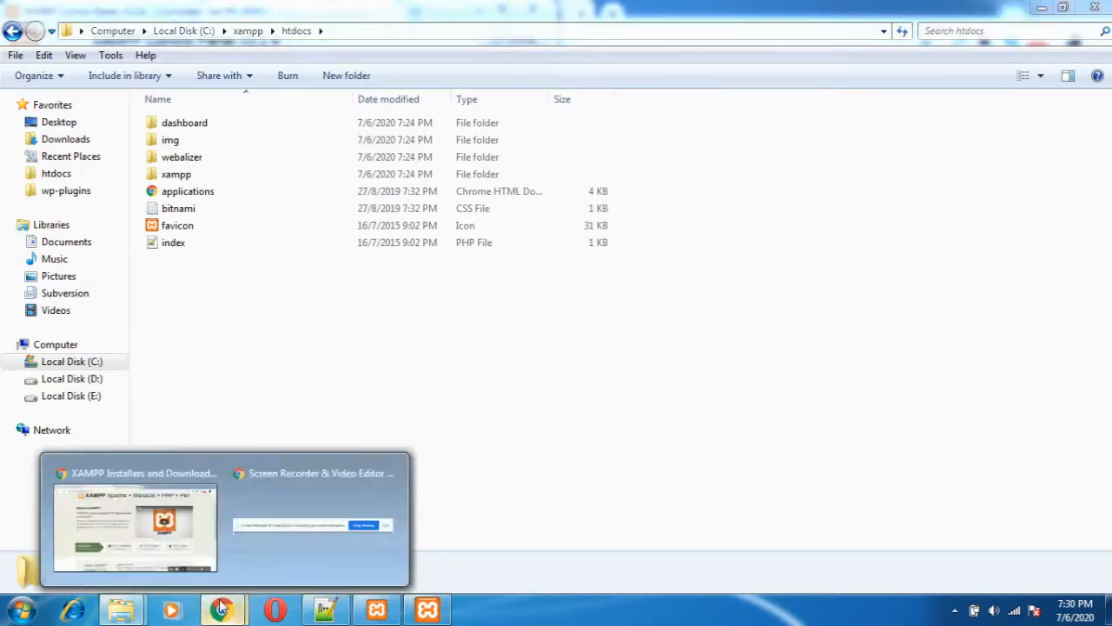
click(168, 538)
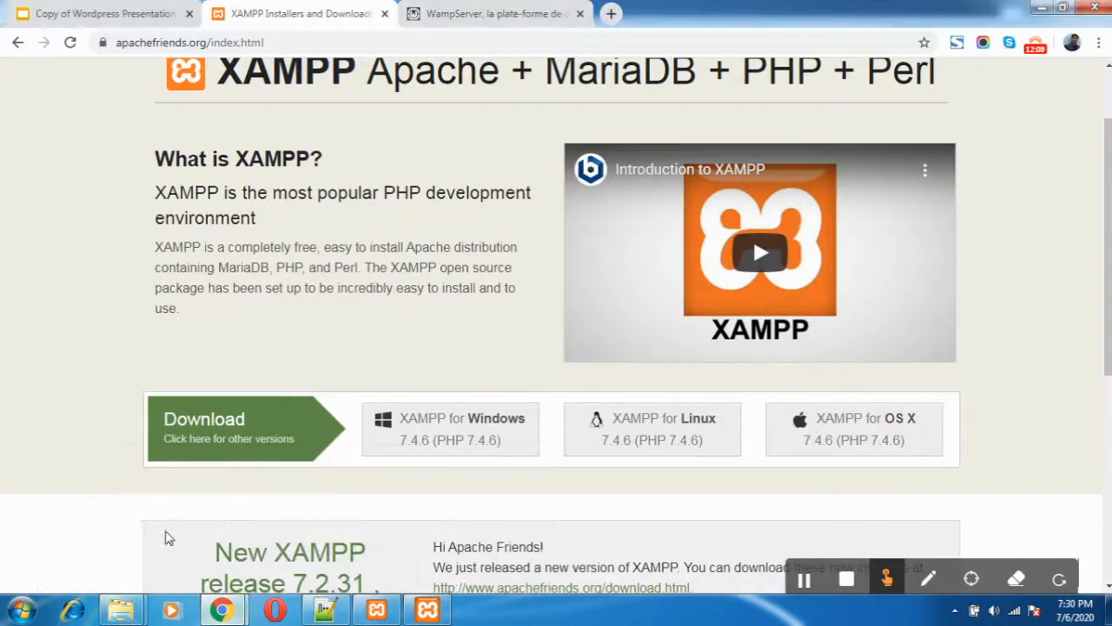
click(309, 39)
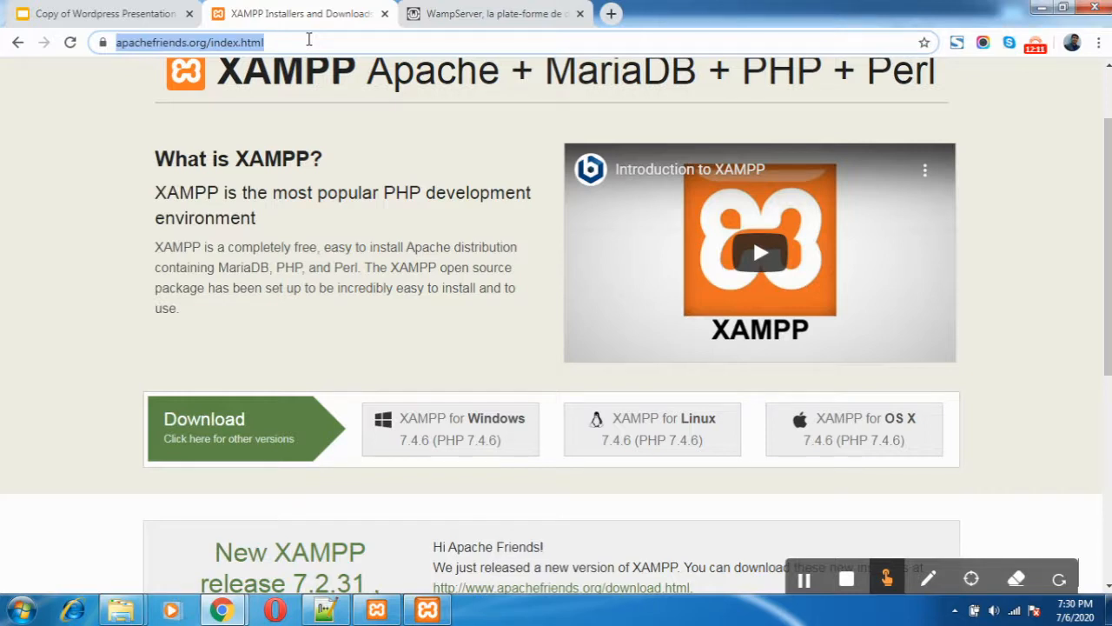
text(lo)
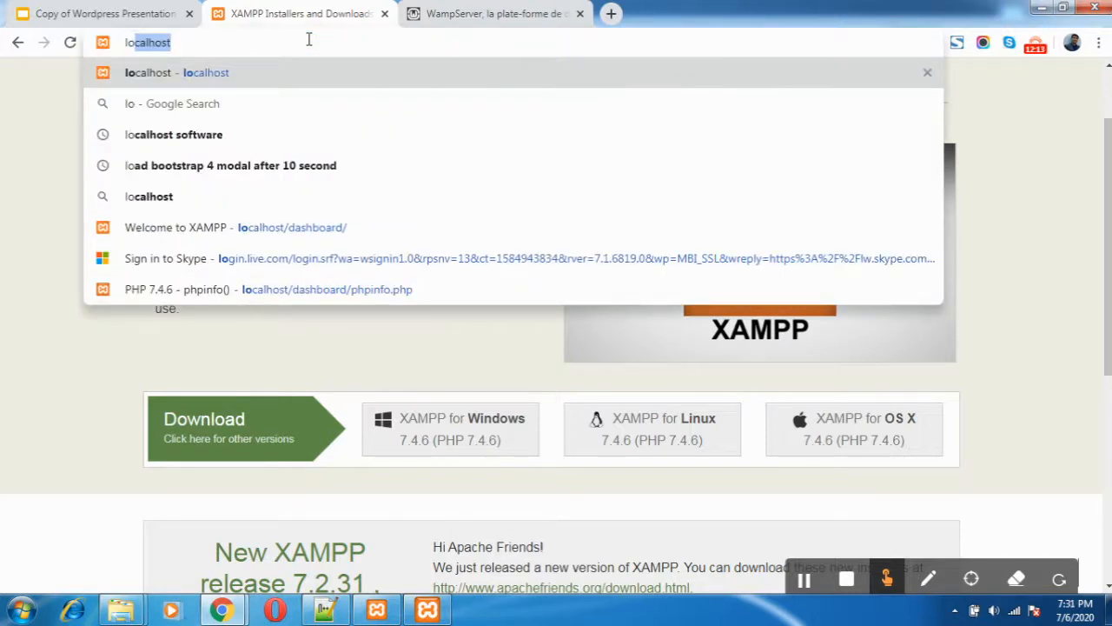
text(calhost)
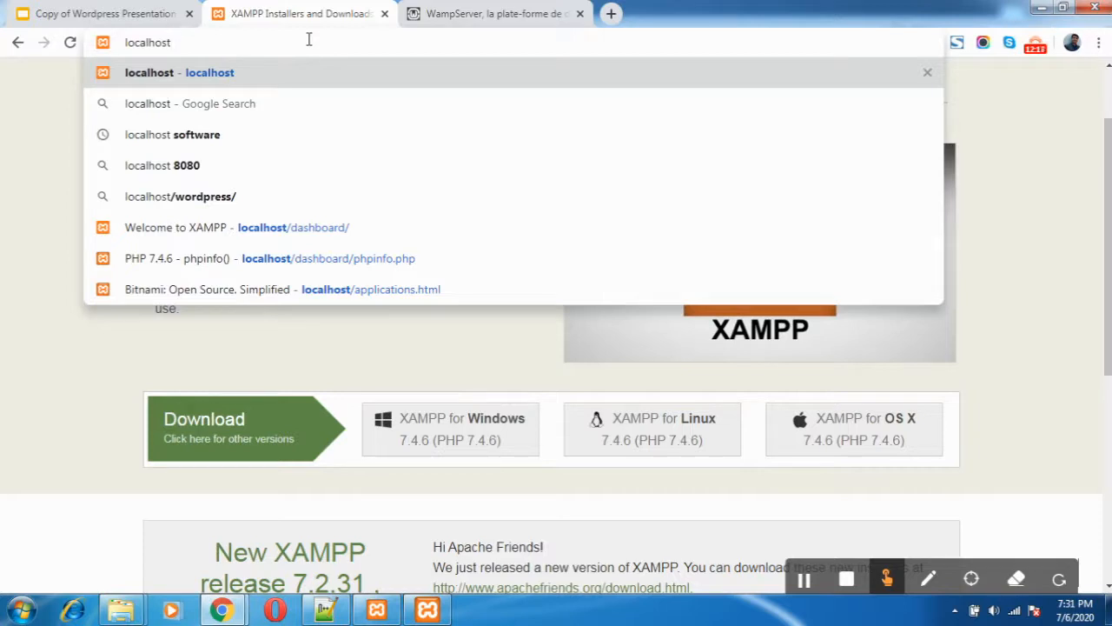
key(Return)
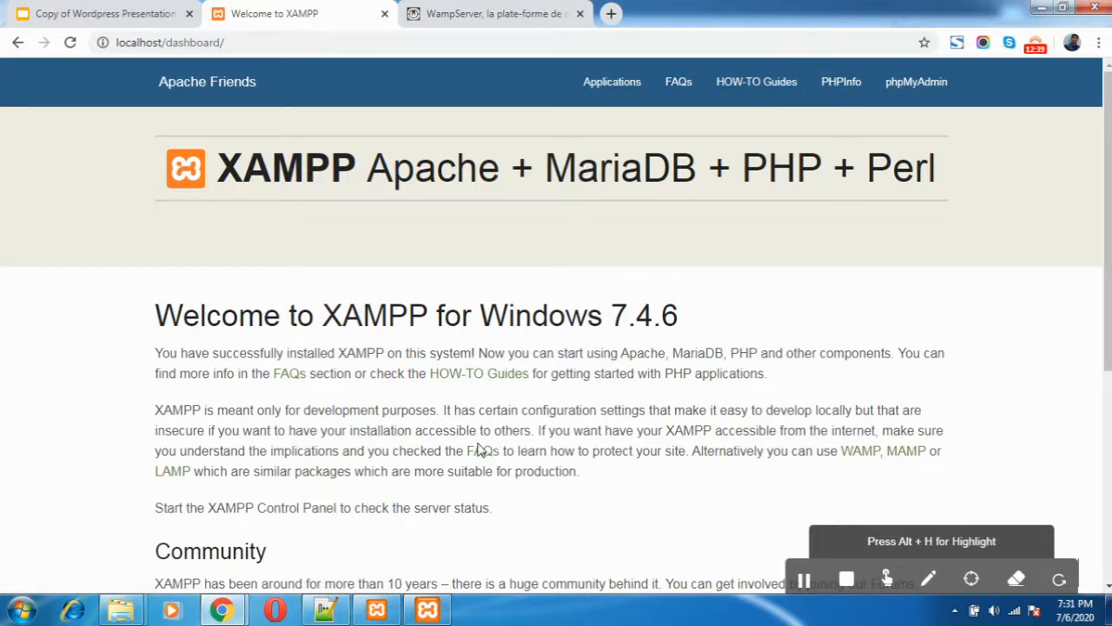
scroll(478, 449, down, 1)
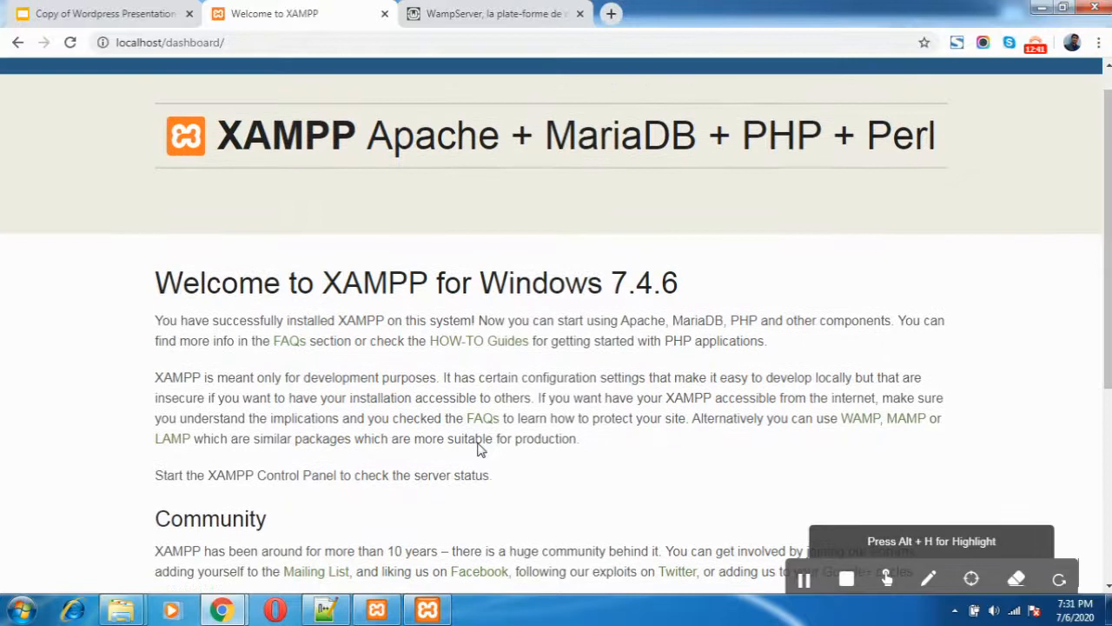
scroll(477, 448, up, 1)
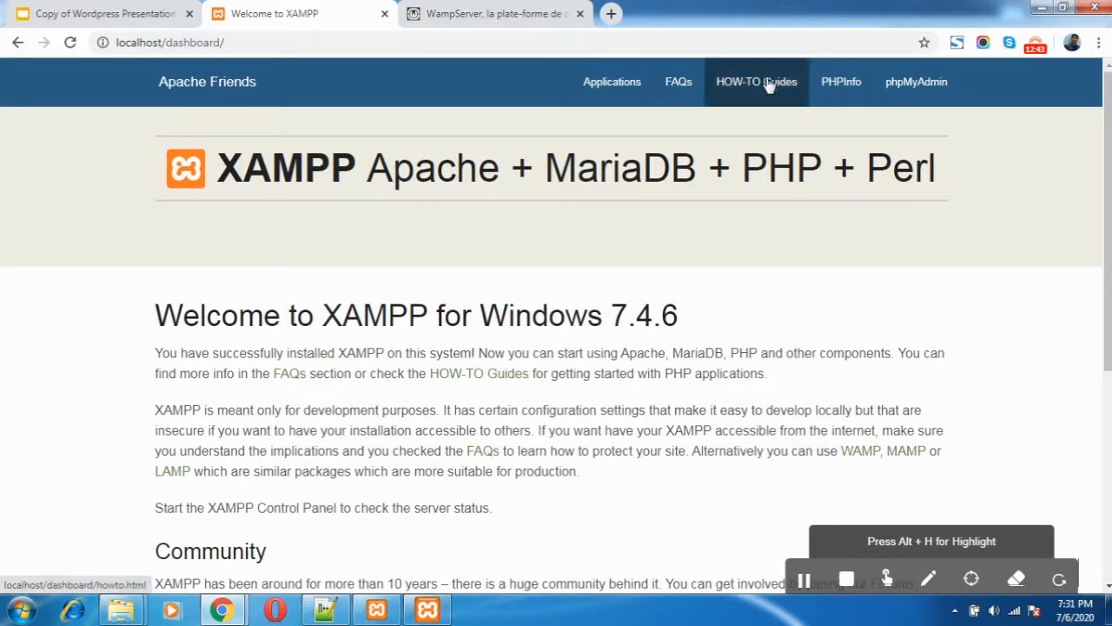
View the PHPInfo page from the XAMPP dashboard and return to the dashboard
click(833, 89)
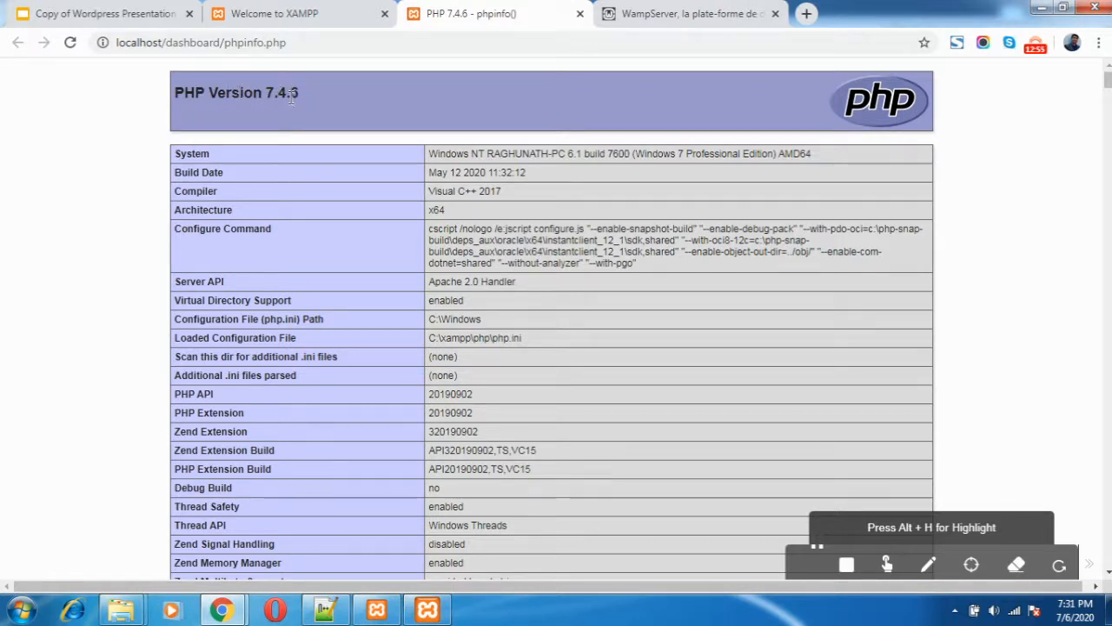
click(315, 17)
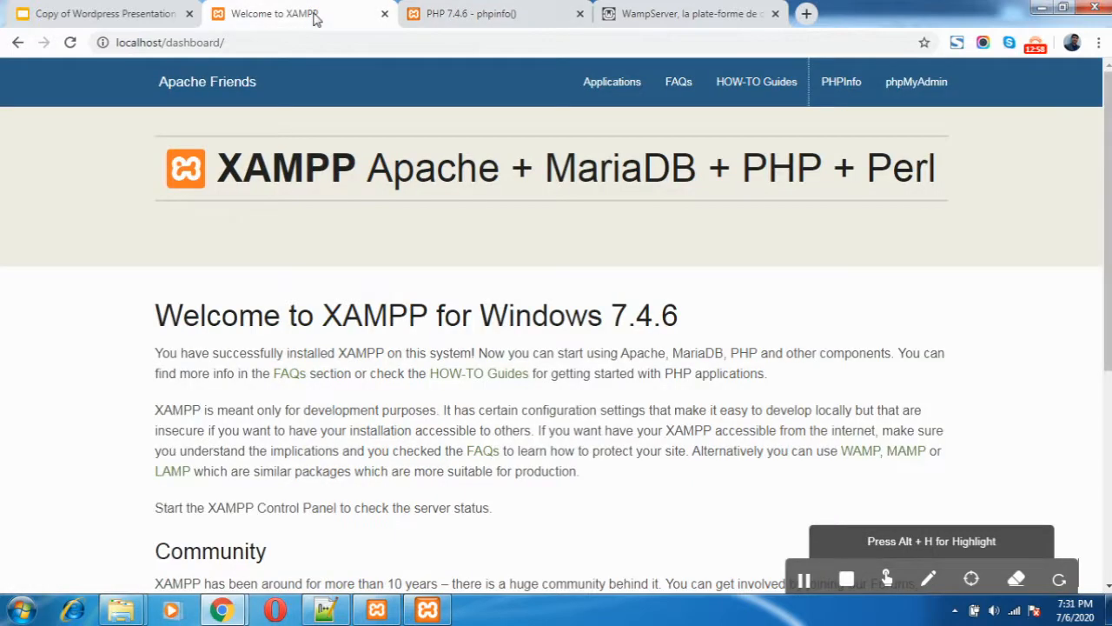
Try to open phpMyAdmin from the dashboard, dismiss the Apache HTTP Server error dialogs and return to the PHPInfo page
click(919, 96)
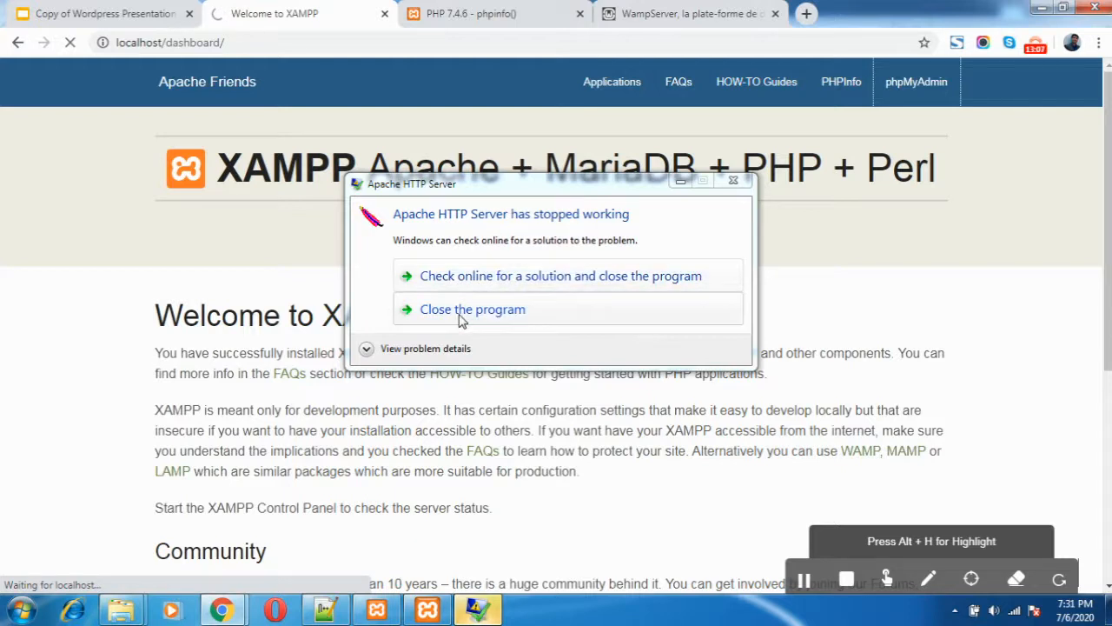
click(733, 180)
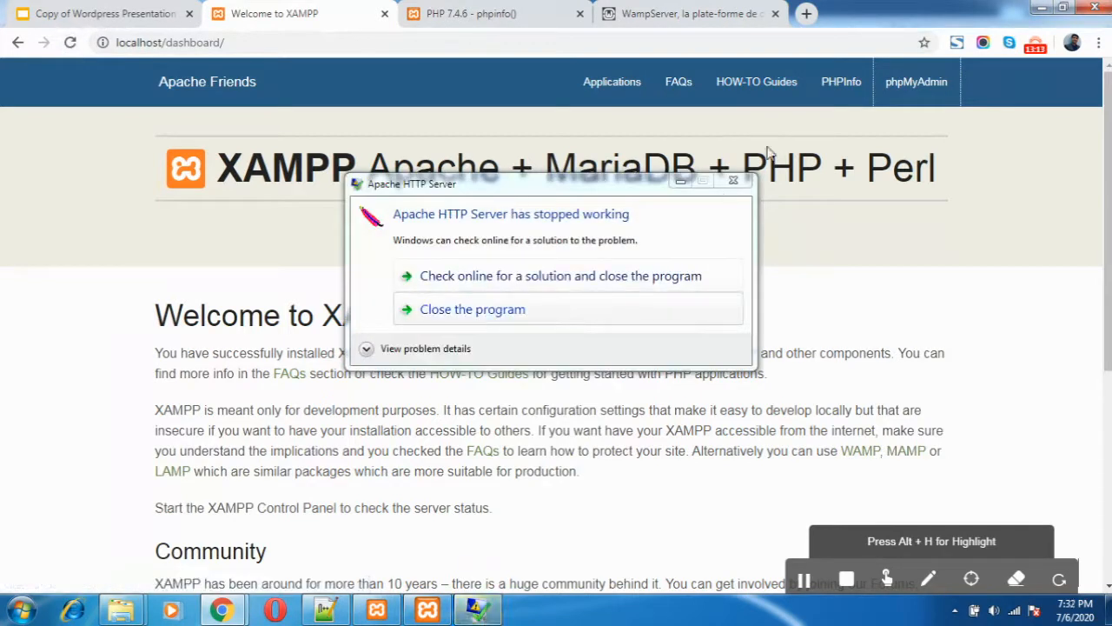
click(733, 182)
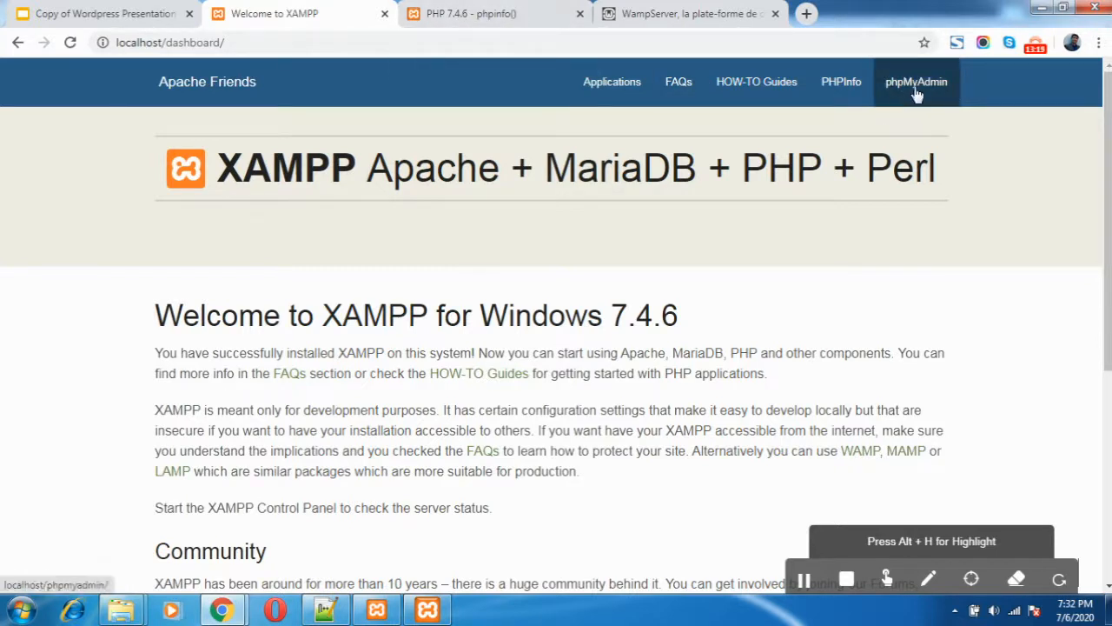
click(456, 13)
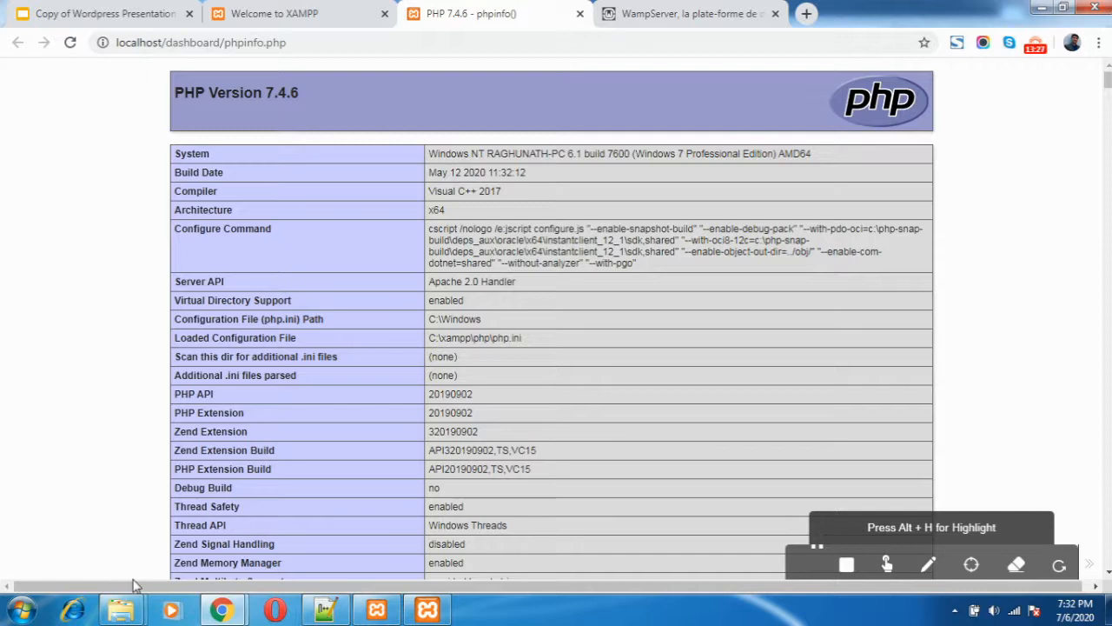
Switch to the htdocs window in Windows Explorer and create a new folder named test
mouse_move(128, 611)
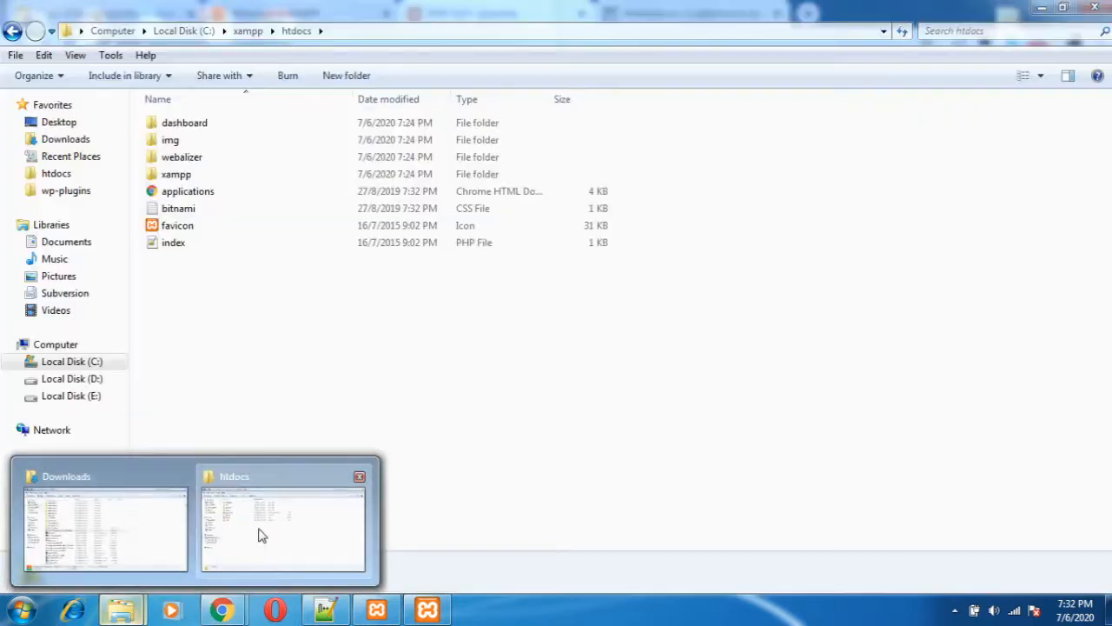
click(259, 535)
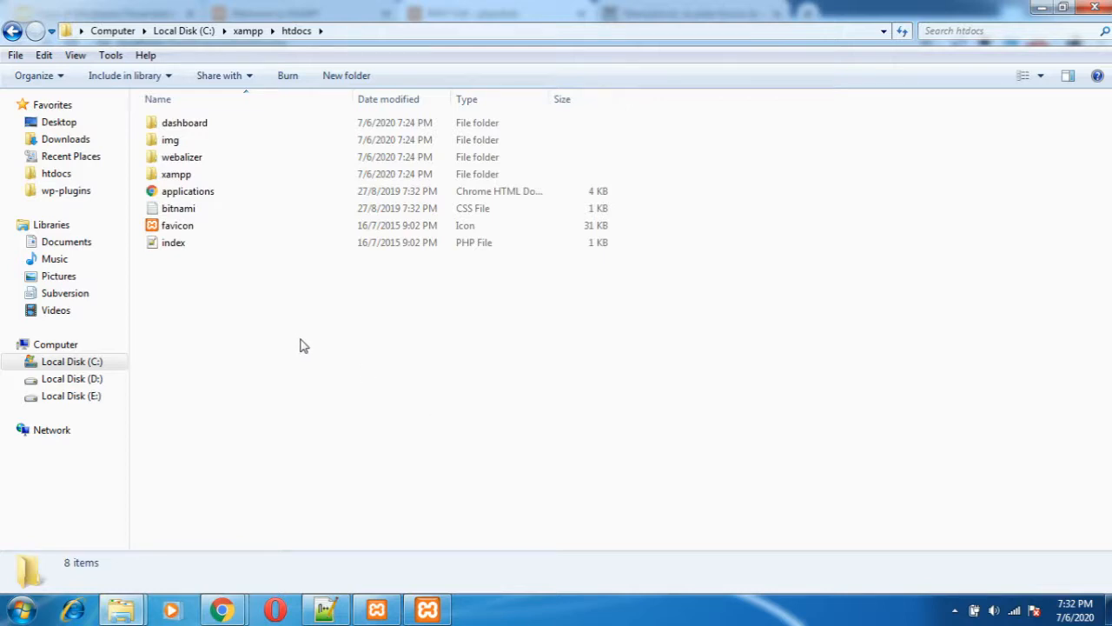
click(342, 78)
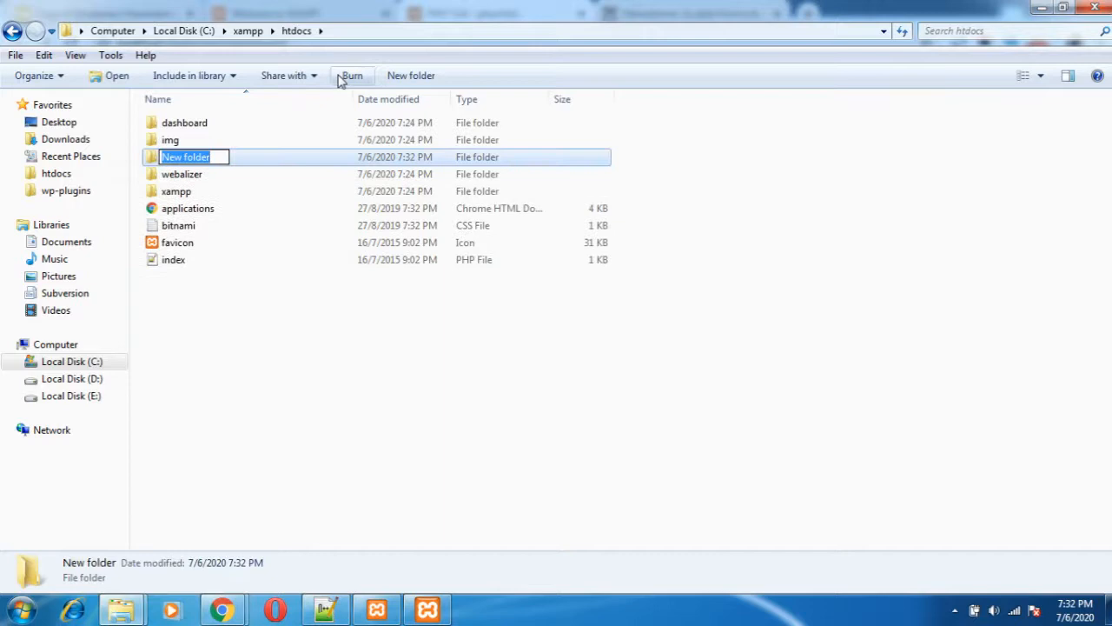
text(test)
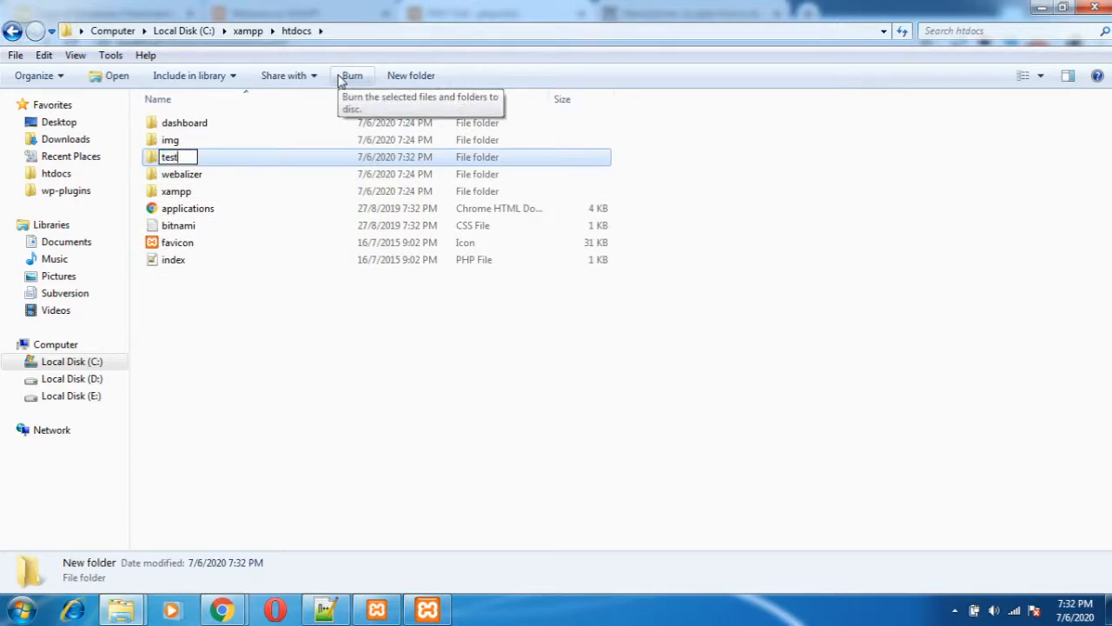
click(202, 162)
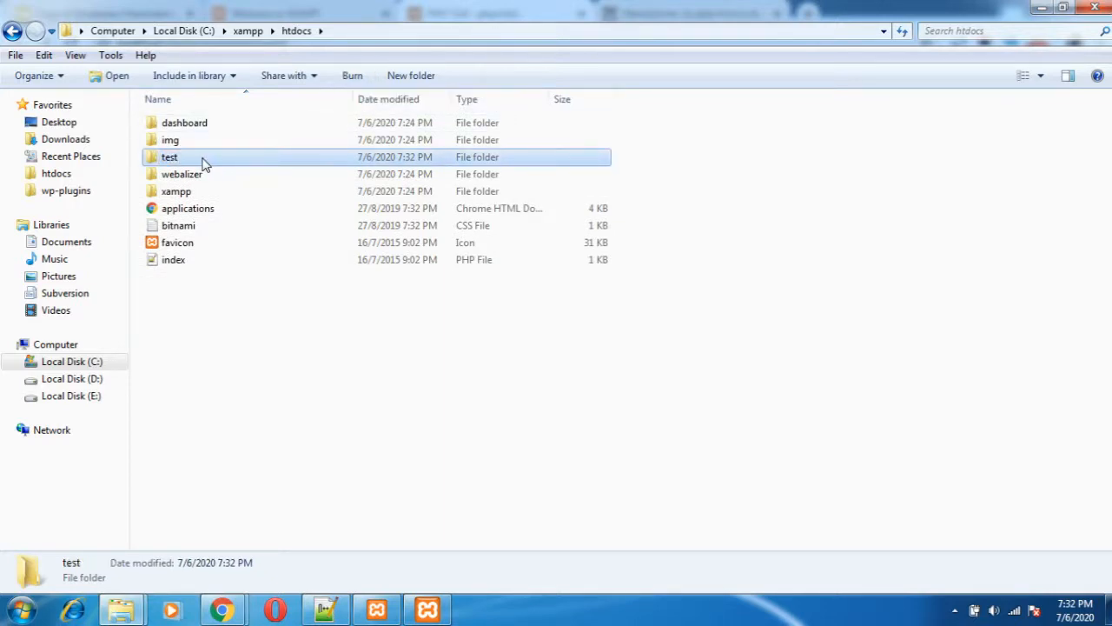
double_click(201, 161)
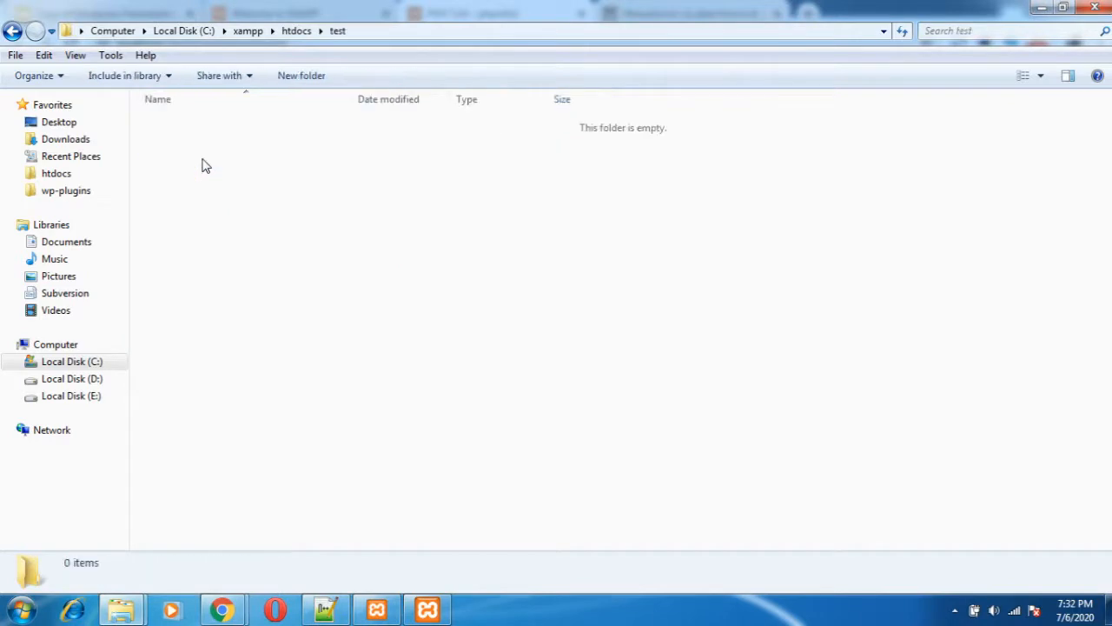
right_click(239, 188)
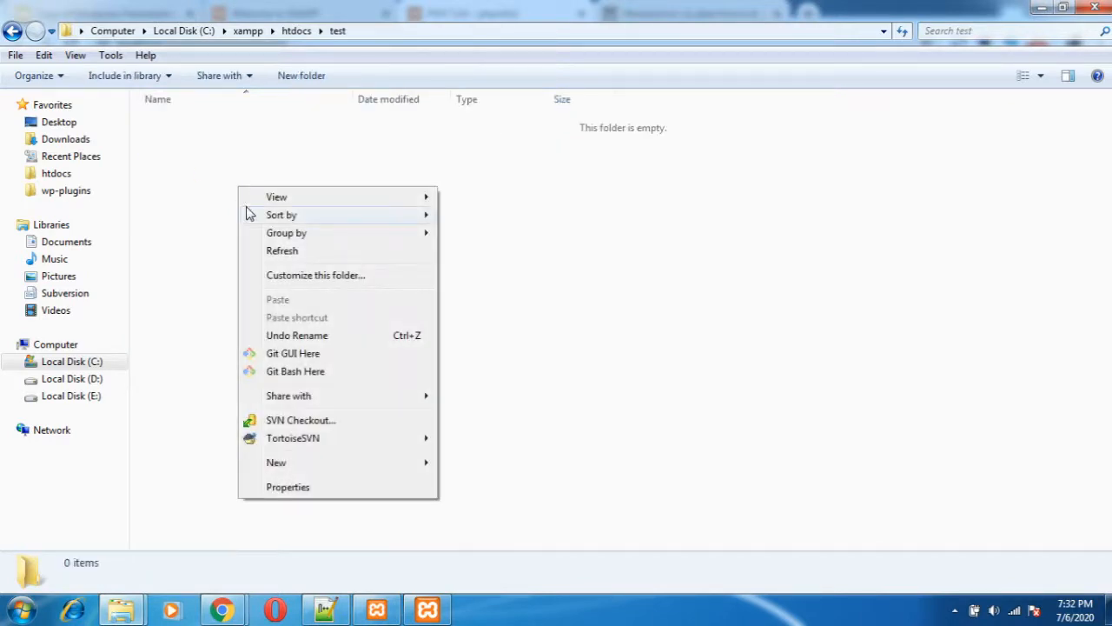
click(296, 32)
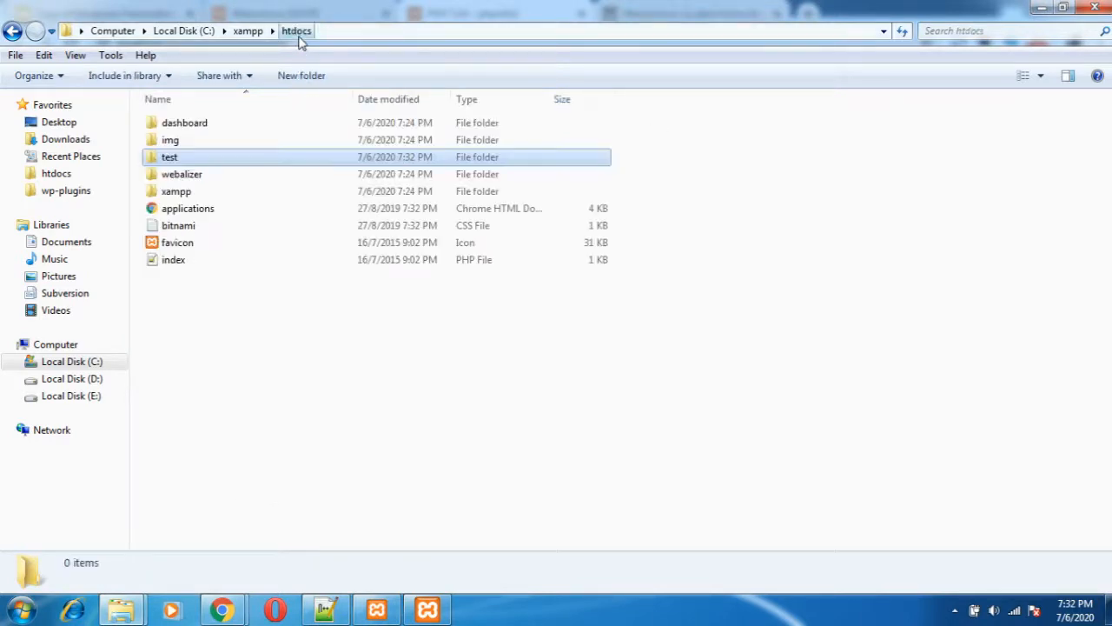
Copy the applications HTML file from htdocs into the test folder
click(196, 213)
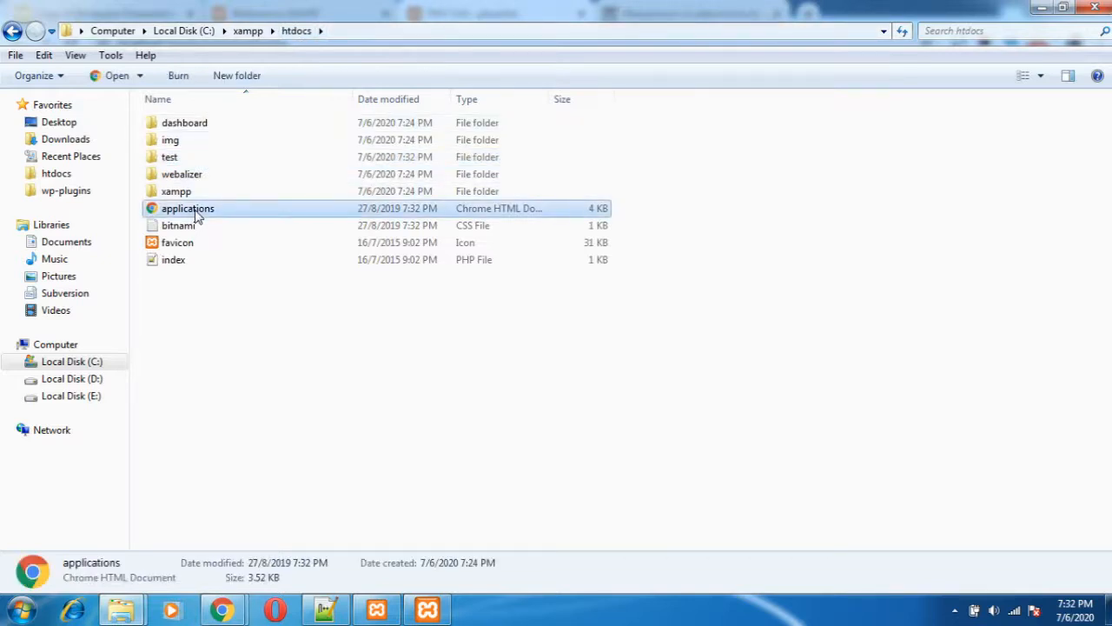
right_click(205, 214)
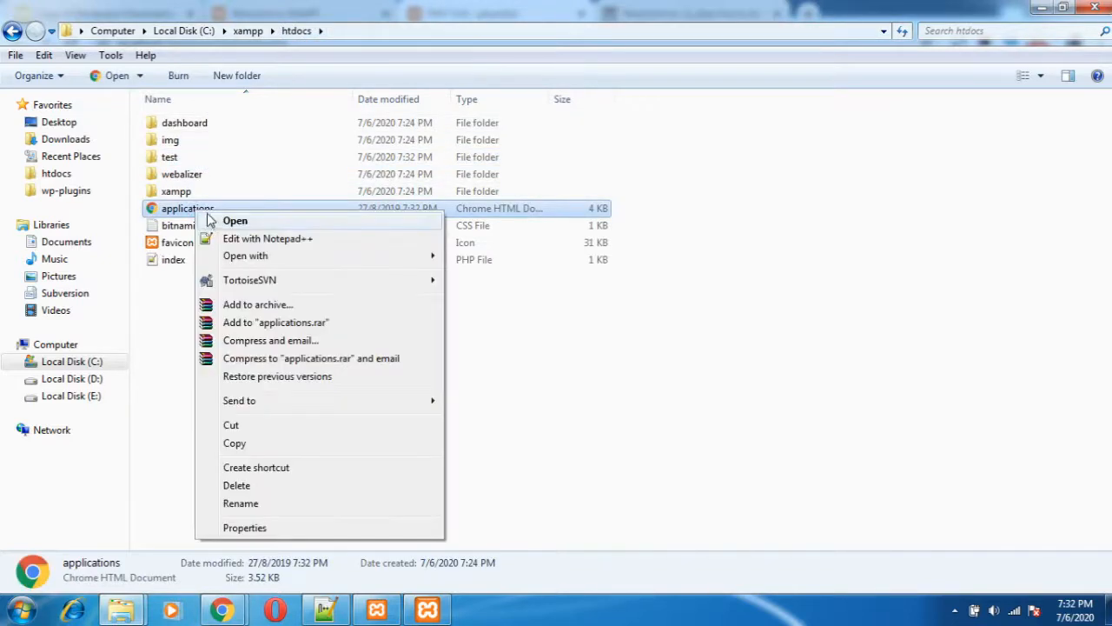
click(246, 445)
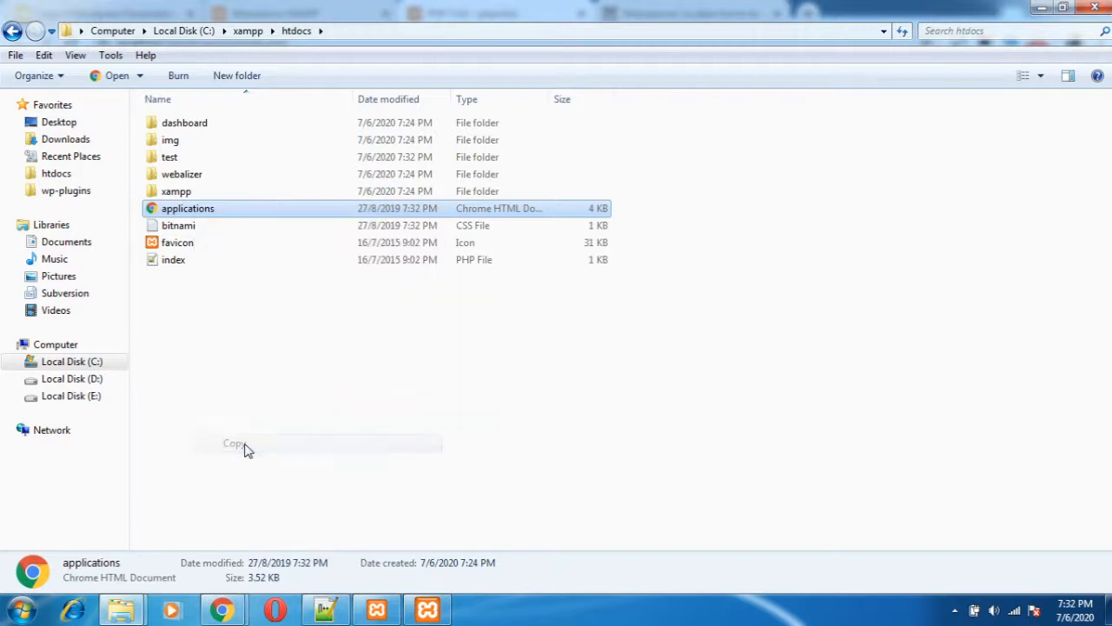
double_click(190, 159)
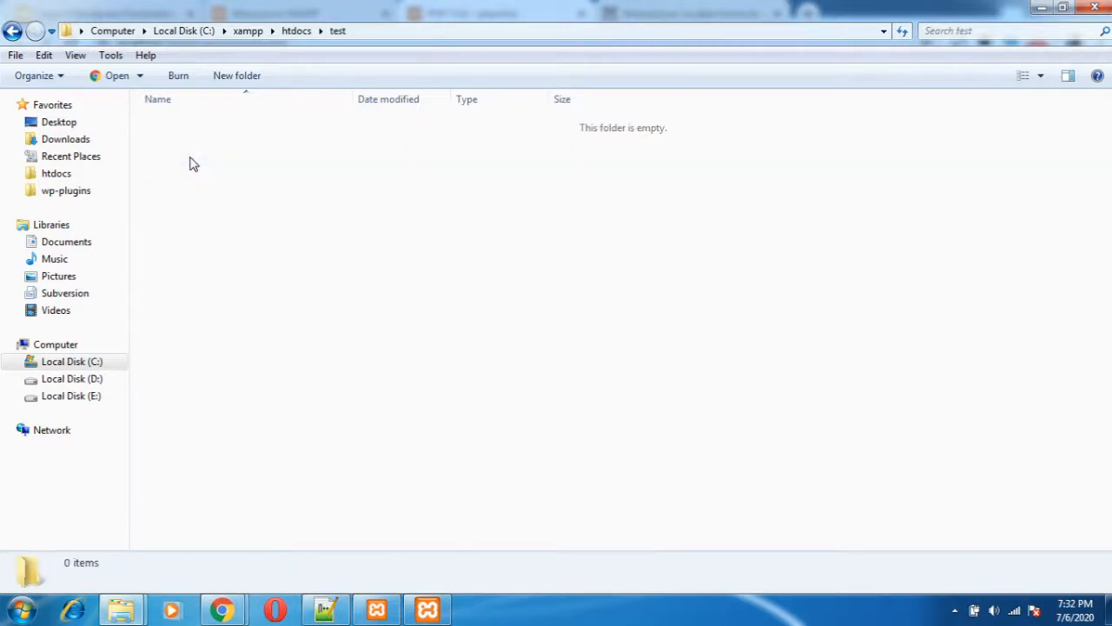
right_click(330, 318)
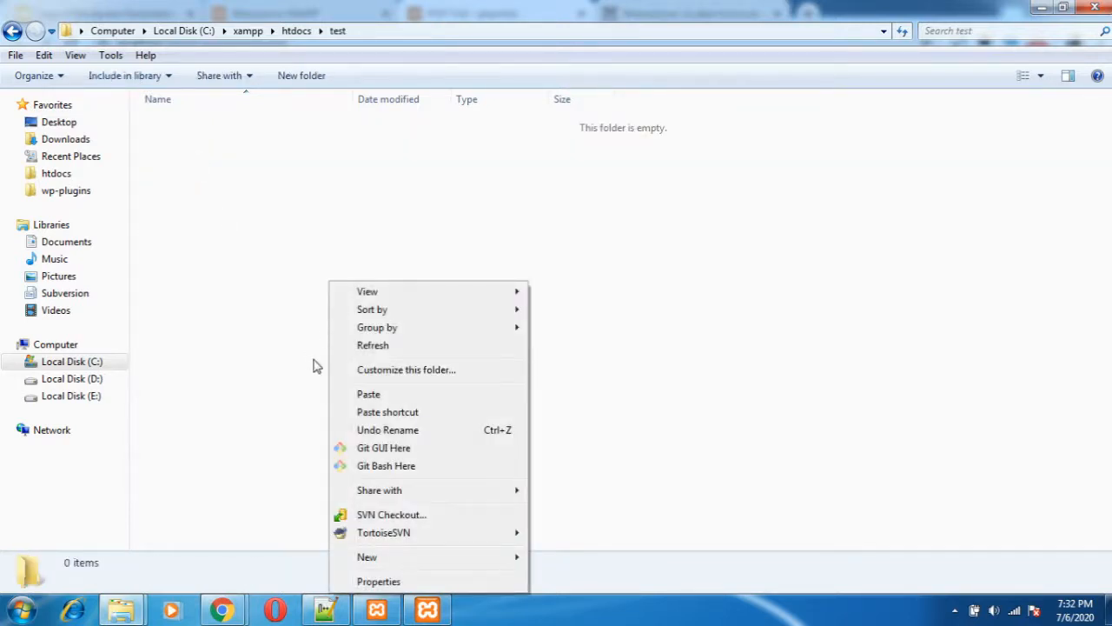
click(365, 394)
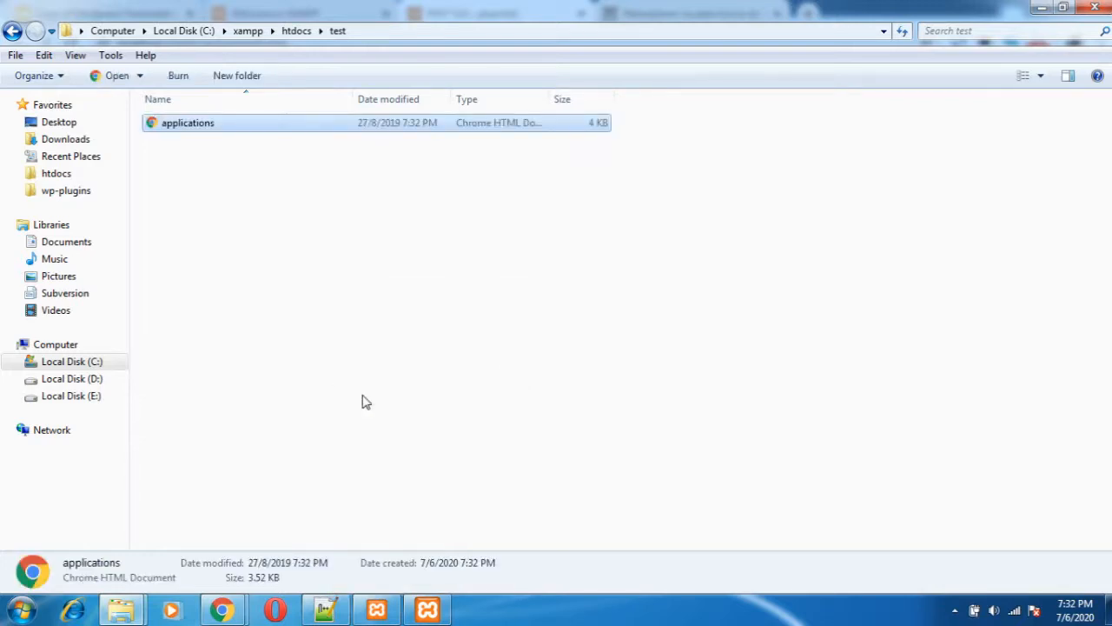
Rename the copied applications file in the test folder as test
right_click(221, 132)
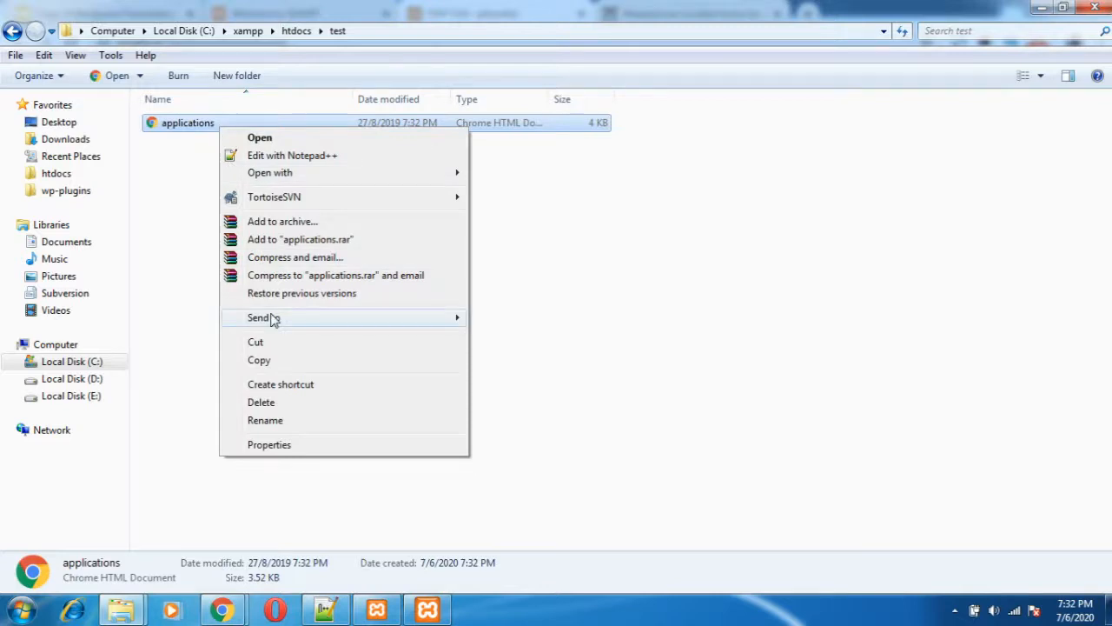
click(265, 421)
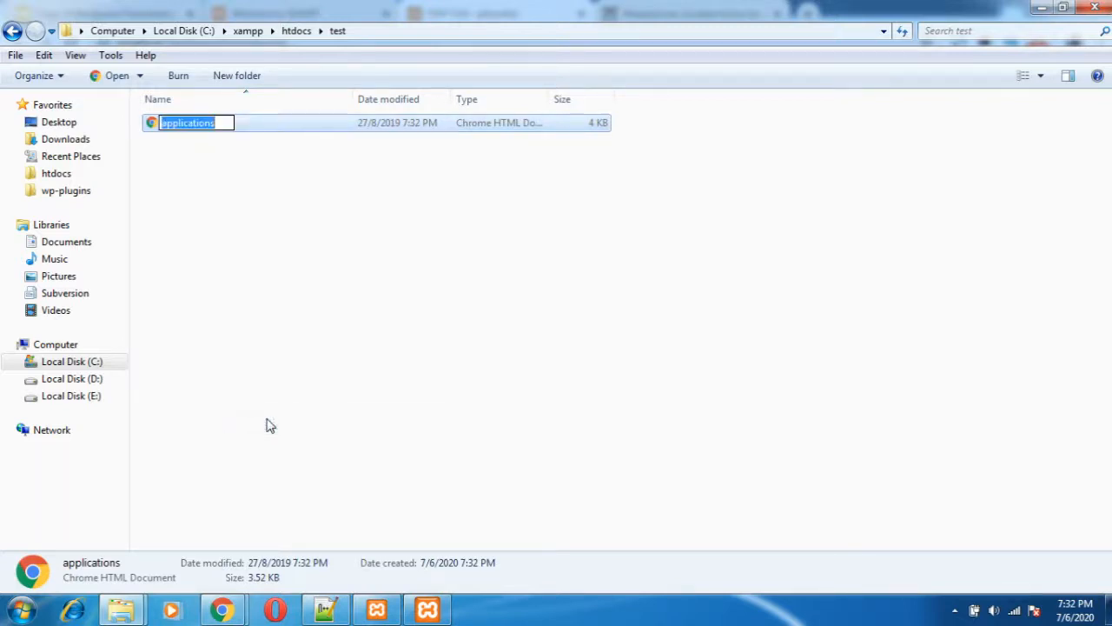
text(test)
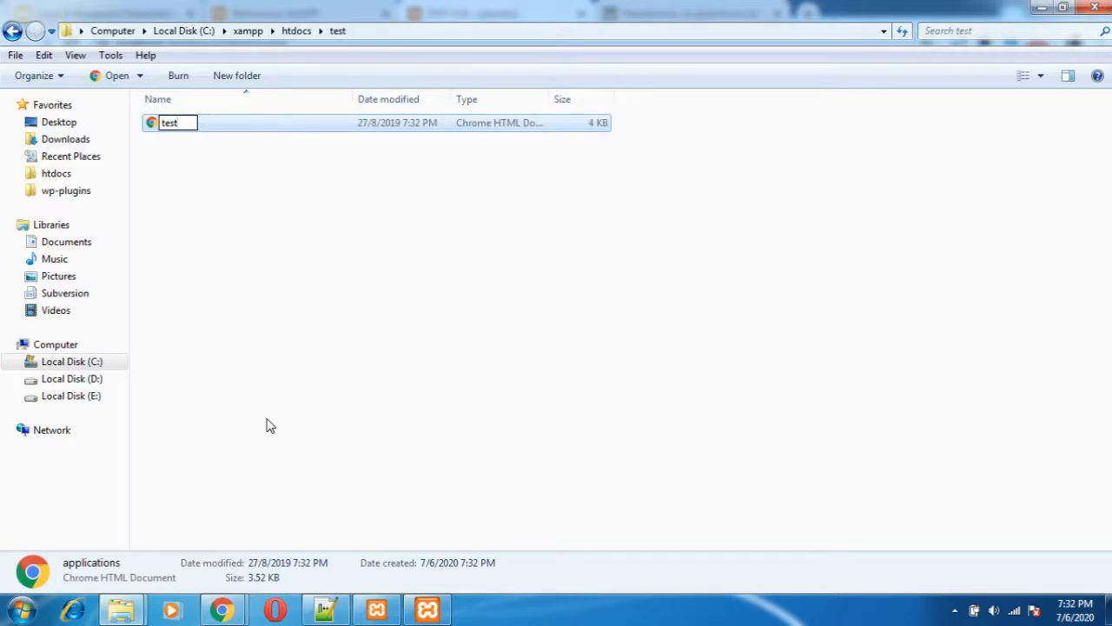
click(380, 347)
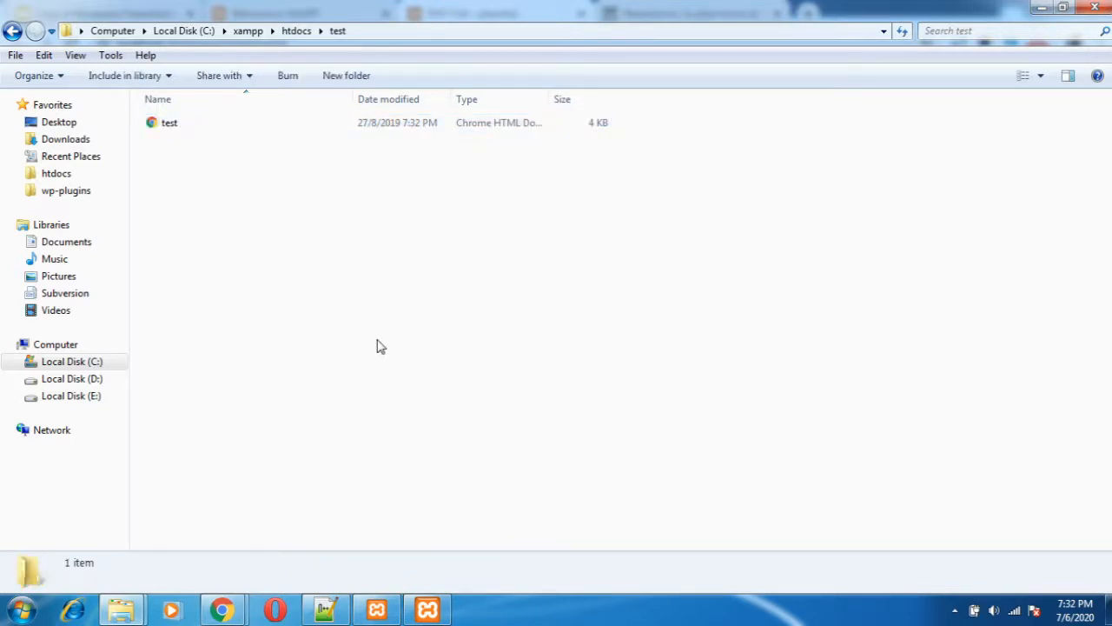
Open the test file in Notepad++, replace all its code with "This is my first post for local server" and save it
right_click(182, 127)
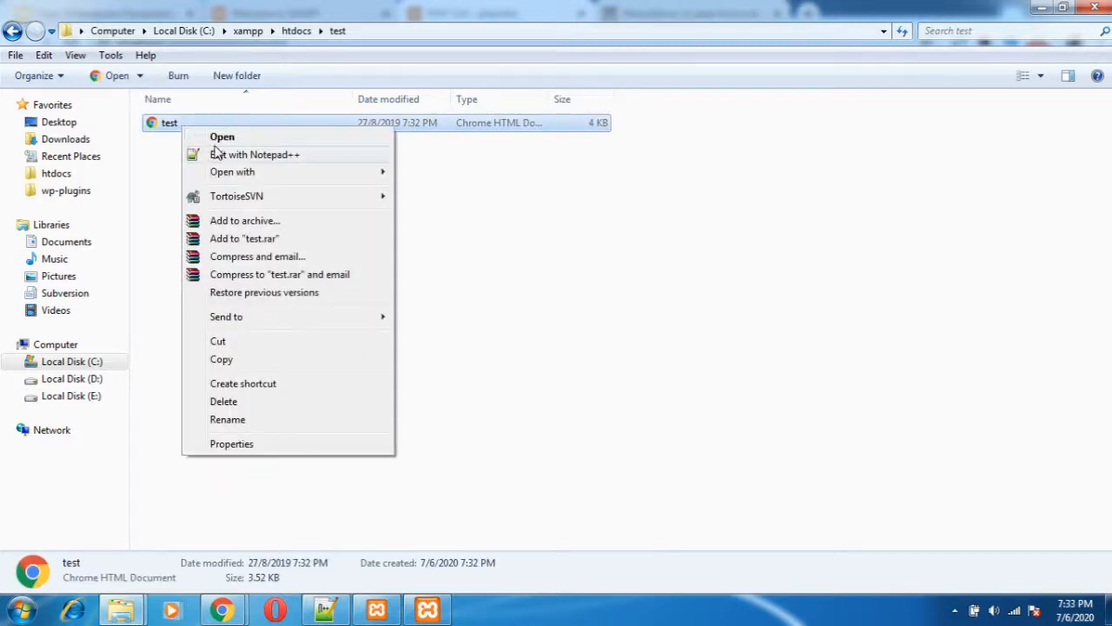
click(217, 155)
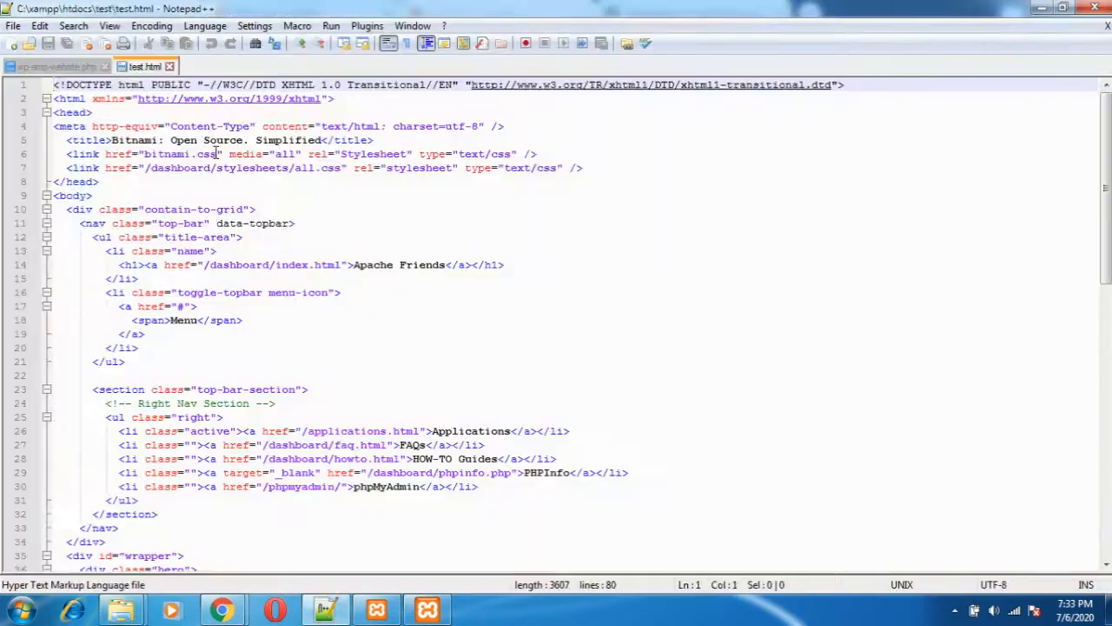
click(338, 224)
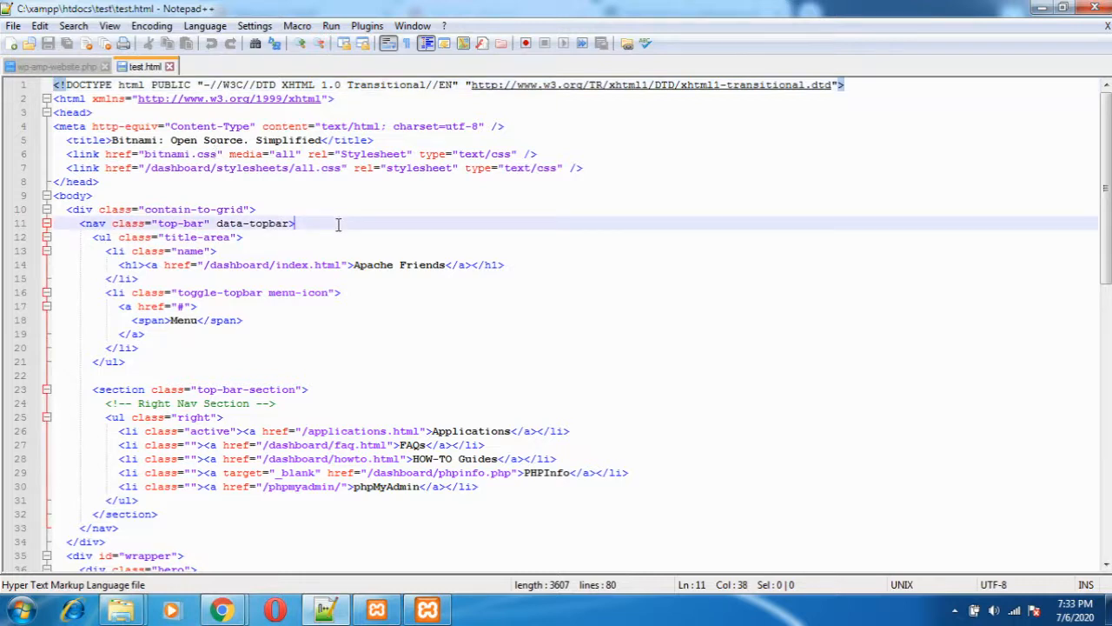
key(ctrl+a)
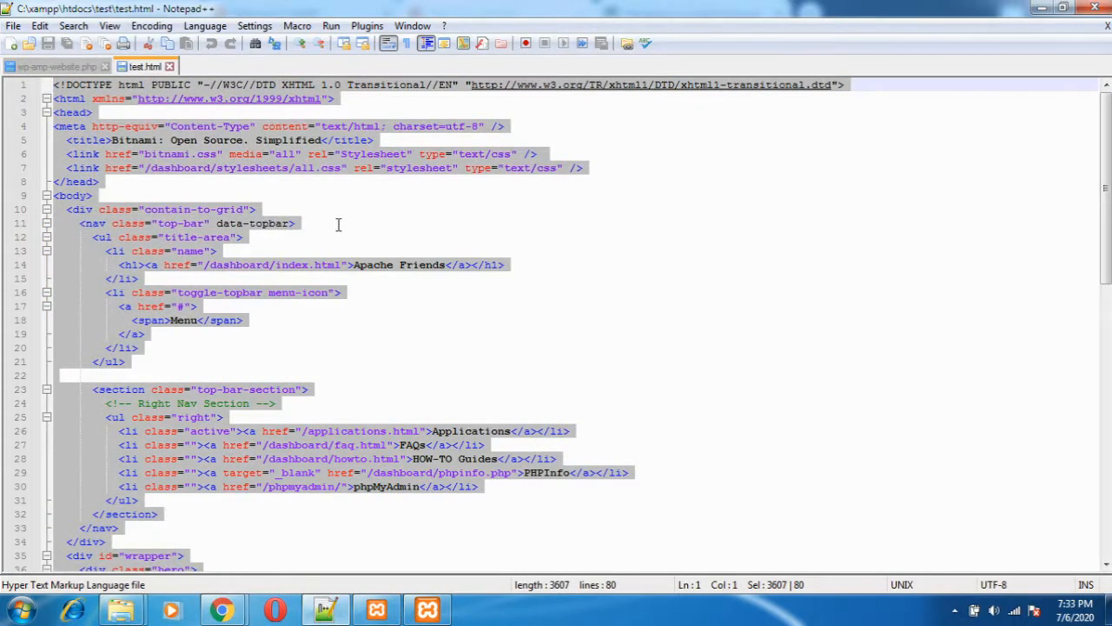
text(This is my)
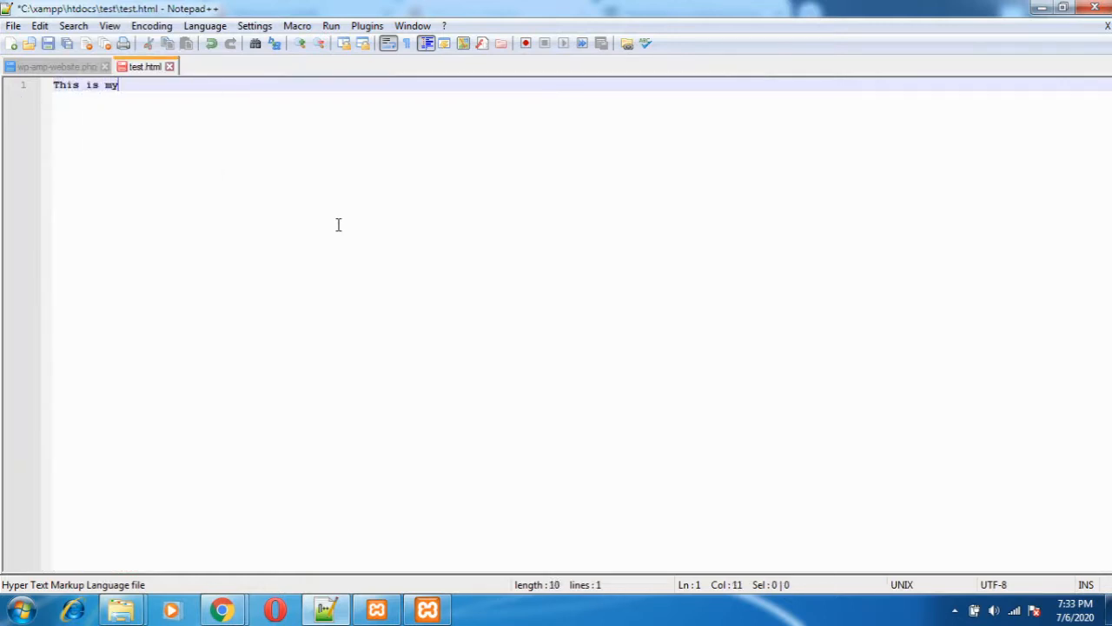
text( first post)
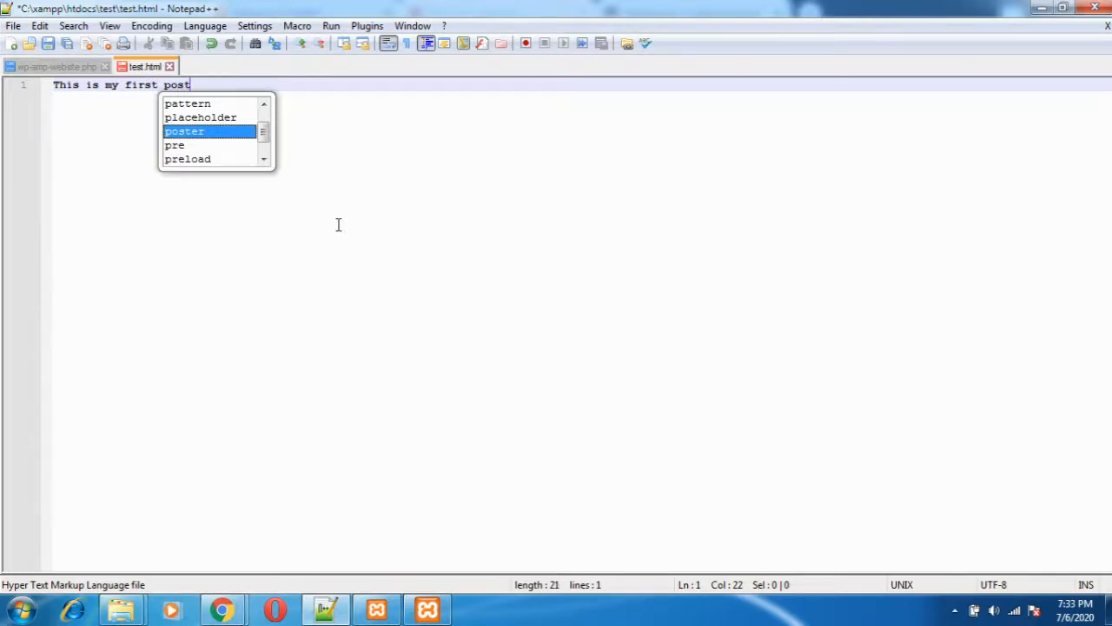
text( for local )
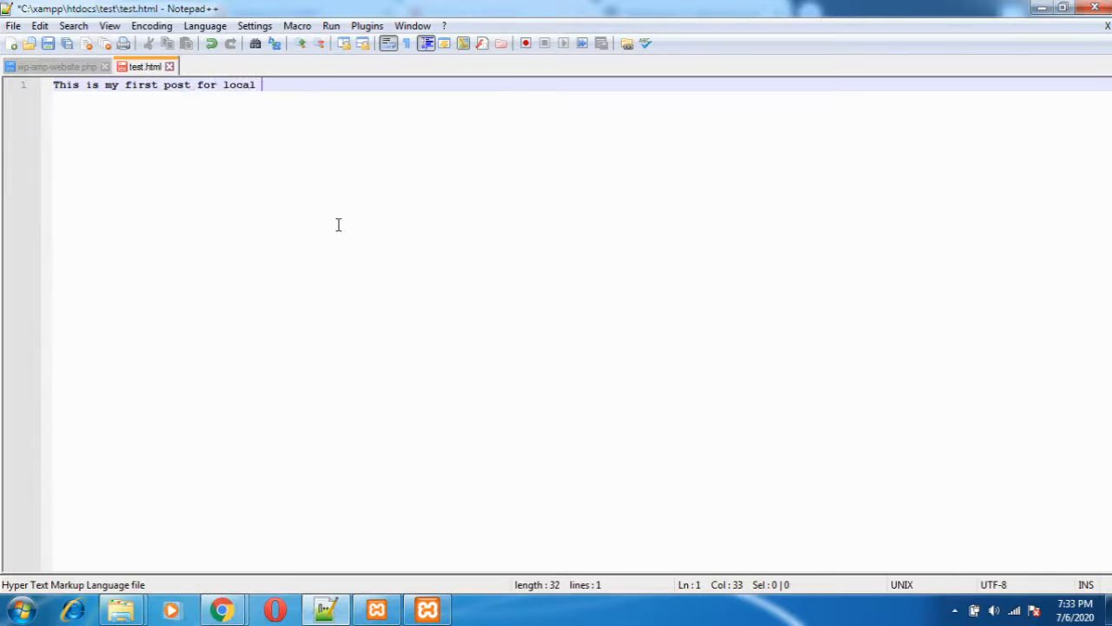
text(server)
key(ctrl+s)
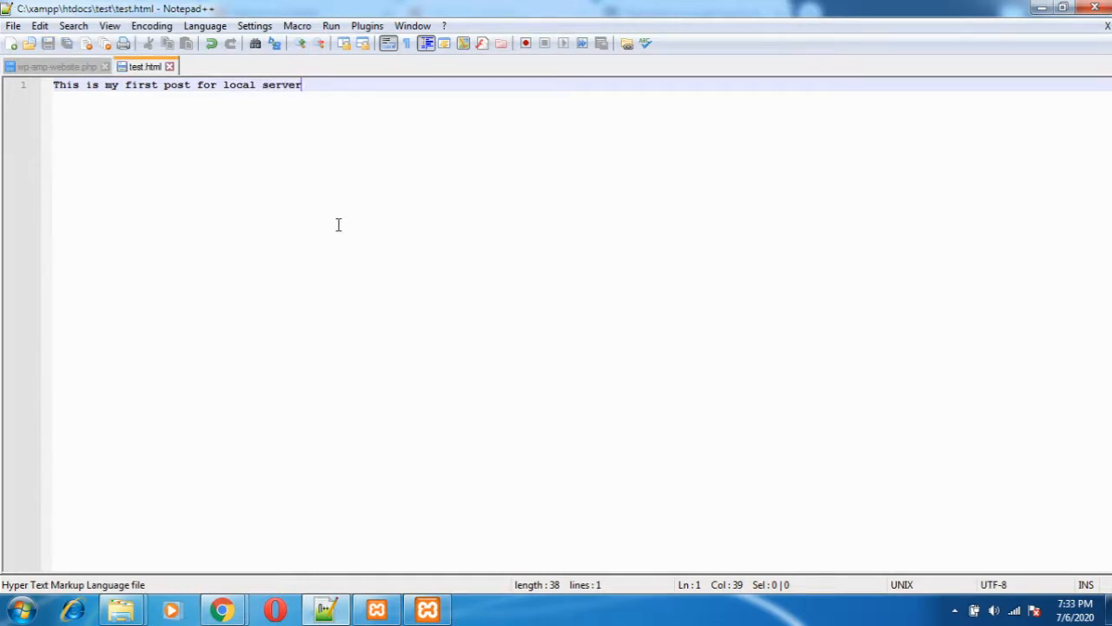
Switch to Chrome and load localhost/test/test.html in the PHPInfo tab to check the page text
click(223, 610)
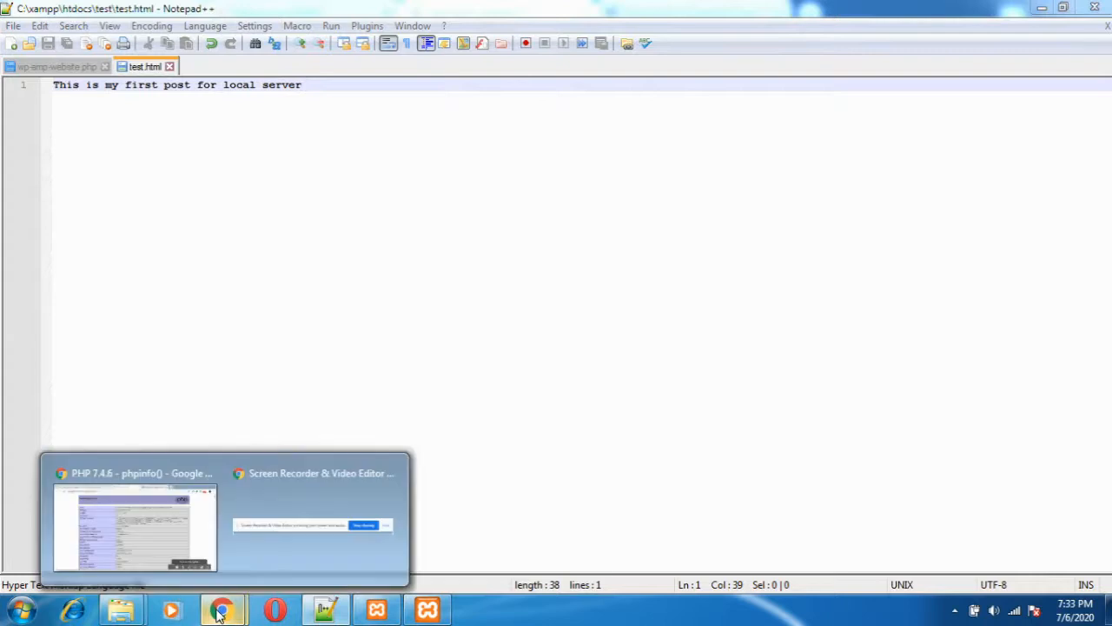
click(176, 539)
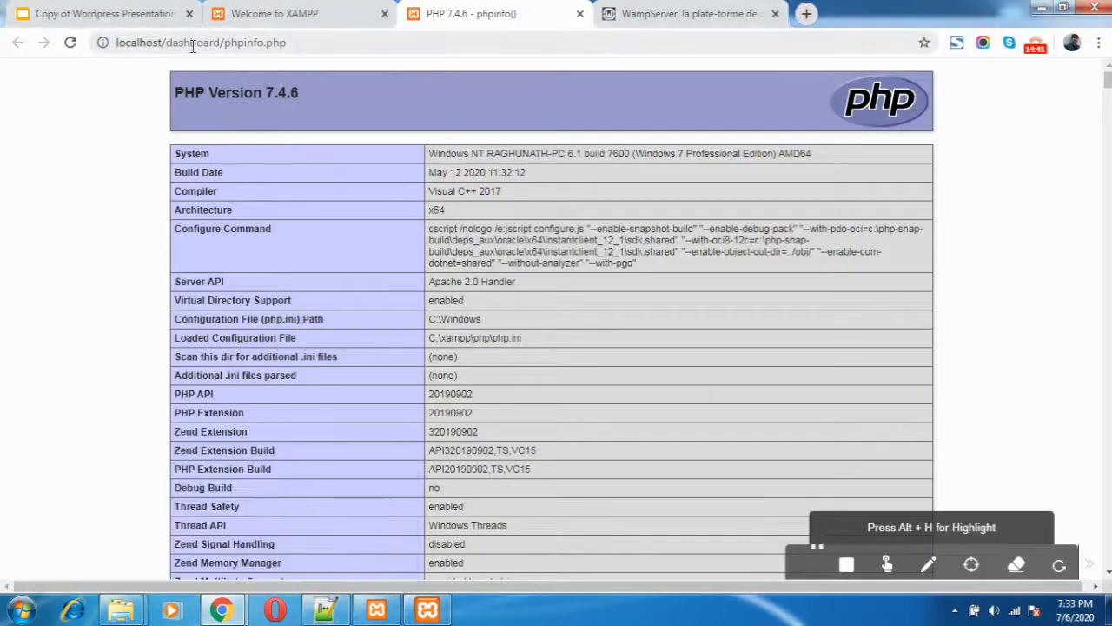
drag(166, 42, 413, 84)
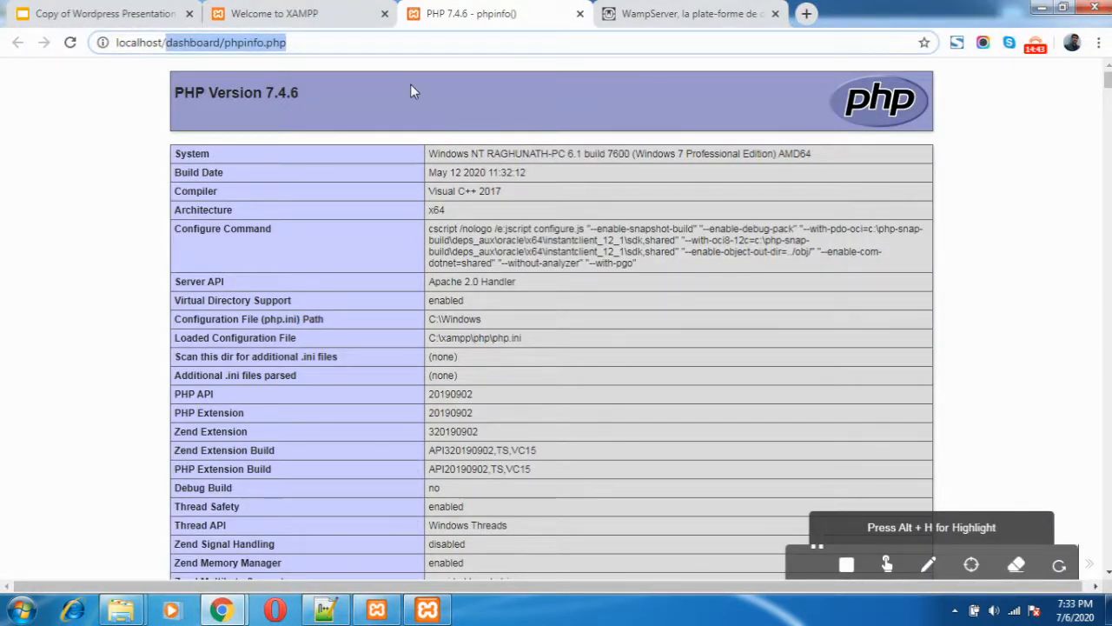
text(test)
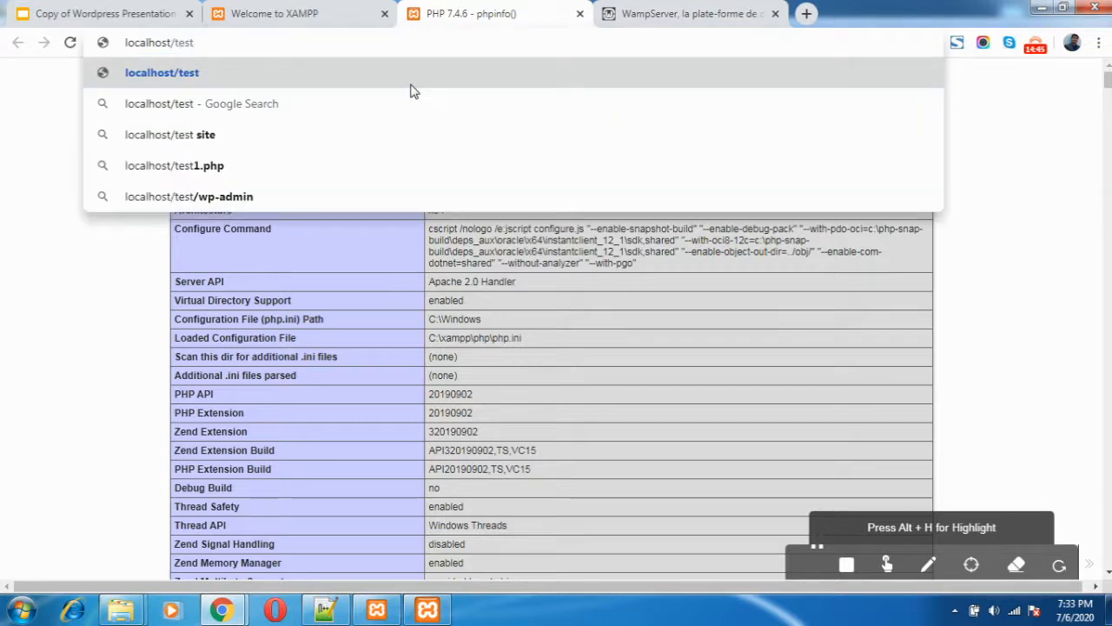
text(/test.hm)
key(BackSpace)
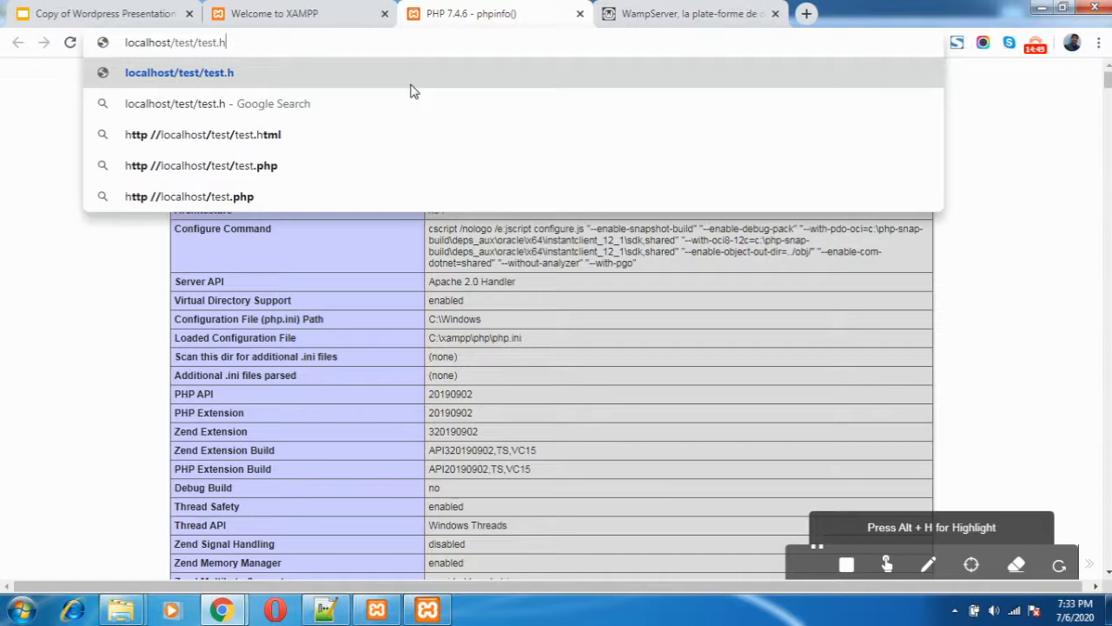
text(tml)
key(Return)
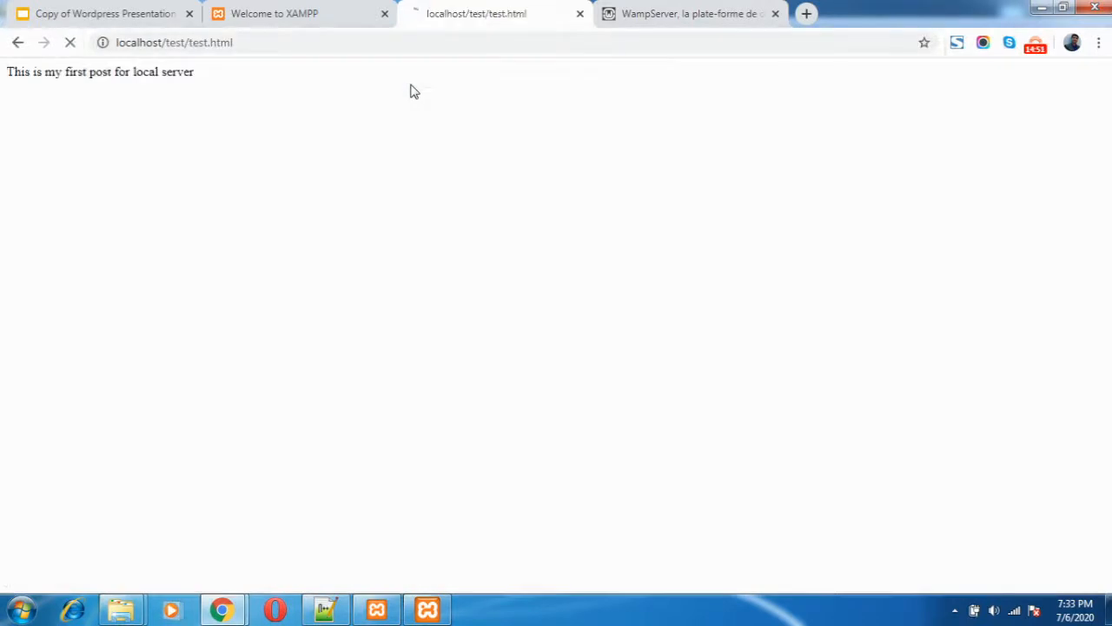
triple_click(100, 75)
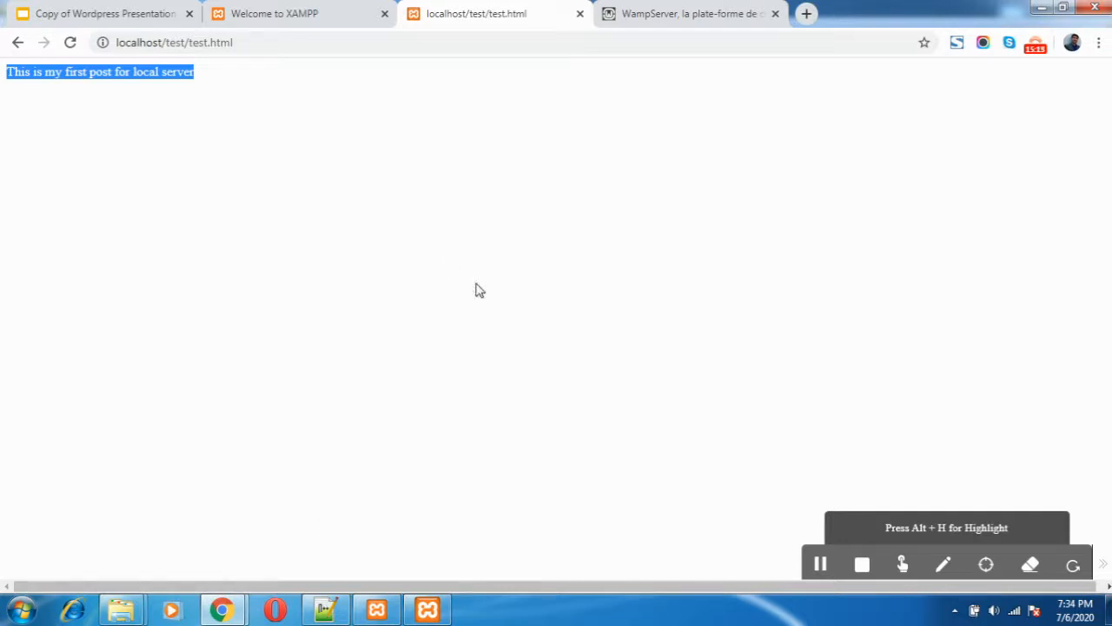
Search Google for "landing page html script" in a new browser tab
click(711, 14)
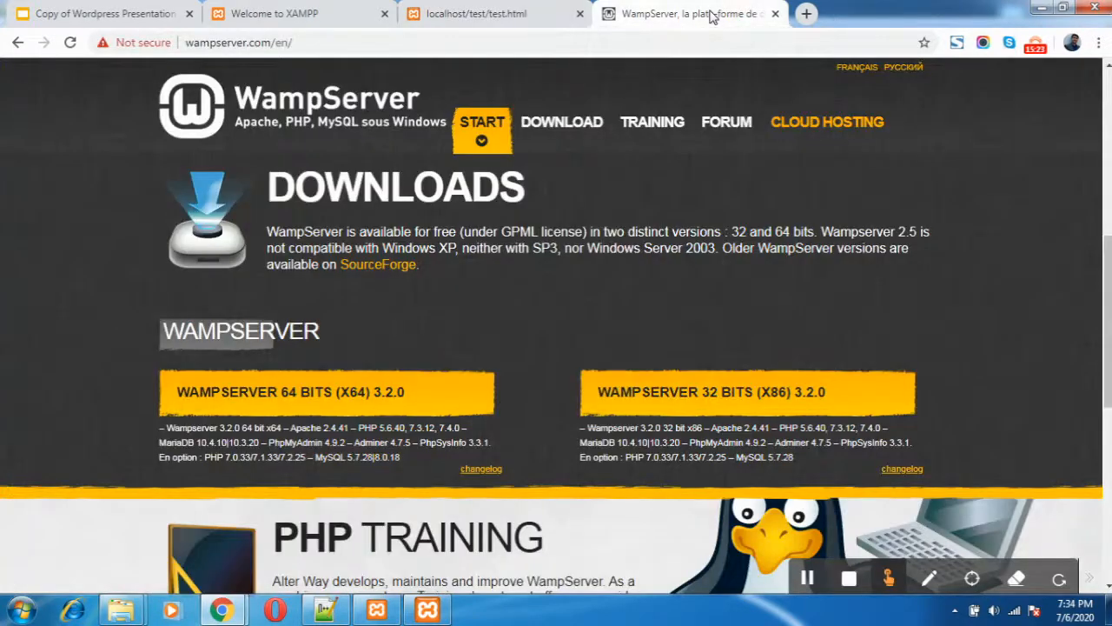
click(804, 14)
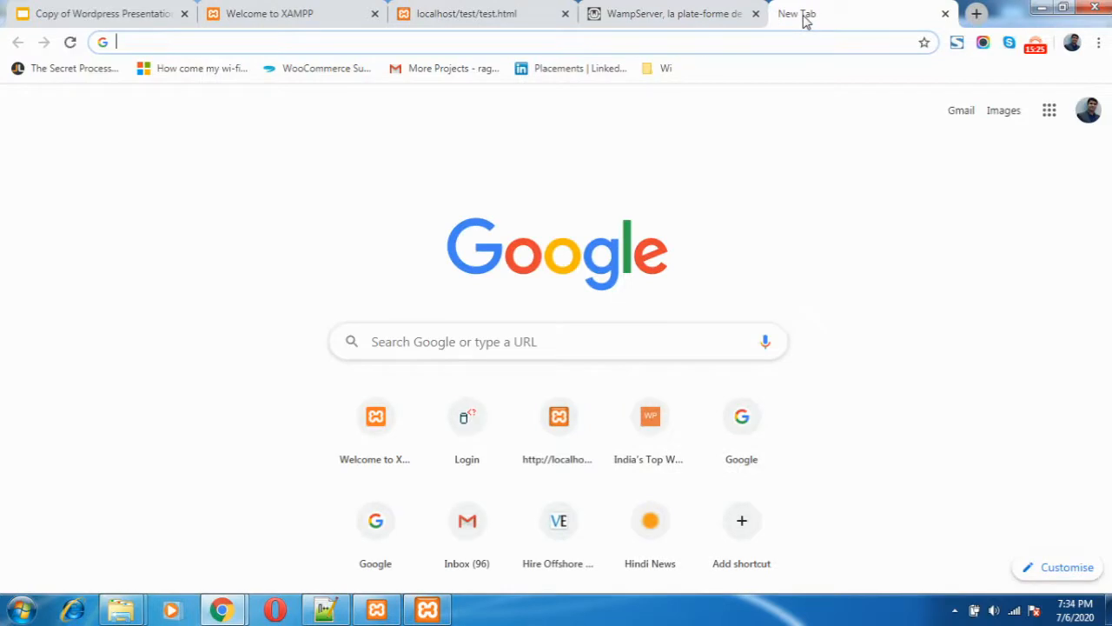
text(landing page html)
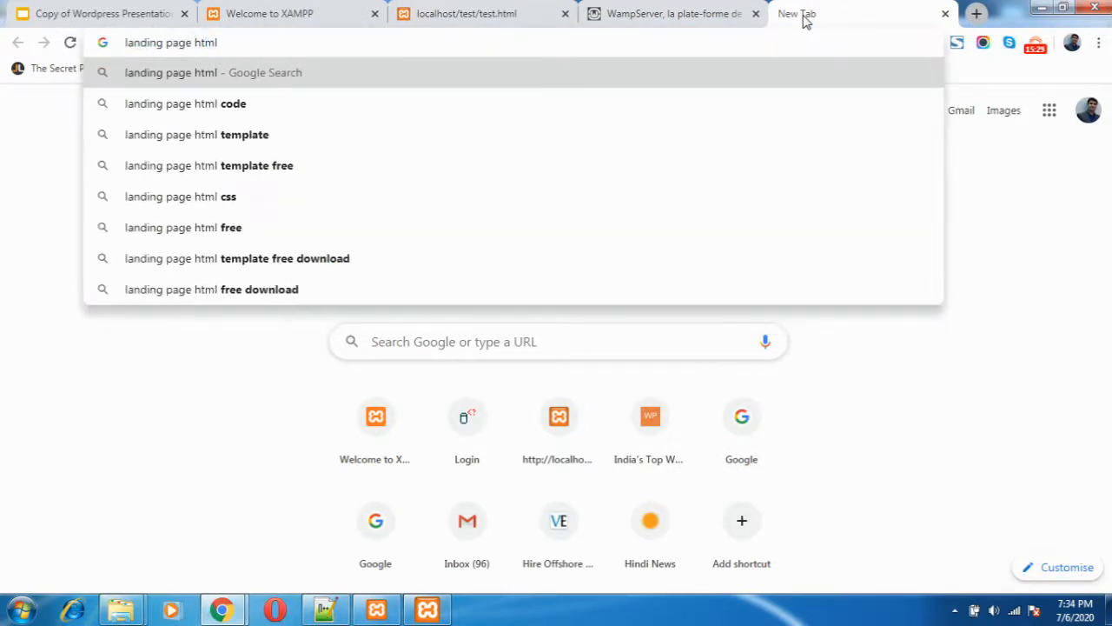
text( script)
key(Return)
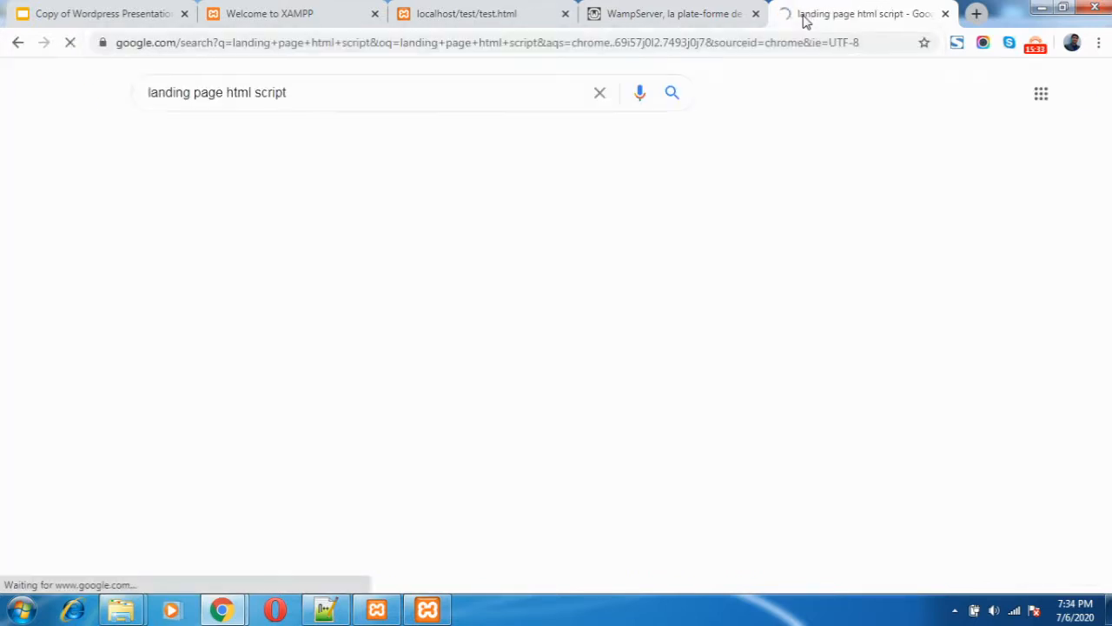
Open the W3Schools "How To Create a Coming Soon Page" result and launch its first example in the Tryit Editor
click(300, 233)
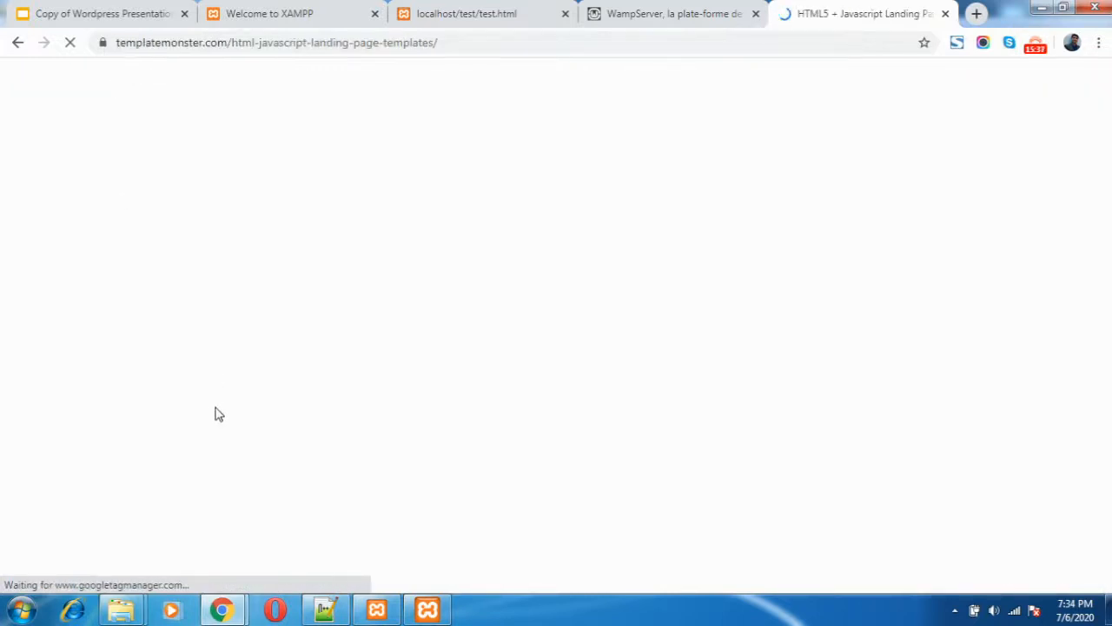
click(19, 43)
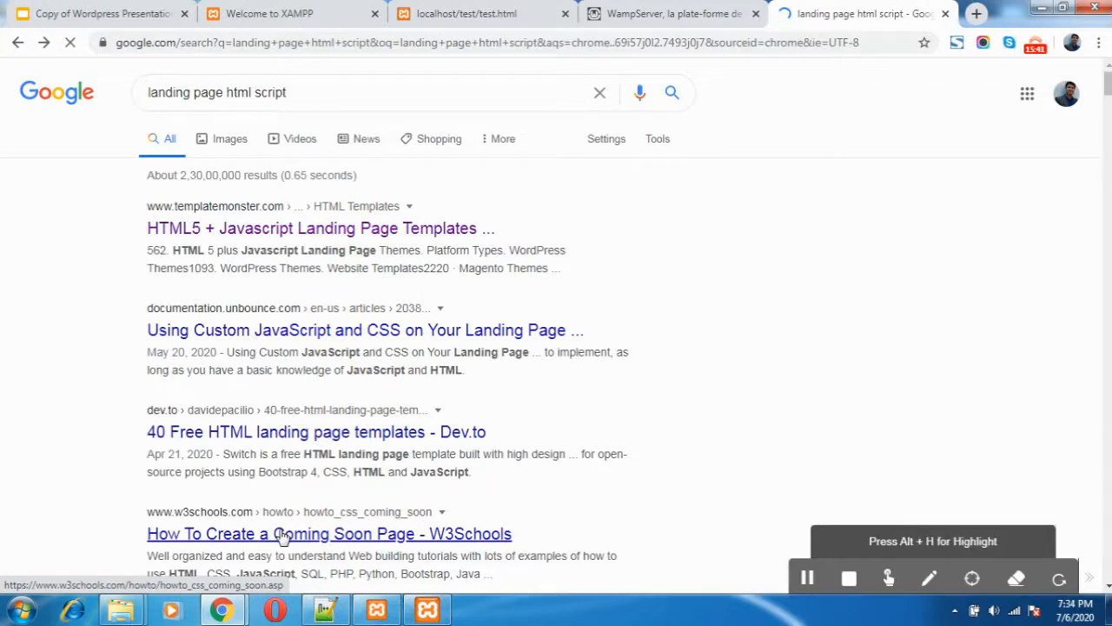
click(281, 536)
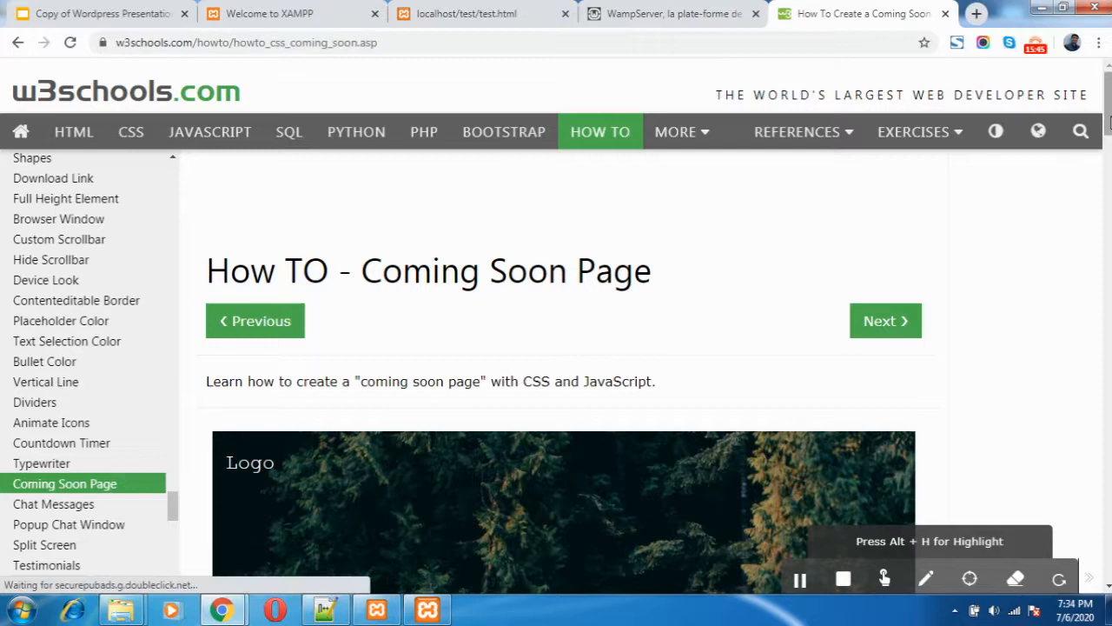
scroll(1109, 122, down, 10)
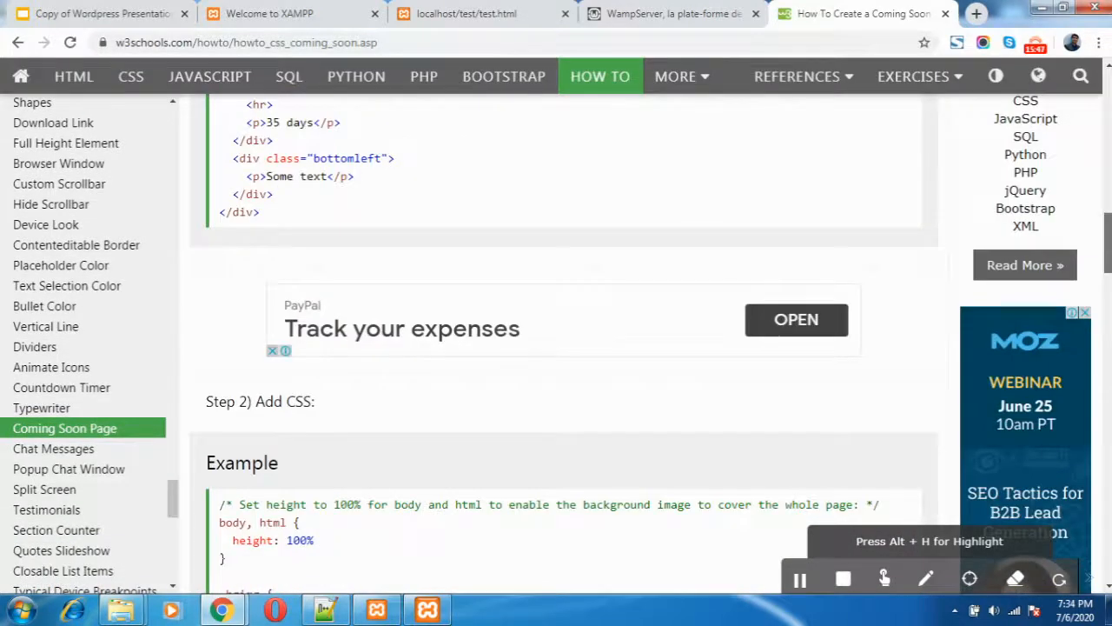
scroll(564, 347, up, 6)
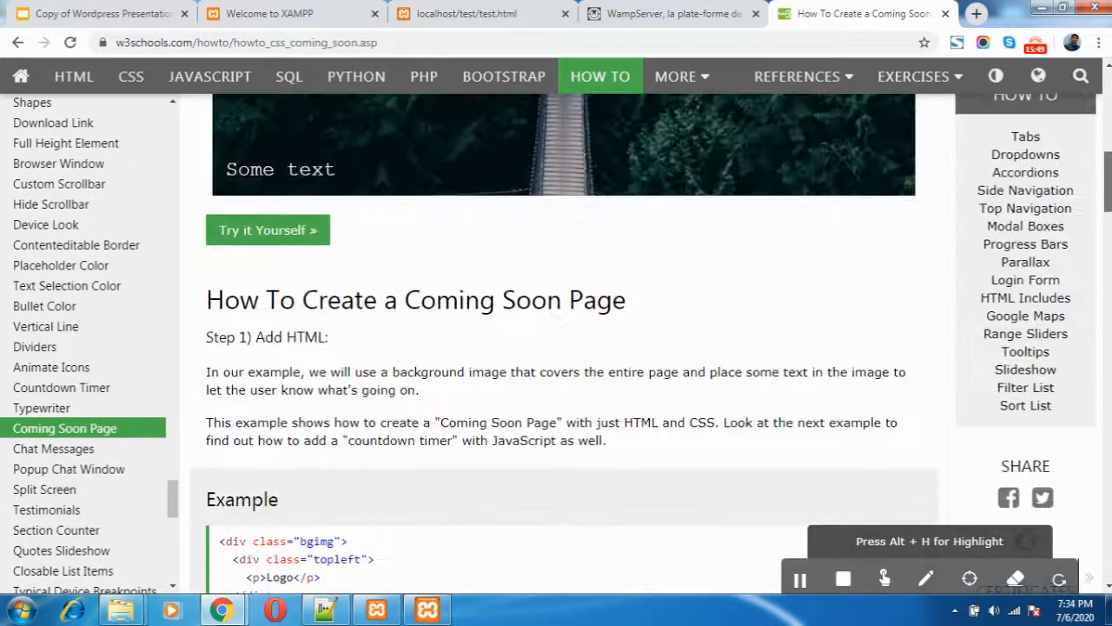
click(279, 232)
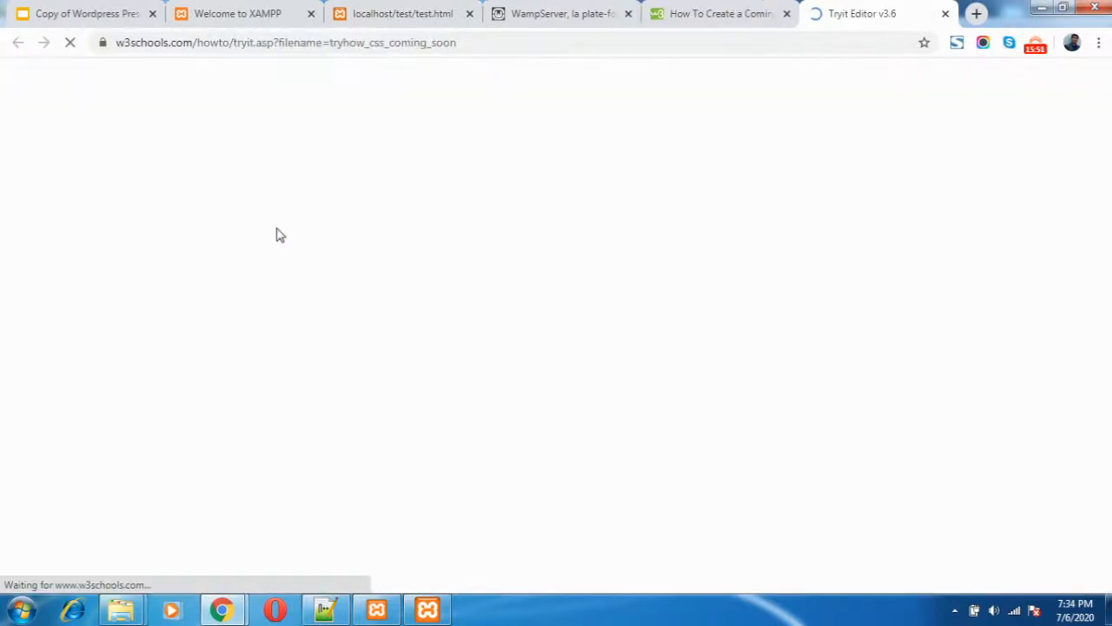
Copy the entire Coming Soon example code, replace the contents of test.html in Notepad++ with it and save the file
click(179, 281)
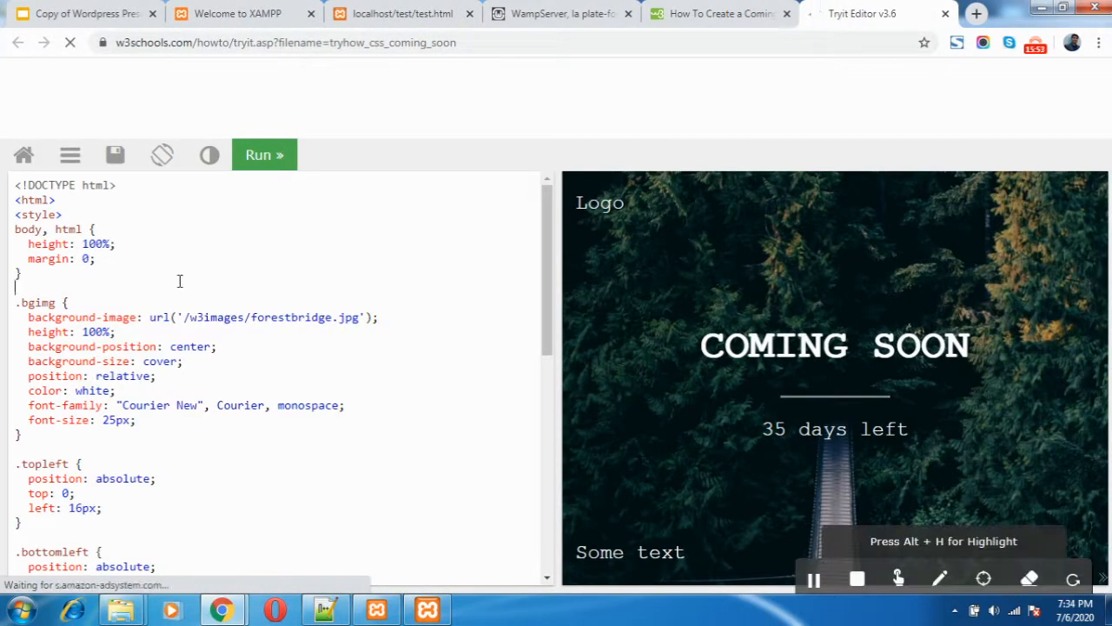
key(ctrl+a)
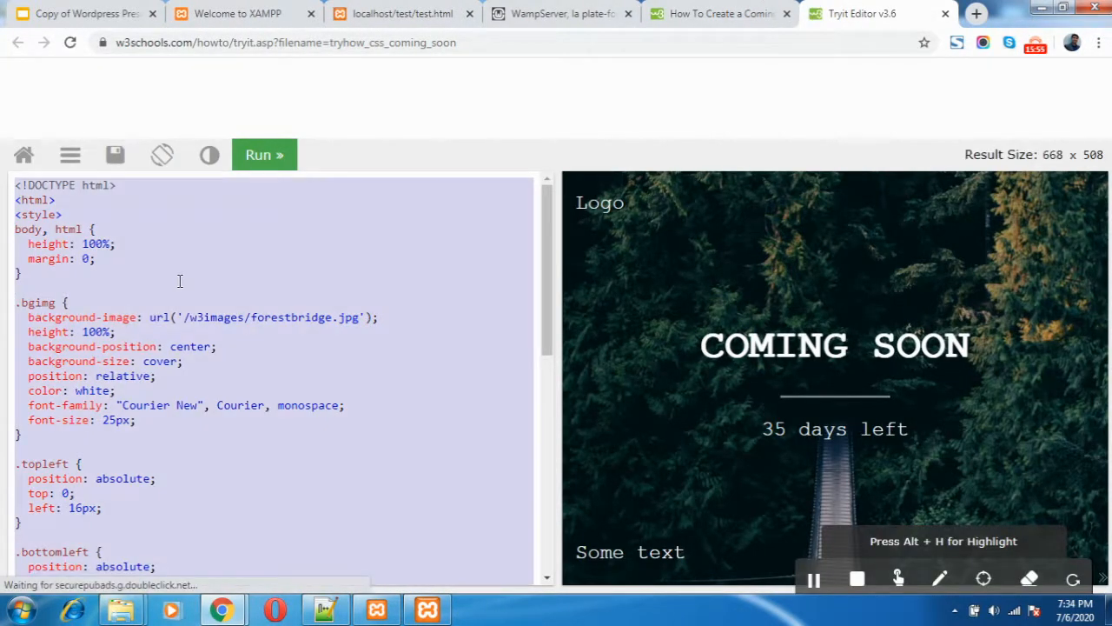
click(324, 611)
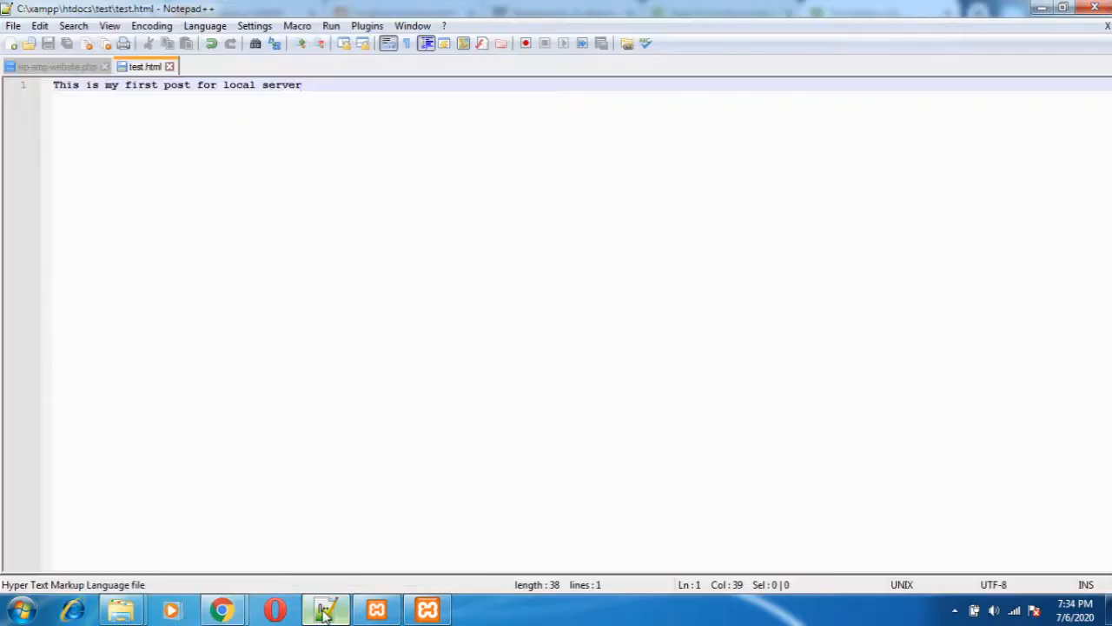
key(ctrl+a)
key(ctrl+v)
key(ctrl+s)
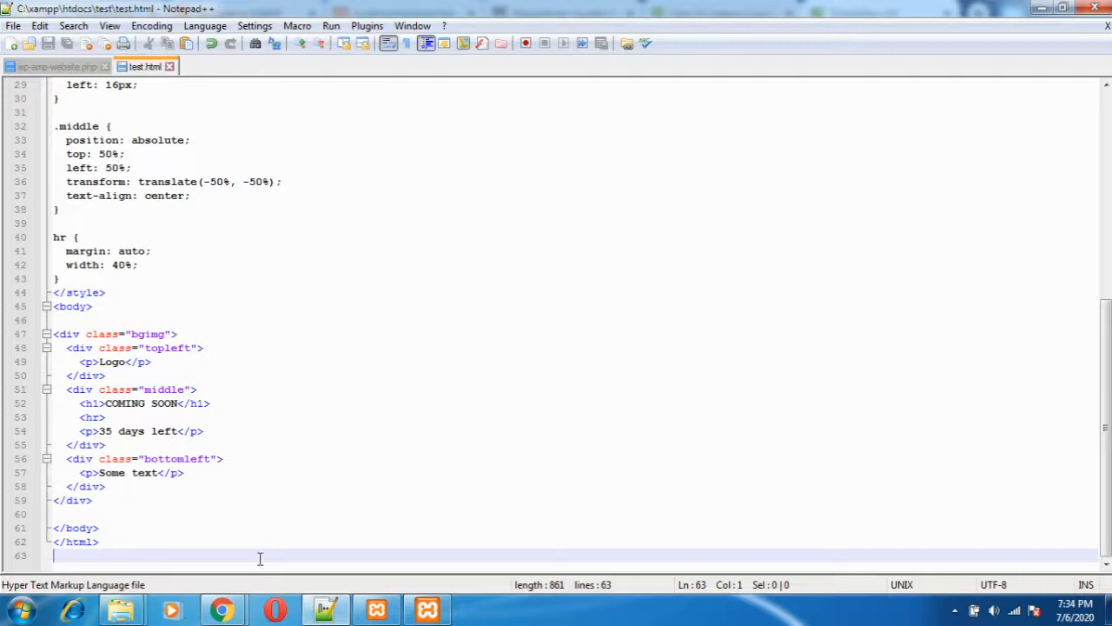
Return to the Tryit Editor in Chrome, inspect the preview and open its forestbridge.jpg background image in a new tab
mouse_move(221, 611)
click(174, 535)
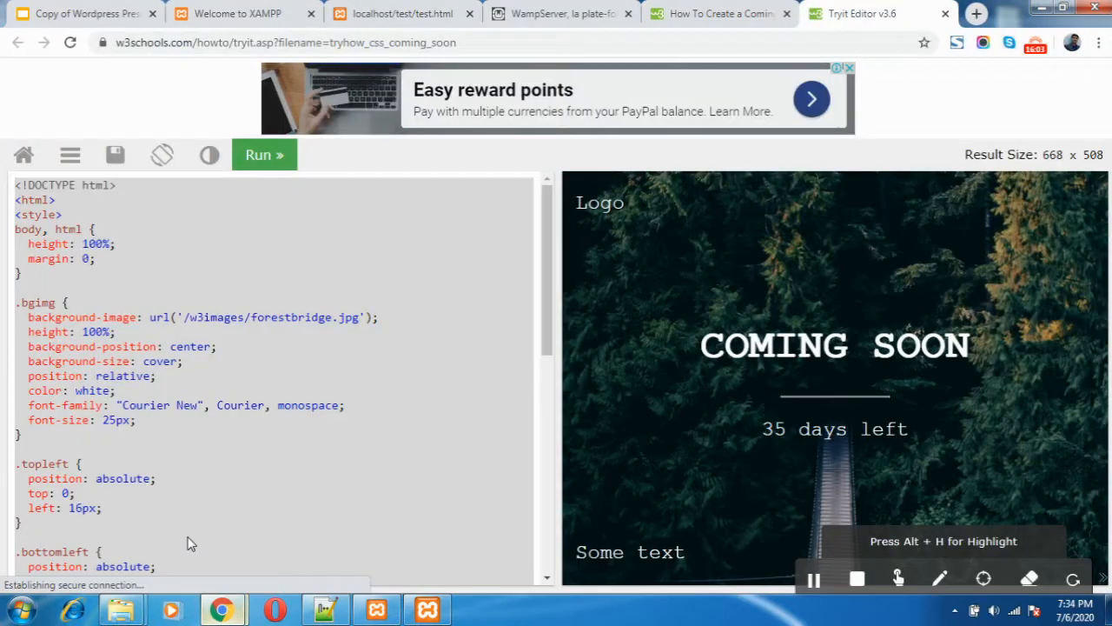
right_click(784, 277)
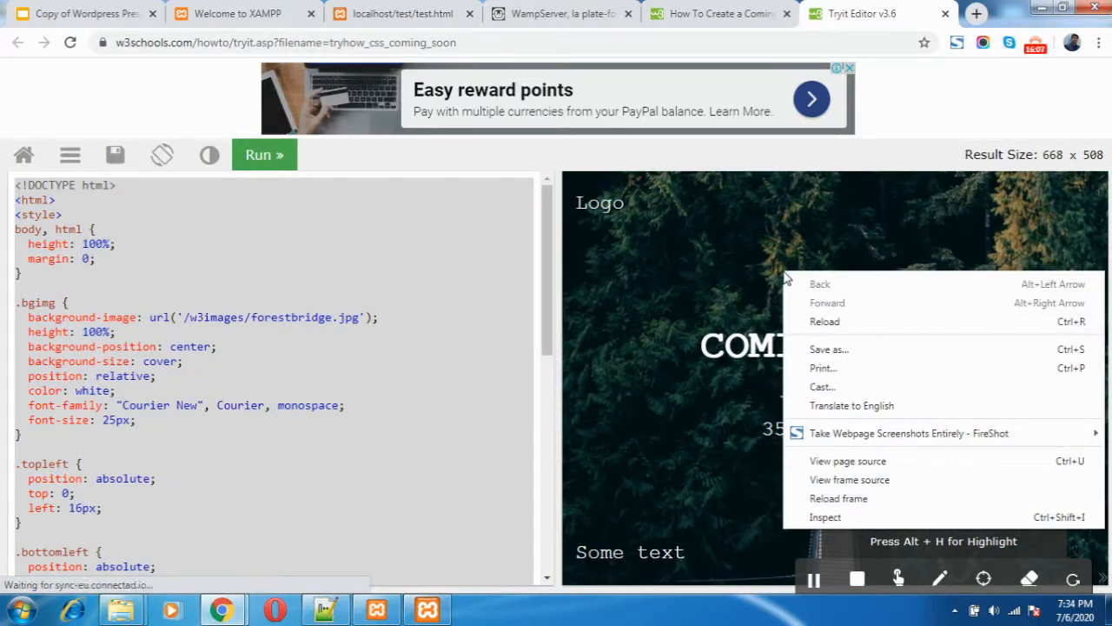
click(823, 518)
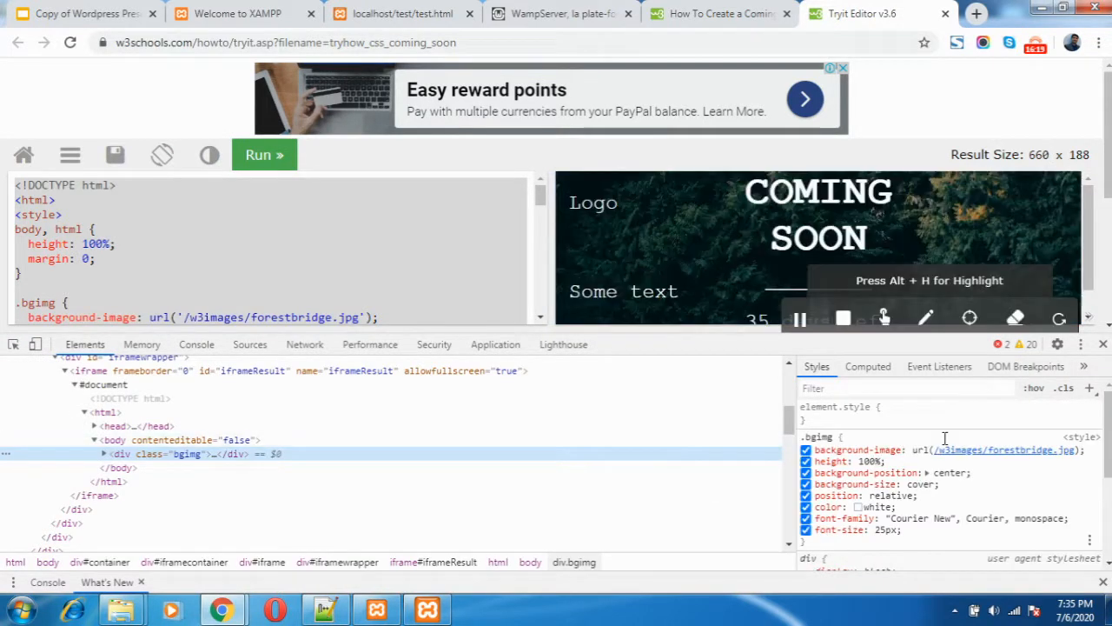
right_click(977, 452)
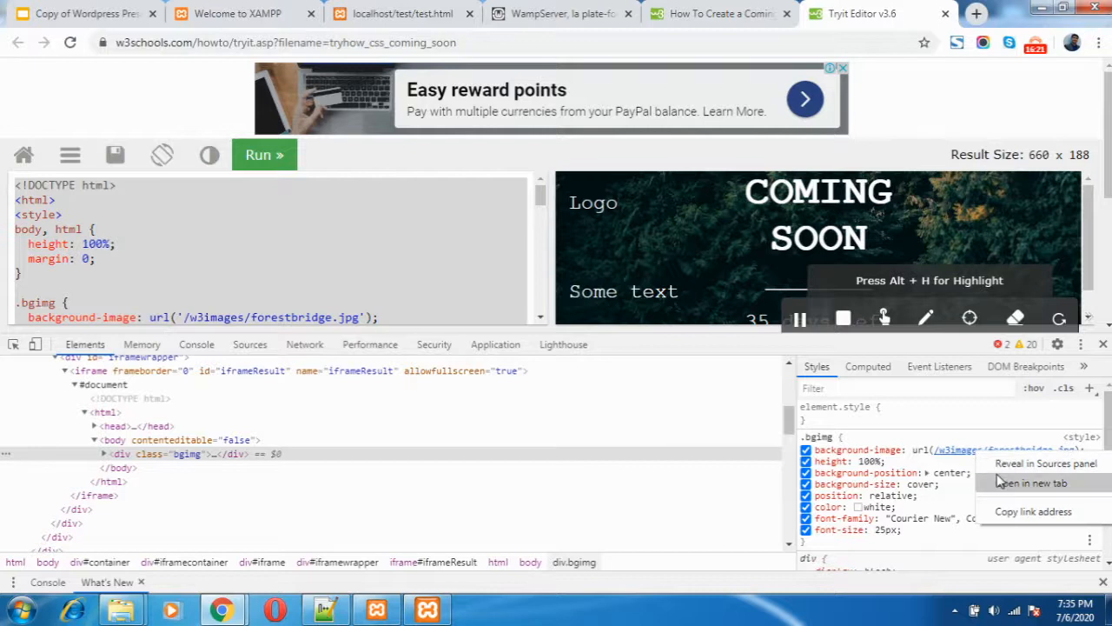
click(1002, 484)
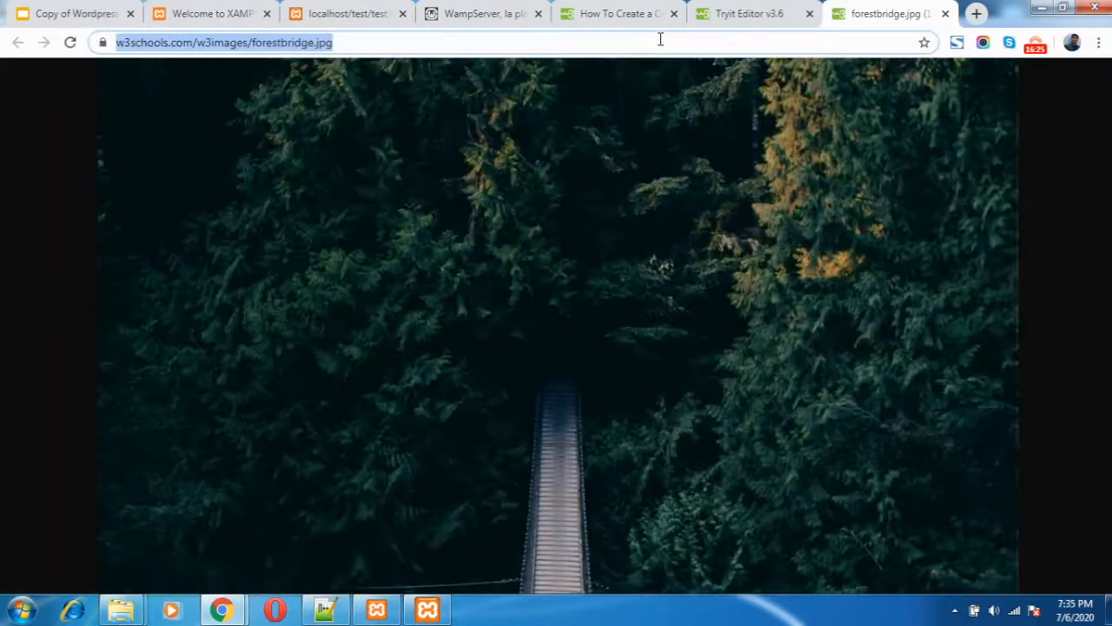
click(326, 611)
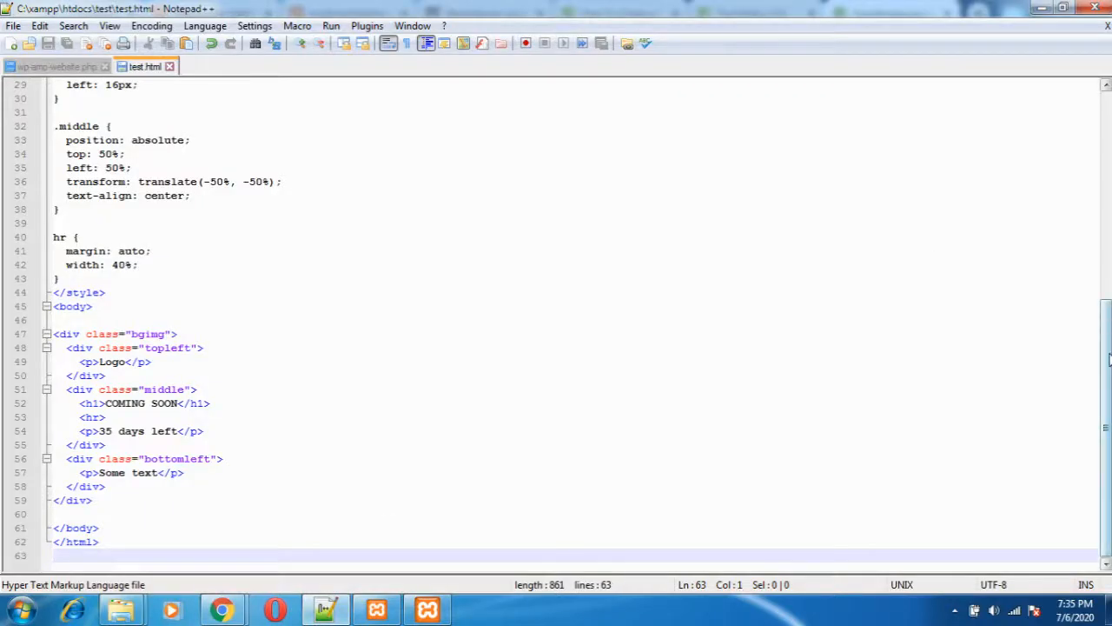
drag(1105, 359, 1106, 137)
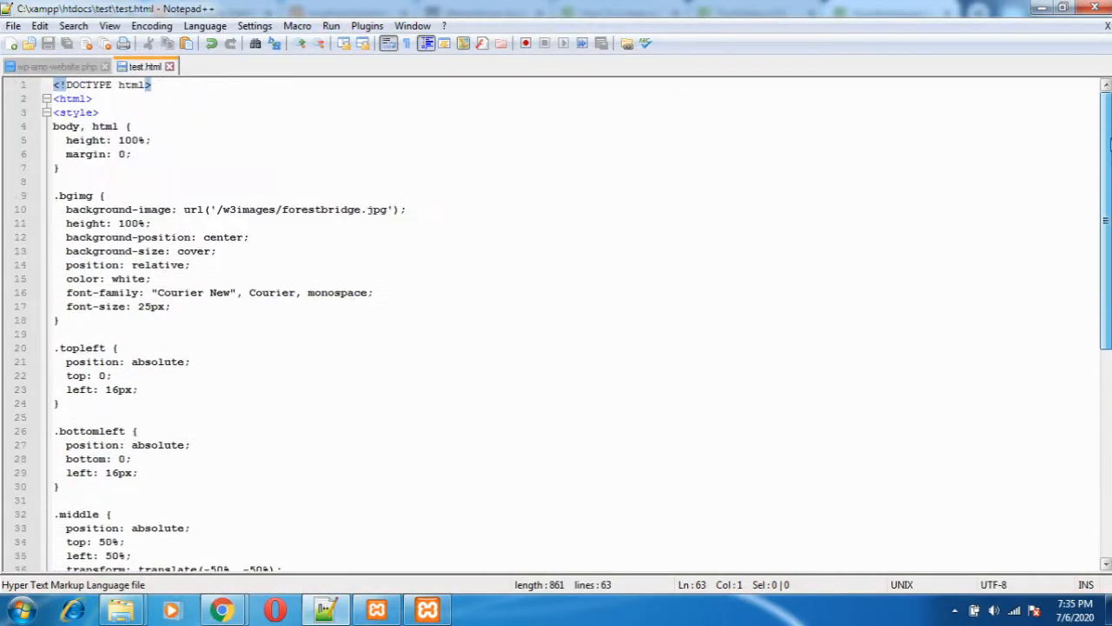
drag(217, 210, 388, 214)
text(https://www.w3schools.com/w3images/forestbridge.jpg)
key(ctrl+s)
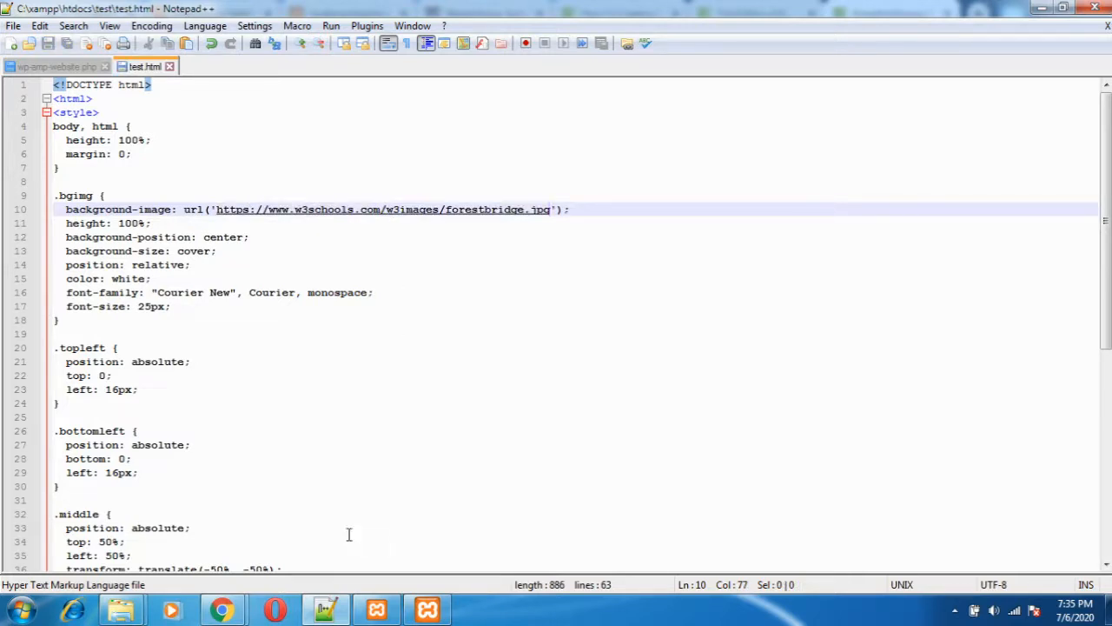
Return to Chrome and reload localhost/test/test.html to view the updated Coming Soon page
mouse_move(222, 609)
click(160, 542)
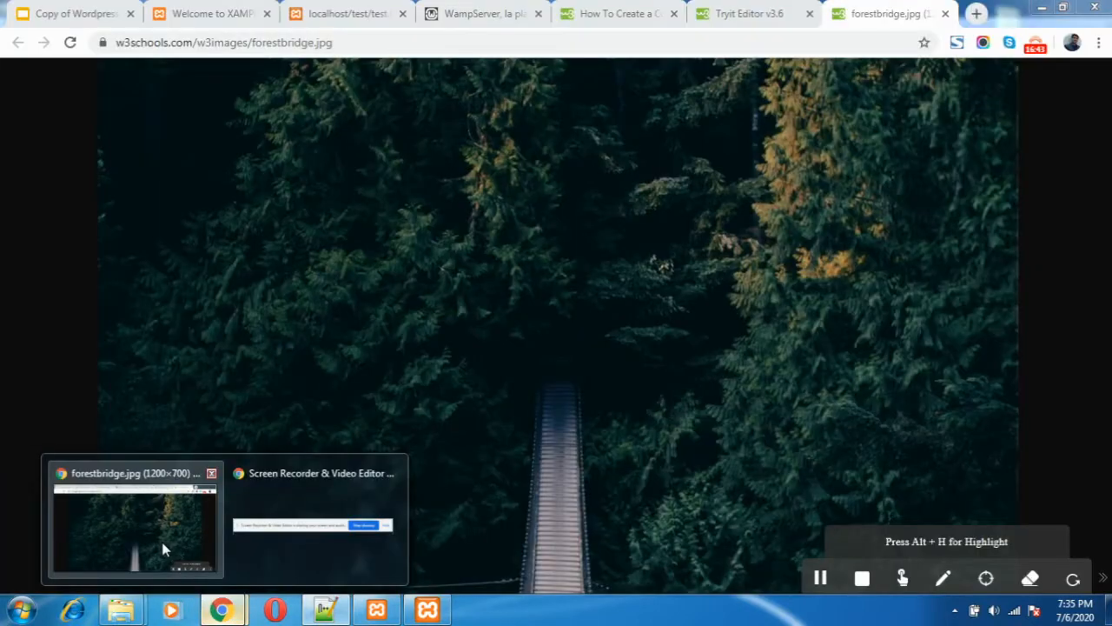
click(472, 24)
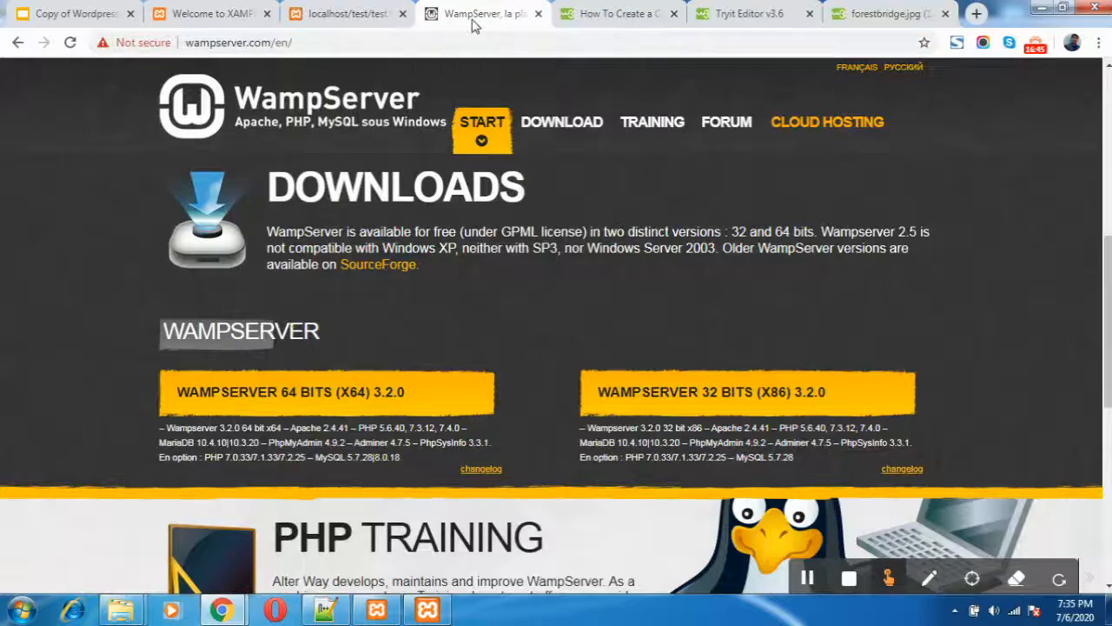
click(338, 21)
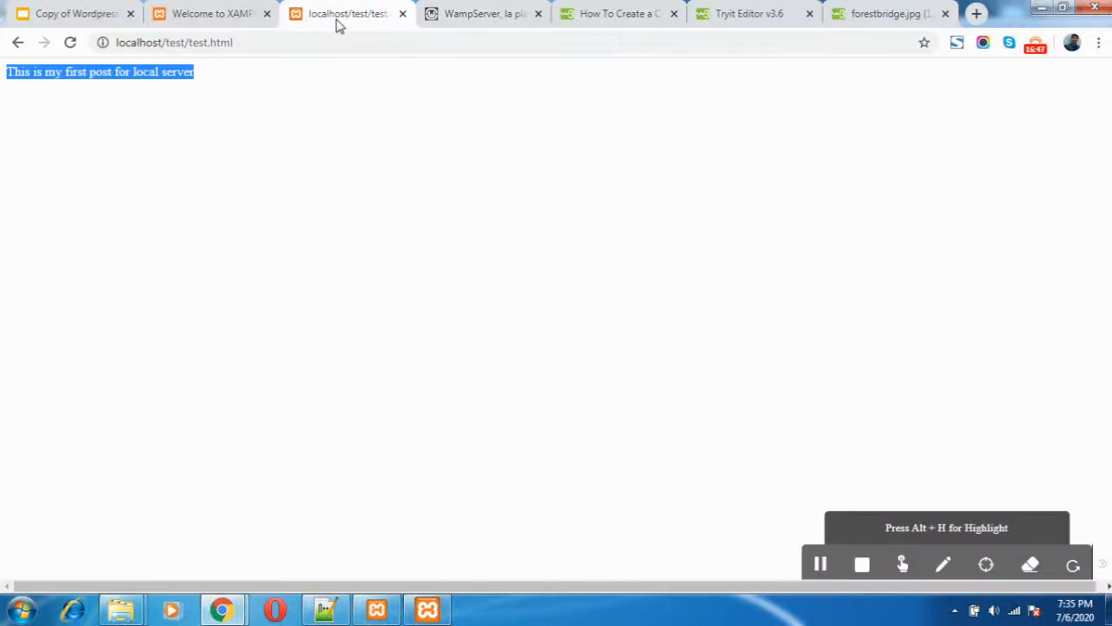
click(356, 205)
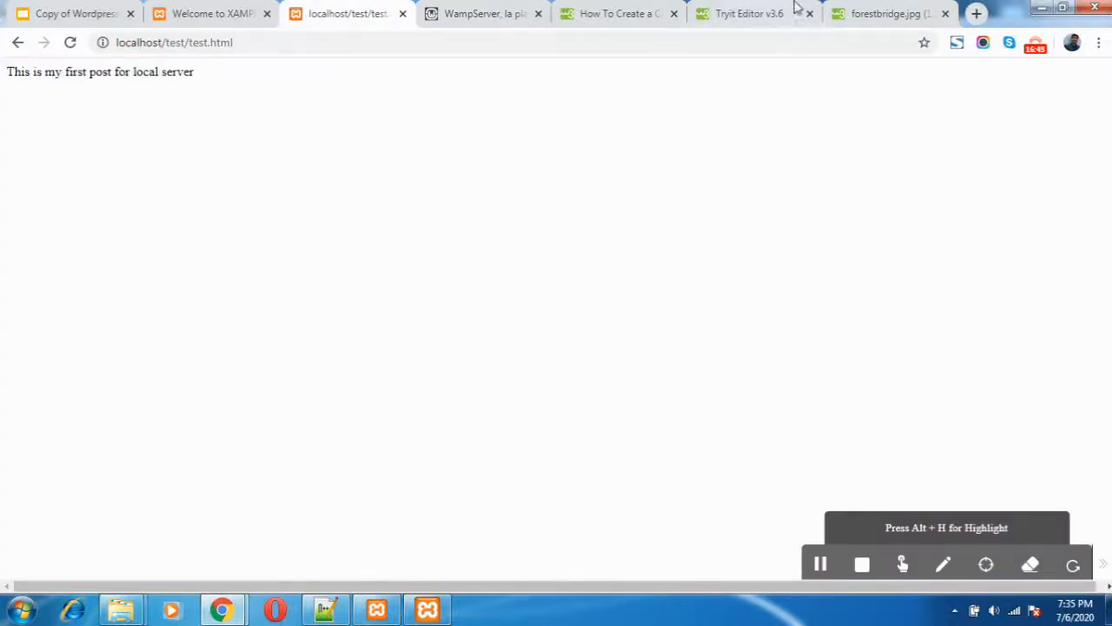
click(749, 13)
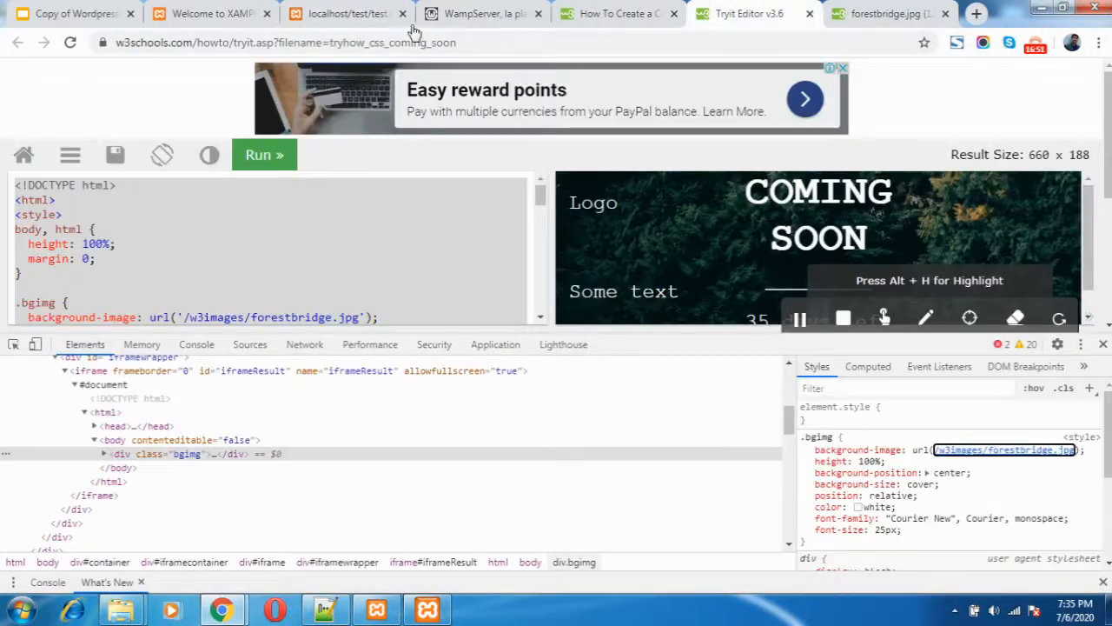
click(346, 11)
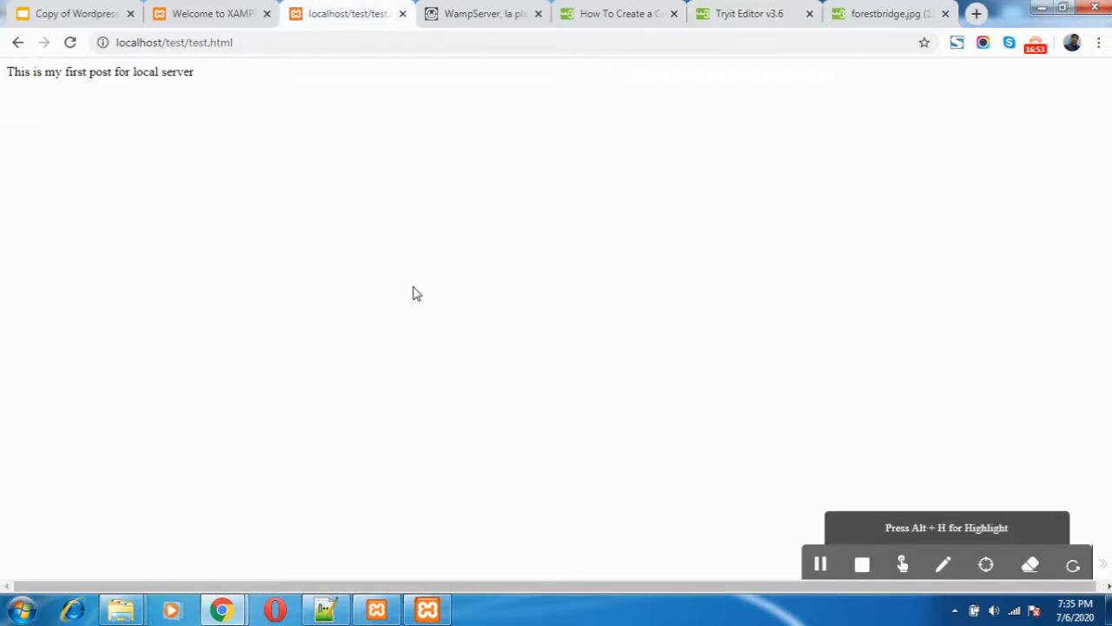
key(F5)
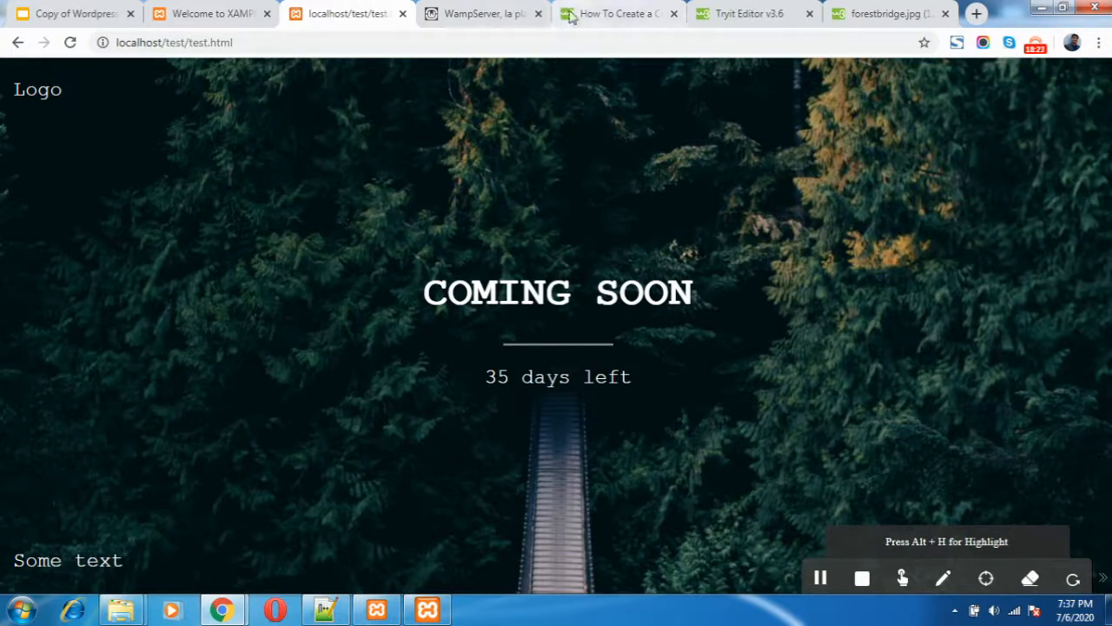
Return to the WampServer website and look over its 64-bit and 32-bit download options
click(482, 14)
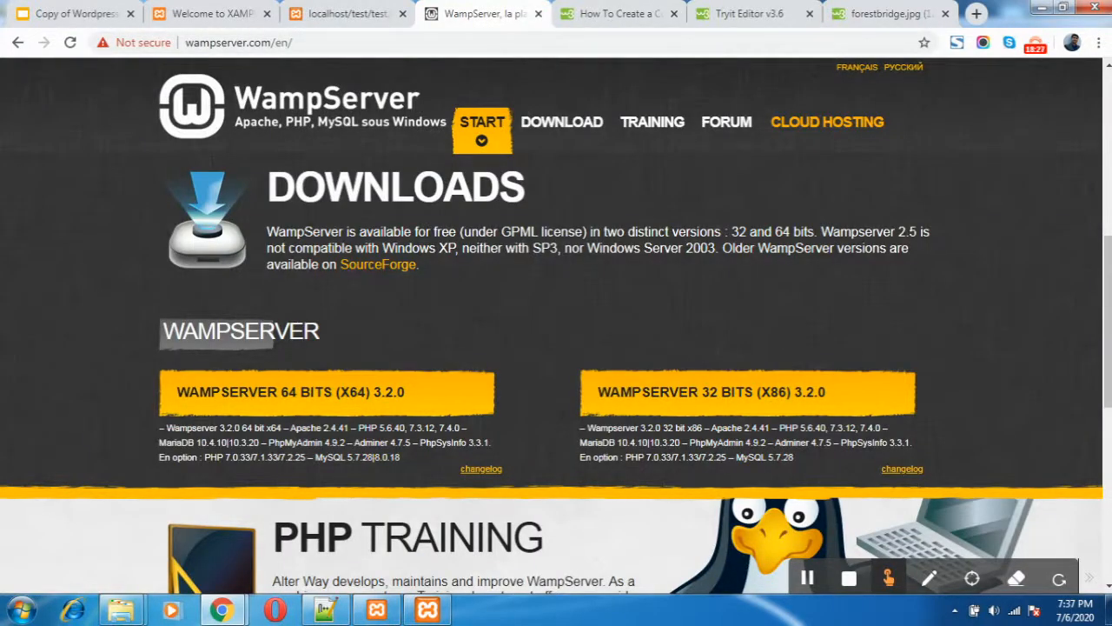
mouse_move(1108, 341)
mouse_down()
mouse_move(1105, 140)
mouse_move(1107, 351)
mouse_up()
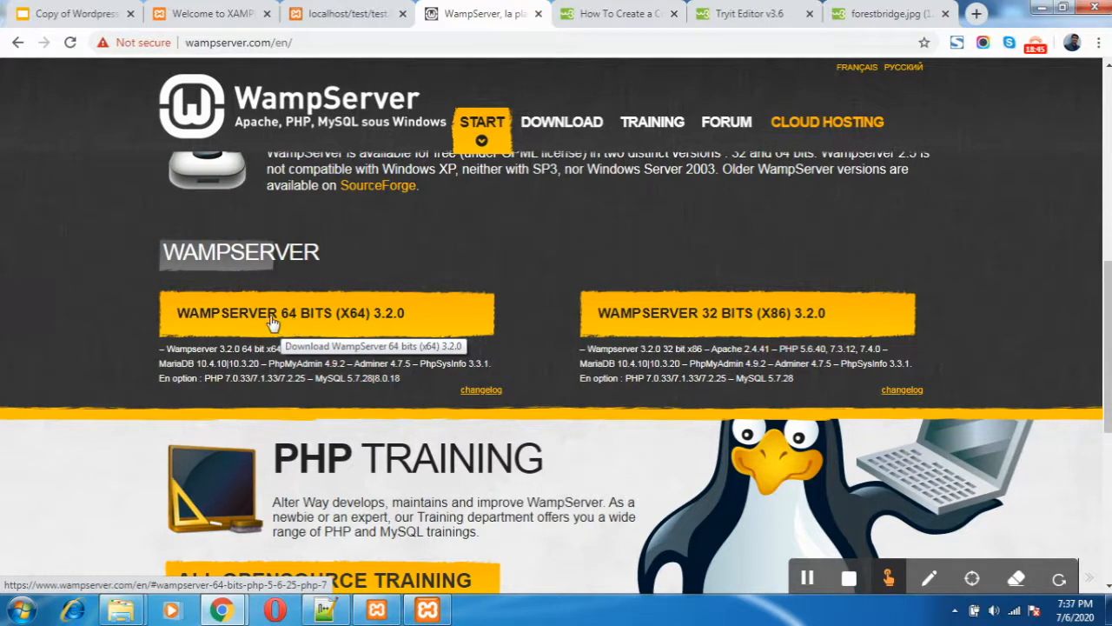
click(19, 611)
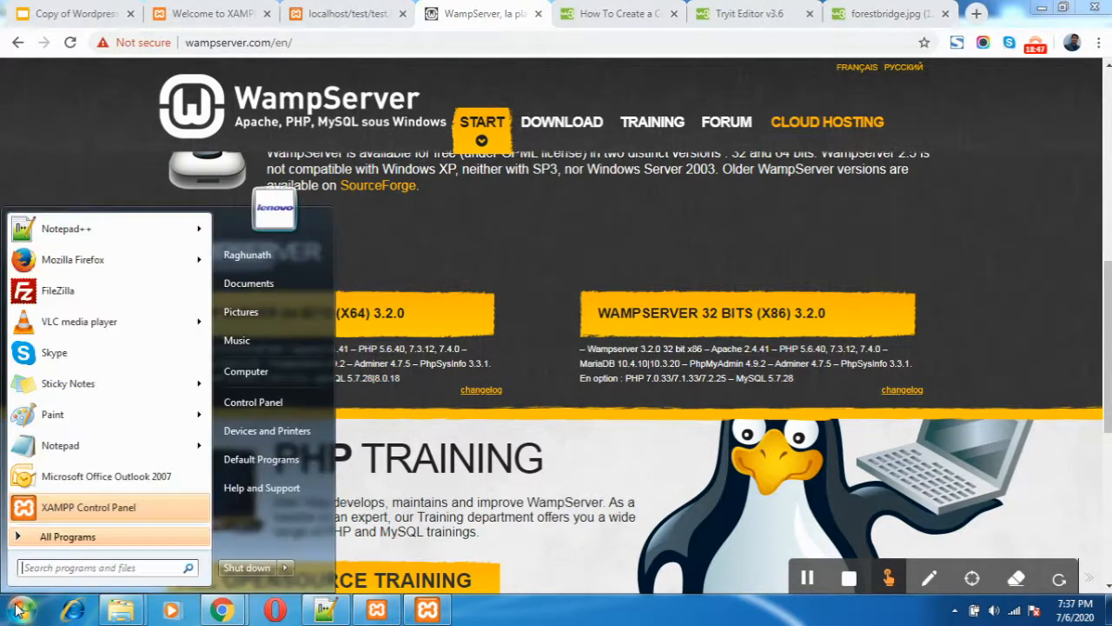
click(245, 371)
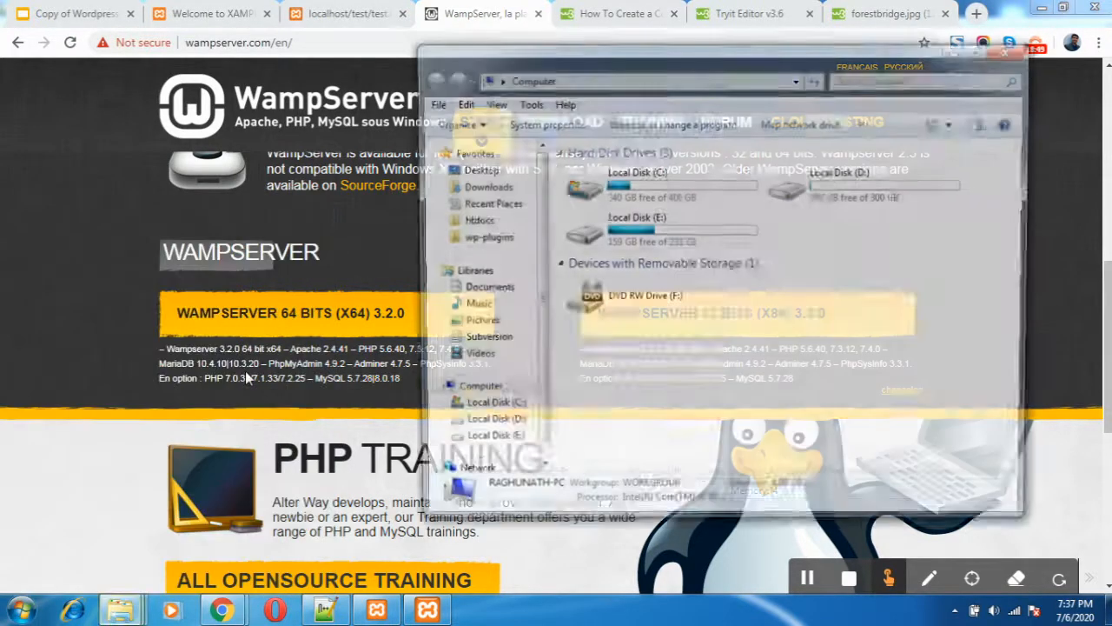
click(1013, 50)
Check the computer's system type in the Windows system properties and close the window
click(21, 611)
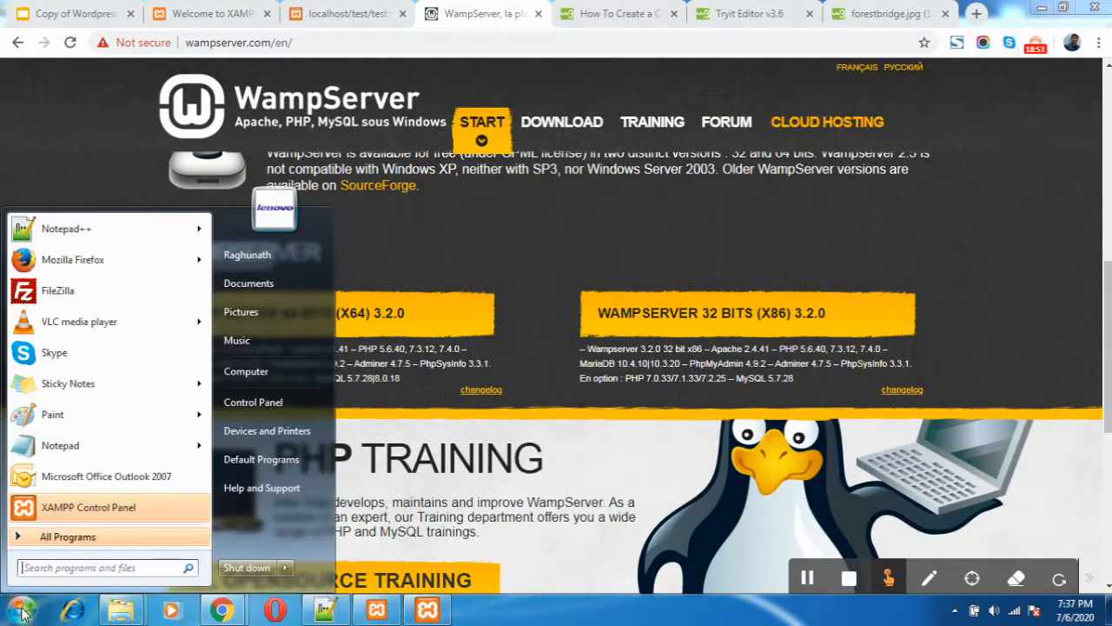
right_click(246, 380)
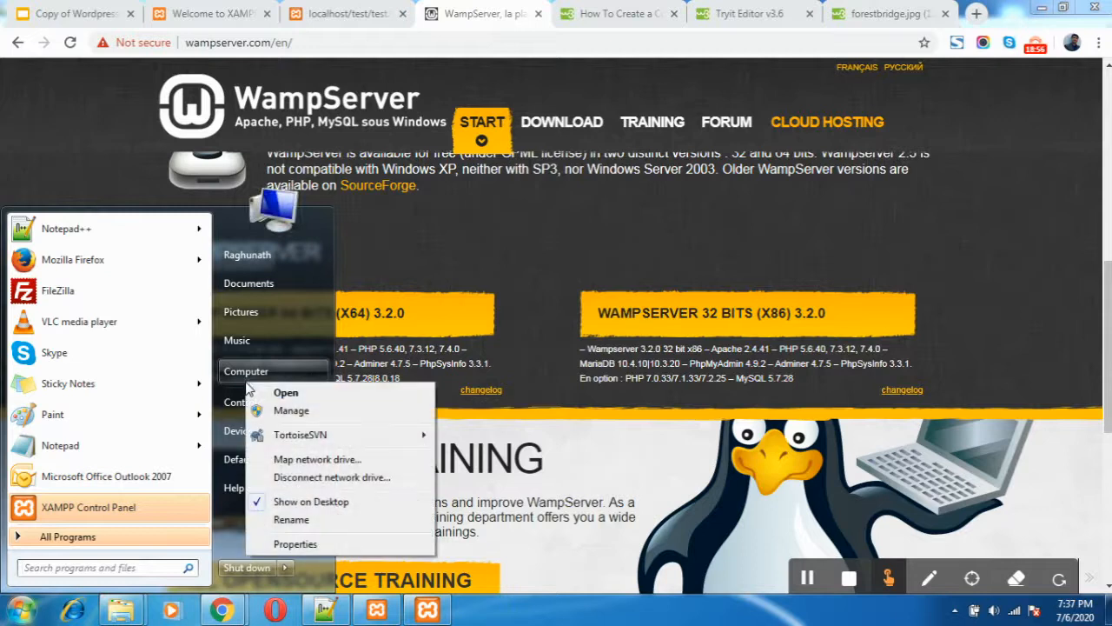
click(300, 544)
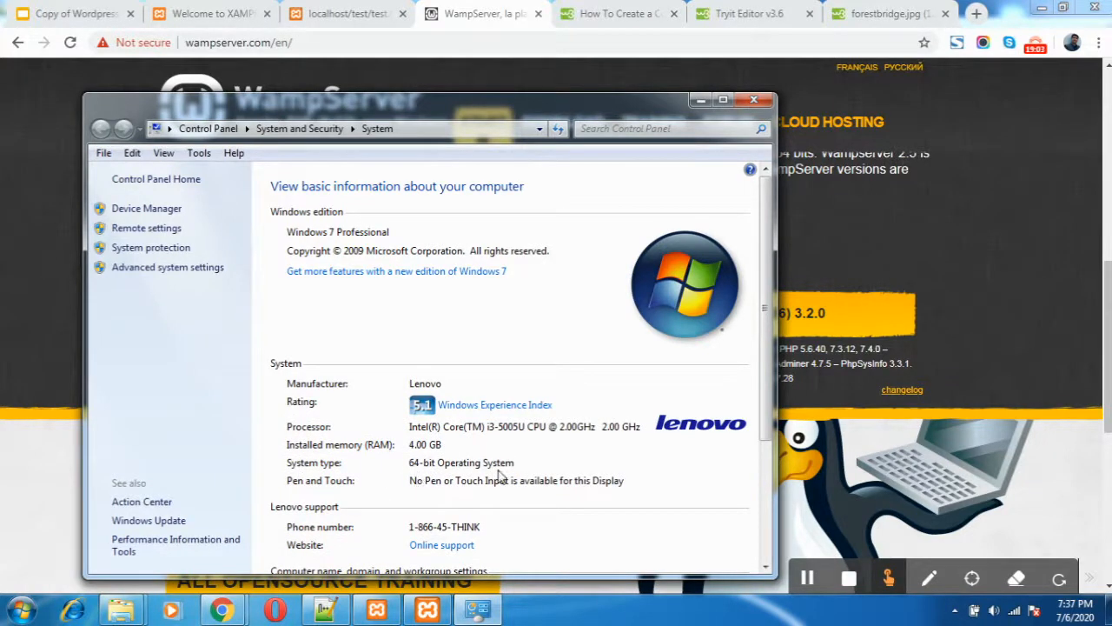
click(754, 99)
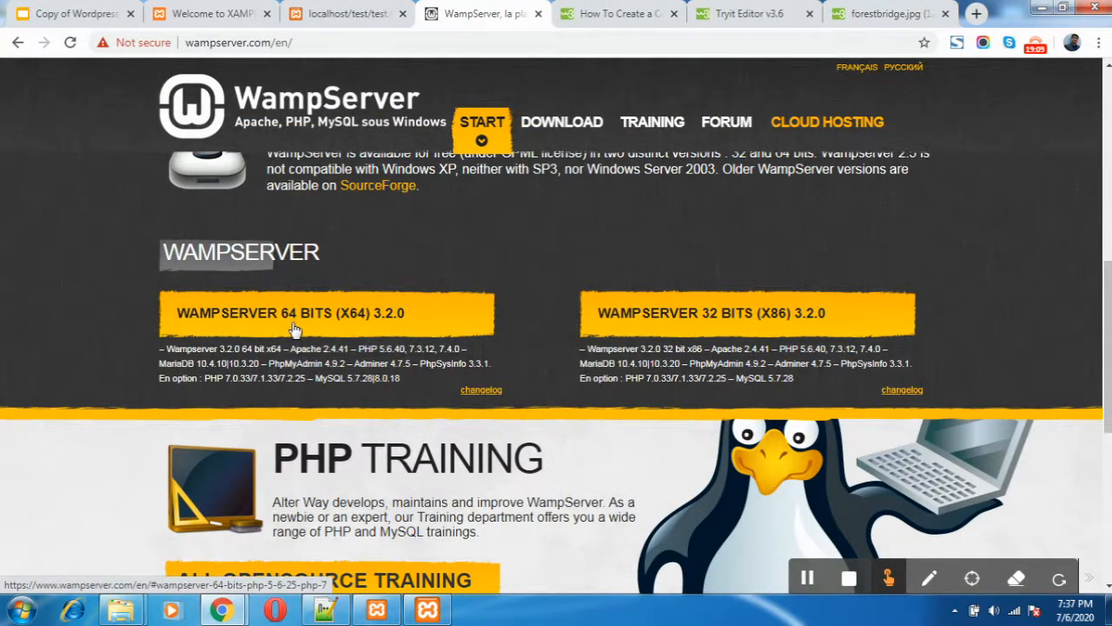
Open the download form for WampServer 64 bits (x64) 3.2.0 and look through its fields
click(294, 323)
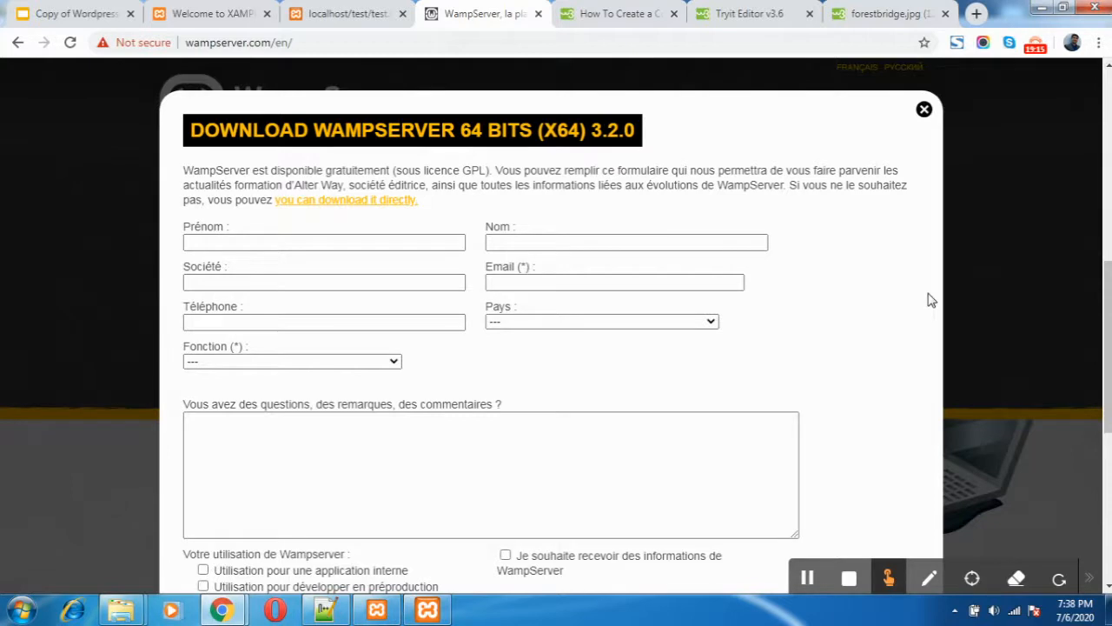
scroll(1108, 348, down, 2)
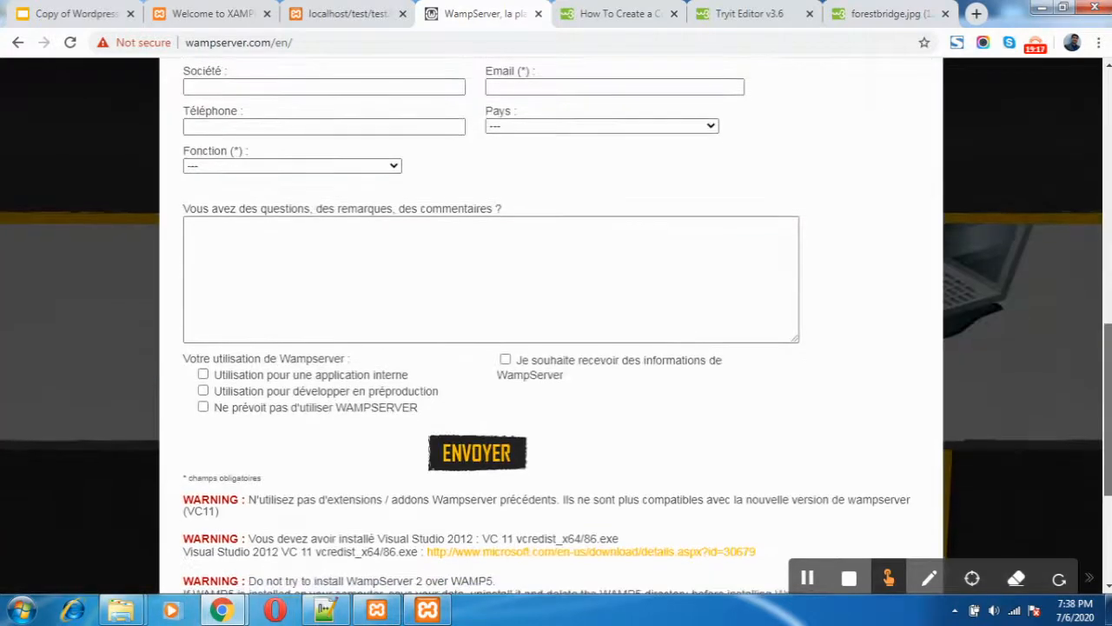
drag(1108, 400, 1108, 340)
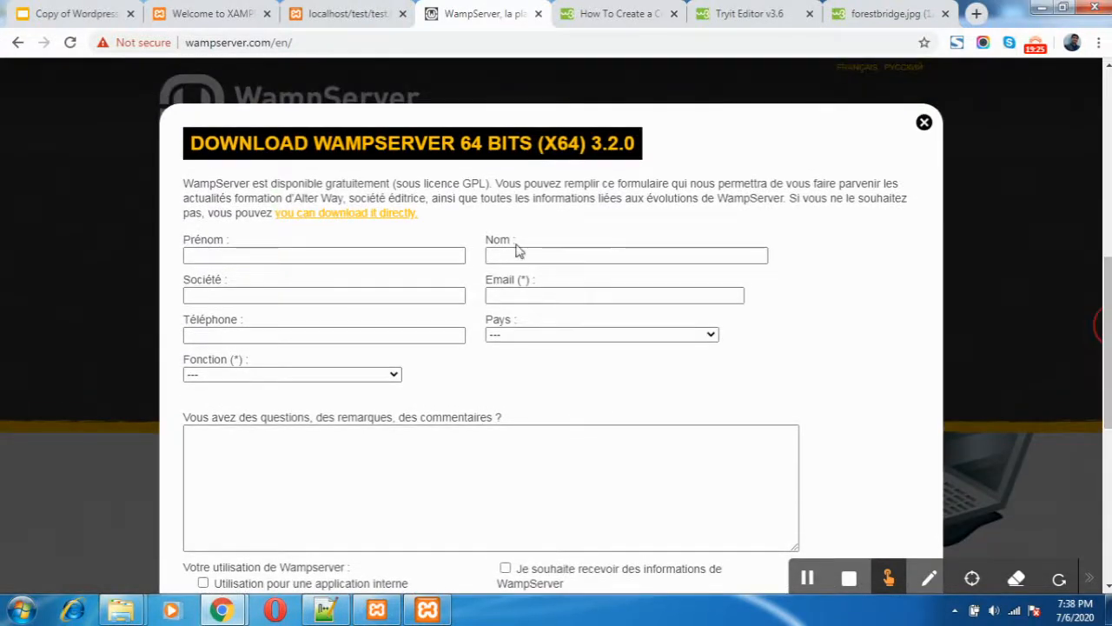
Enter "test" as first name and "tests" as last name, and fill in the e-mail address on the download form
click(402, 234)
text(test)
click(532, 252)
text(tests)
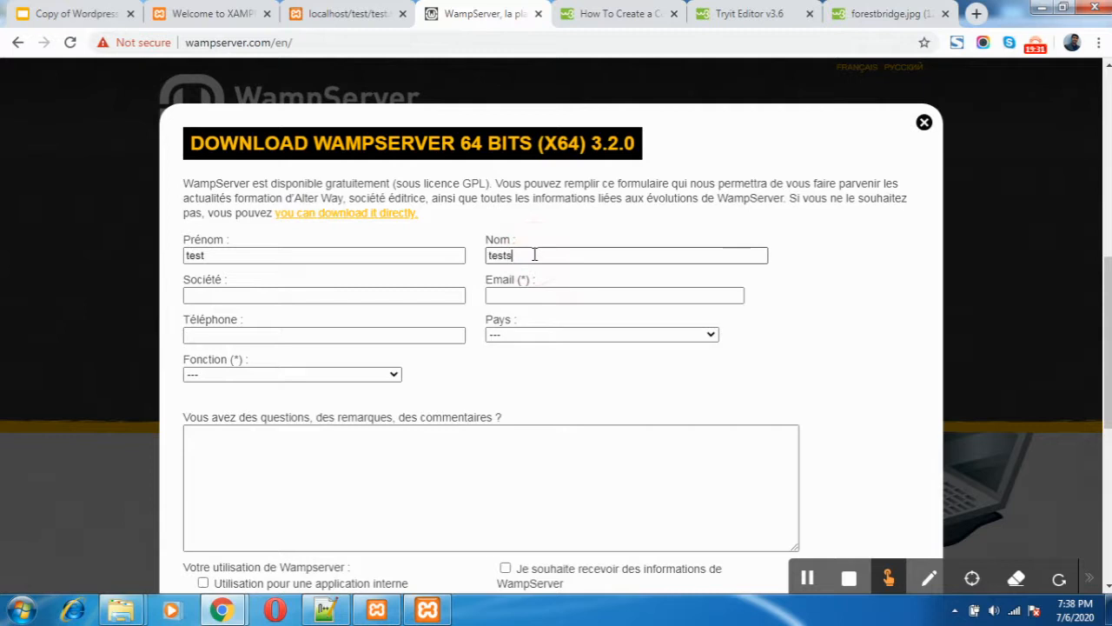
click(519, 299)
text(@gmail.com)
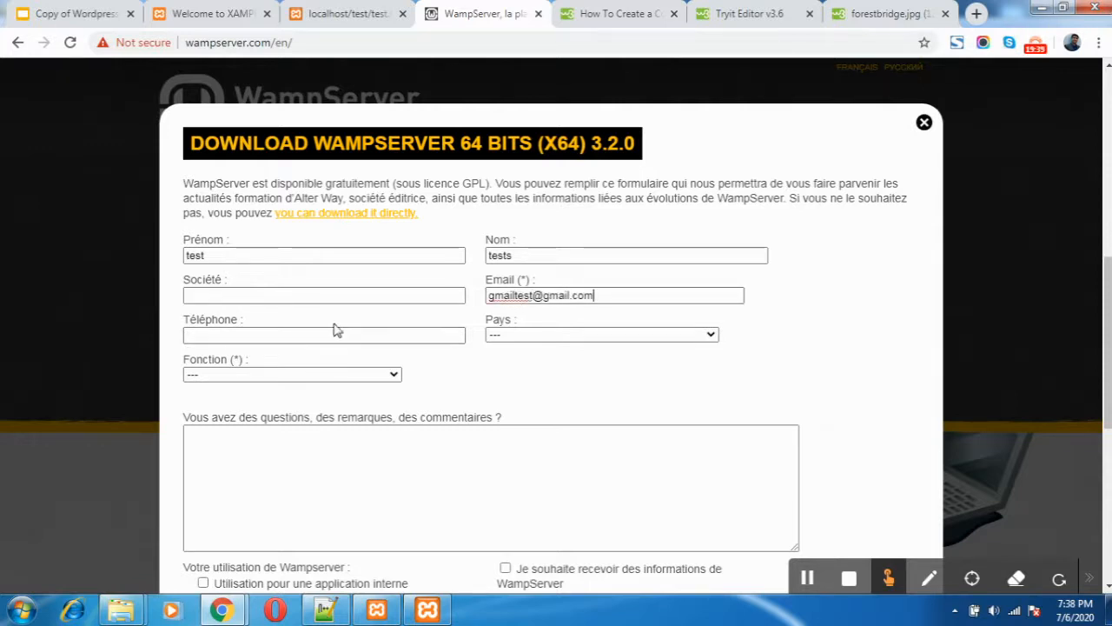
Set the form's Fonction to Développeur and enter "learning wordpress" as the comment
click(344, 300)
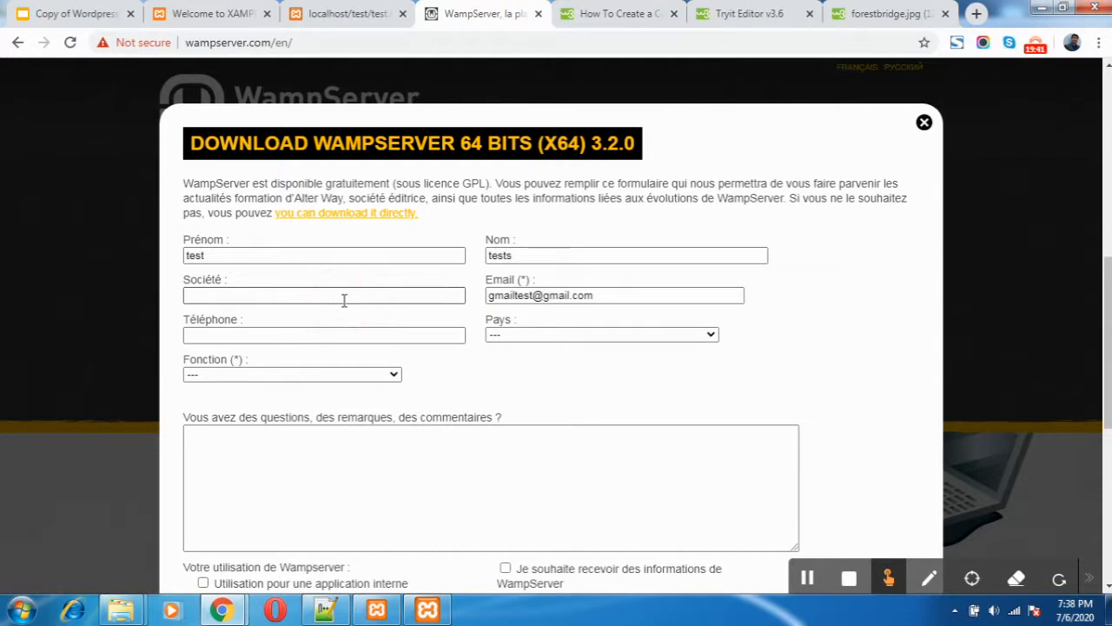
click(290, 375)
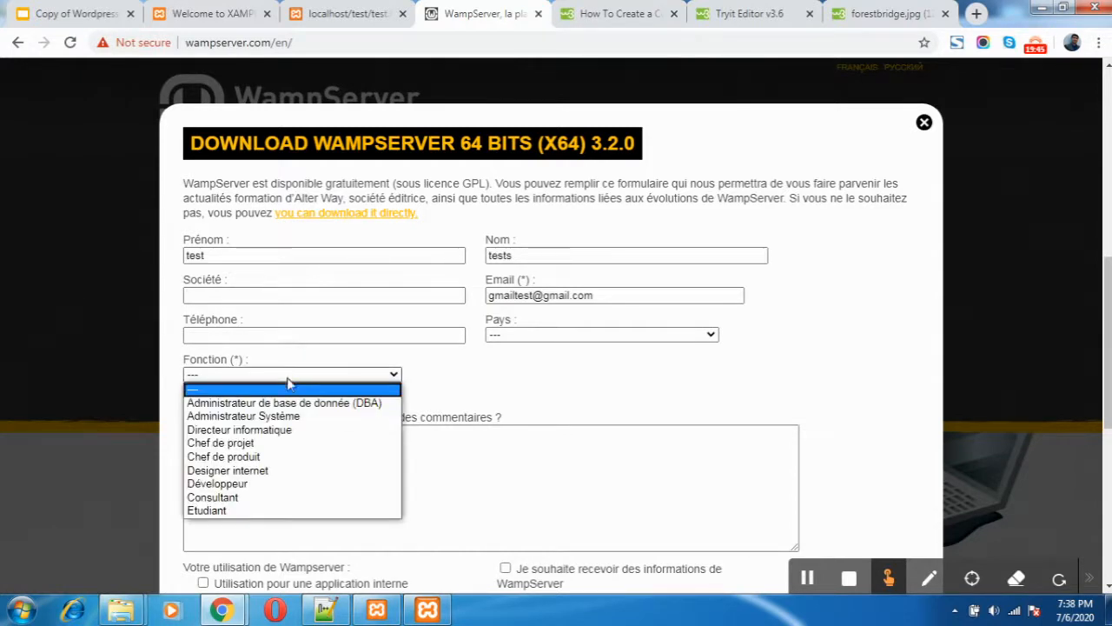
click(248, 484)
click(248, 480)
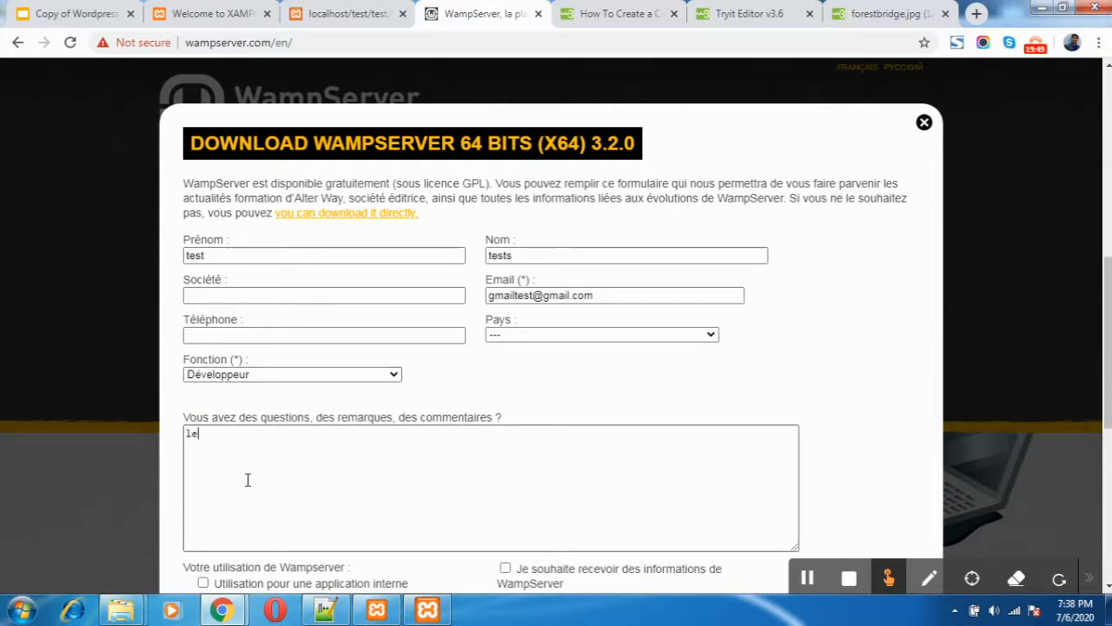
text(learning wordpress)
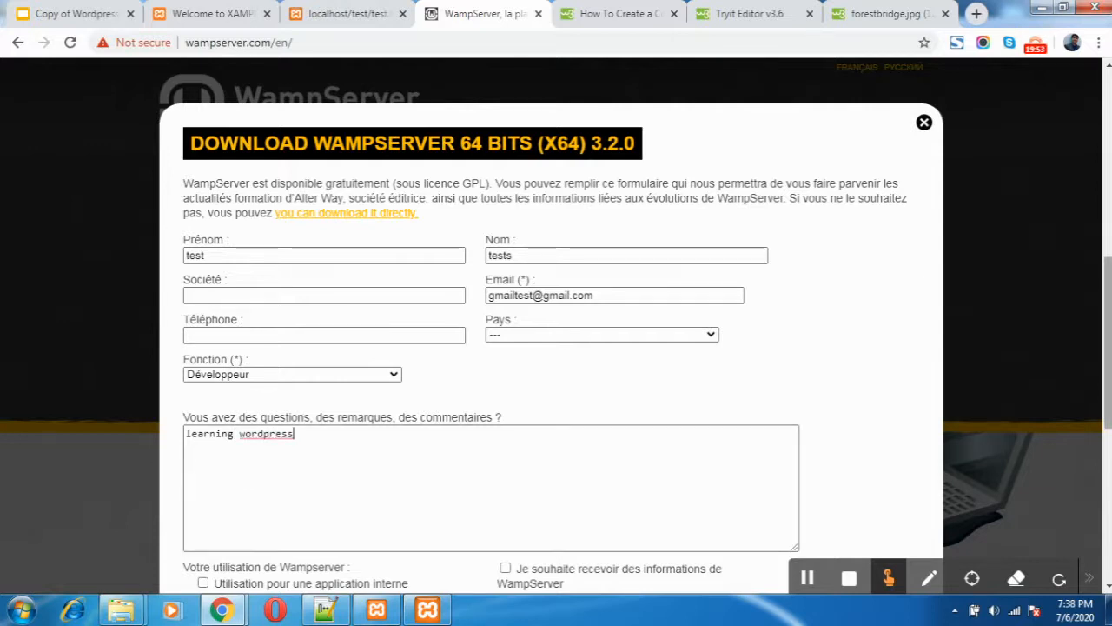
Submit the completed WampServer download form
scroll(1108, 347, down, 1)
scroll(556, 348, down, 2)
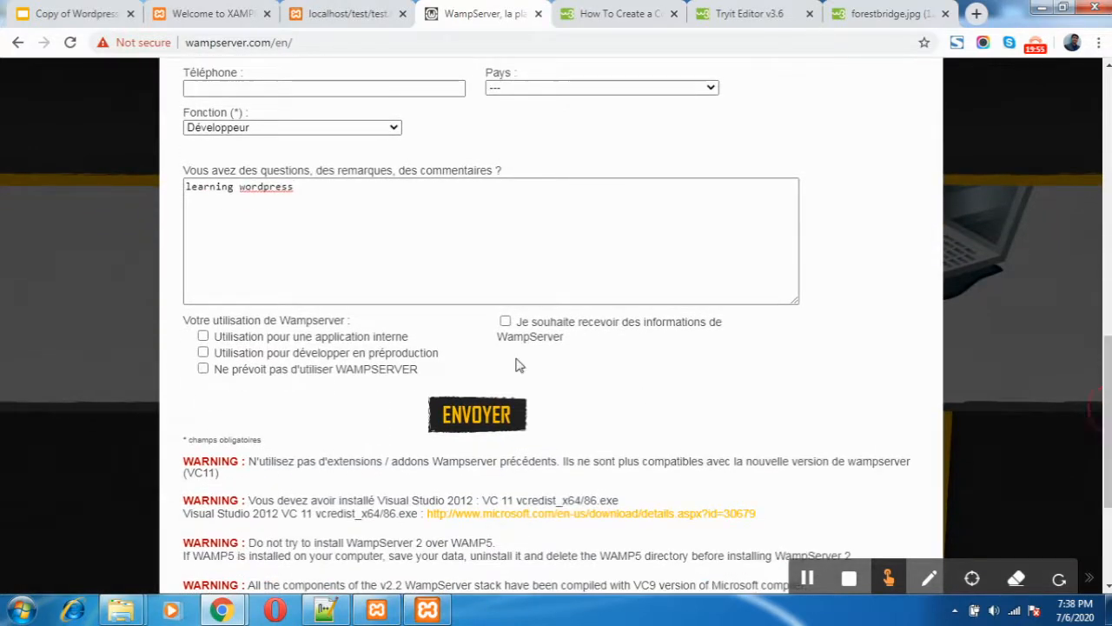
click(483, 421)
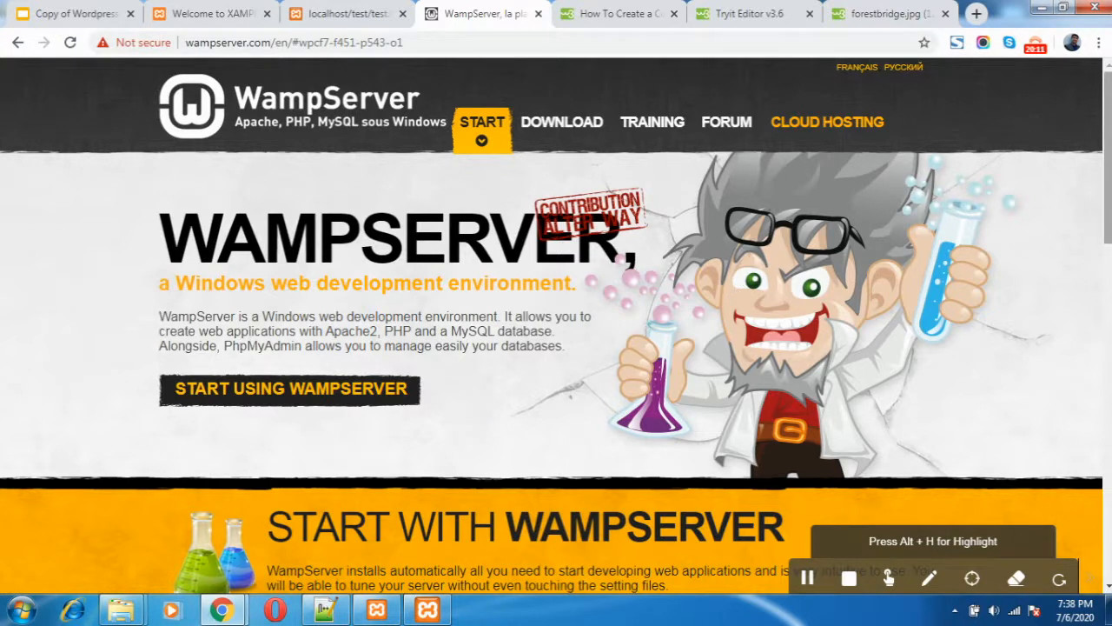
Find the Downloads section on the WampServer page and open its SourceForge link in a new tab
scroll(1110, 213, down, 4)
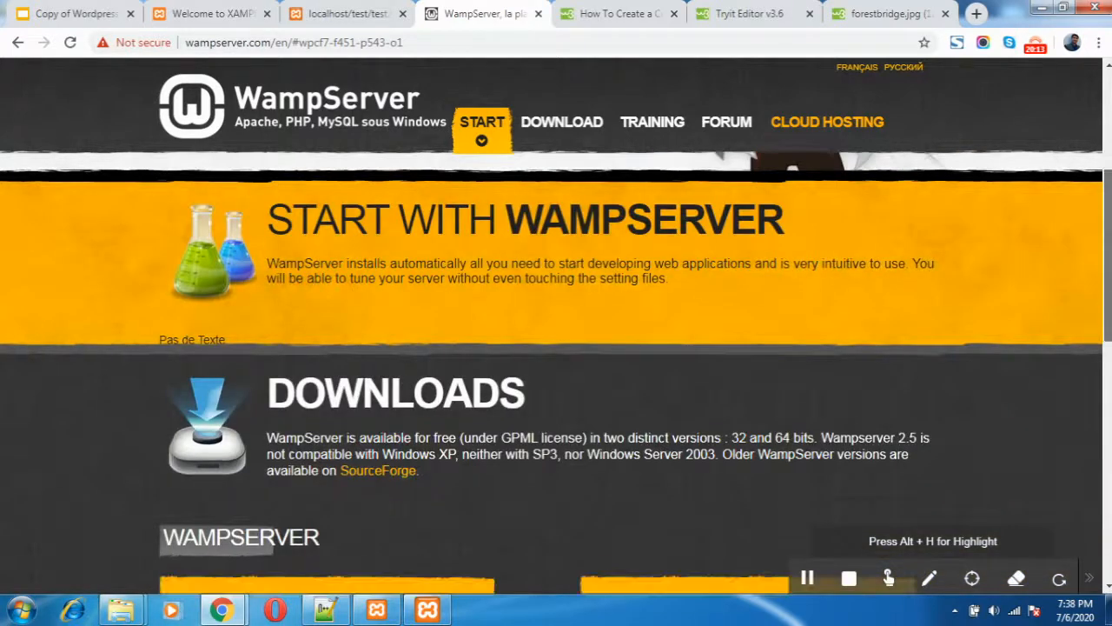
scroll(1110, 213, down, 4)
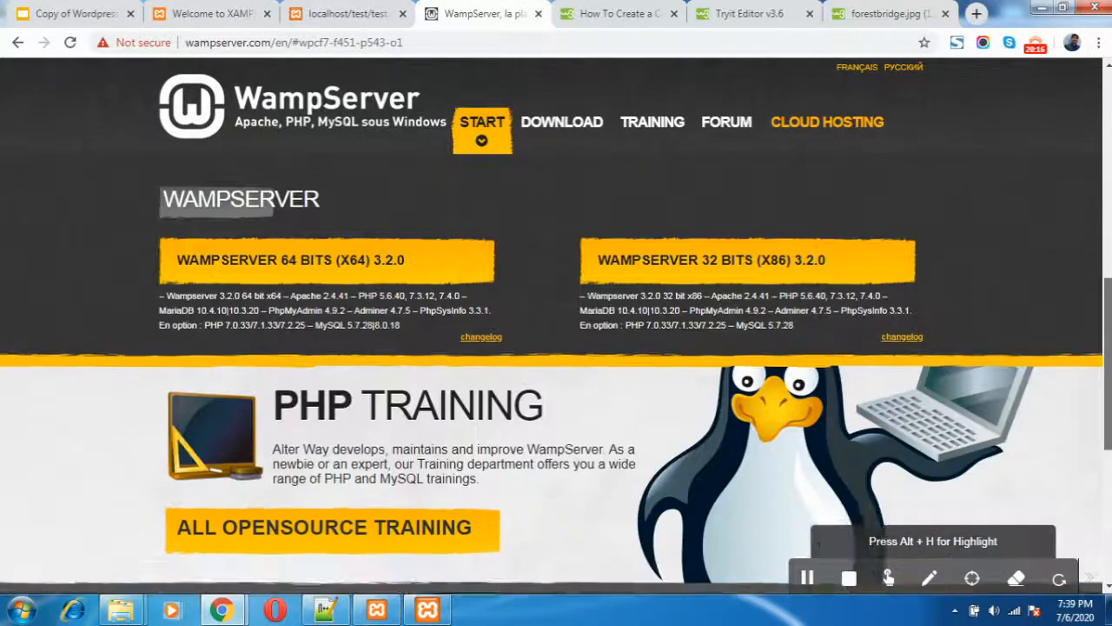
drag(1110, 419, 1109, 336)
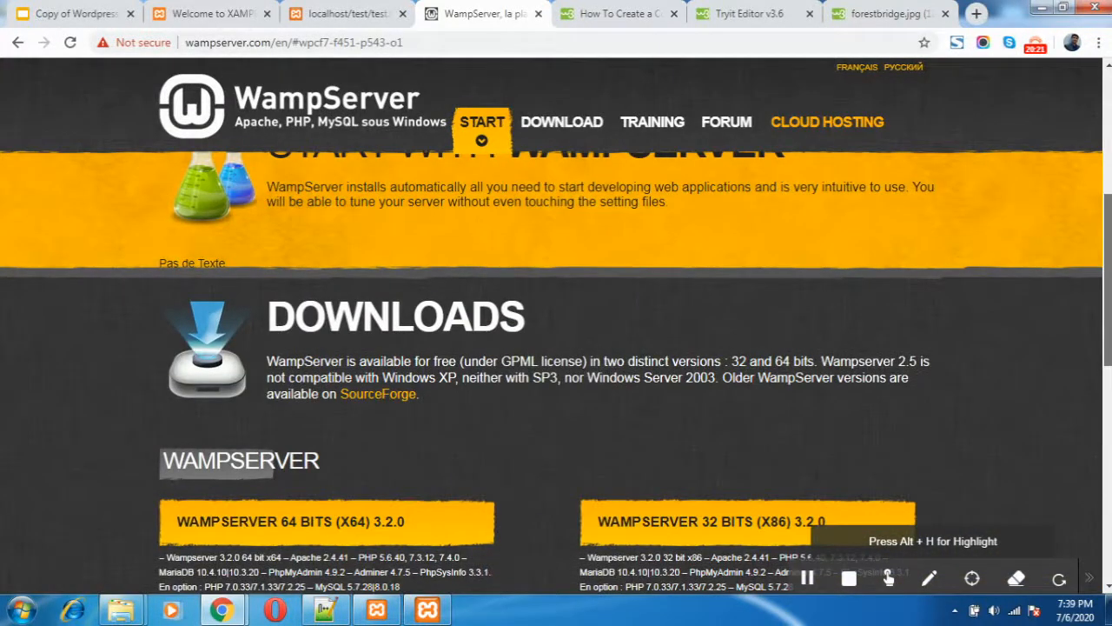
right_click(386, 403)
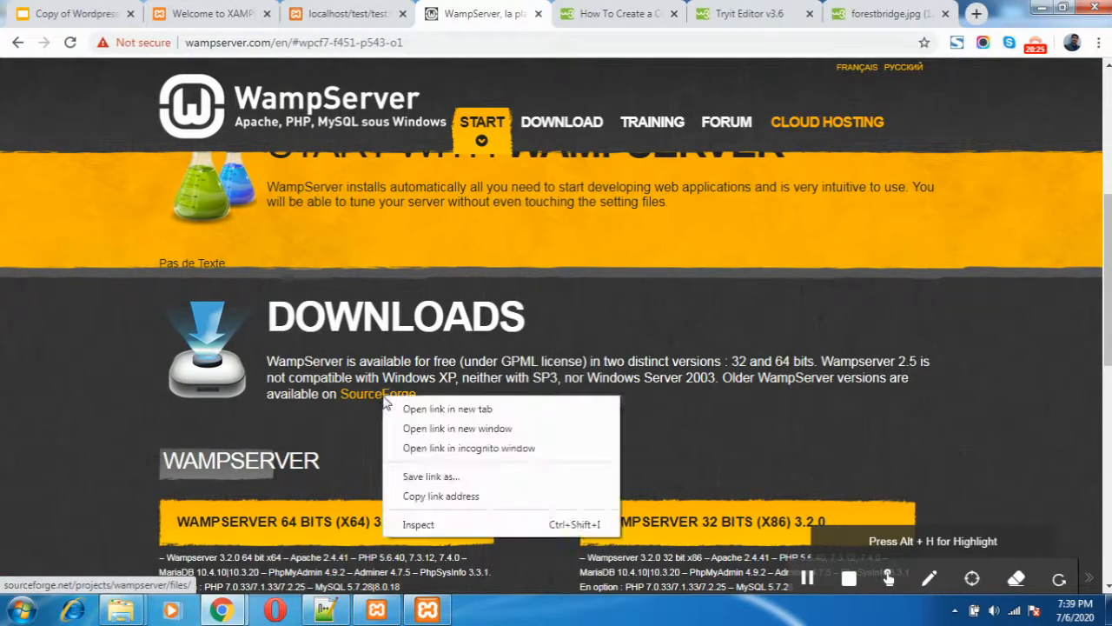
click(405, 409)
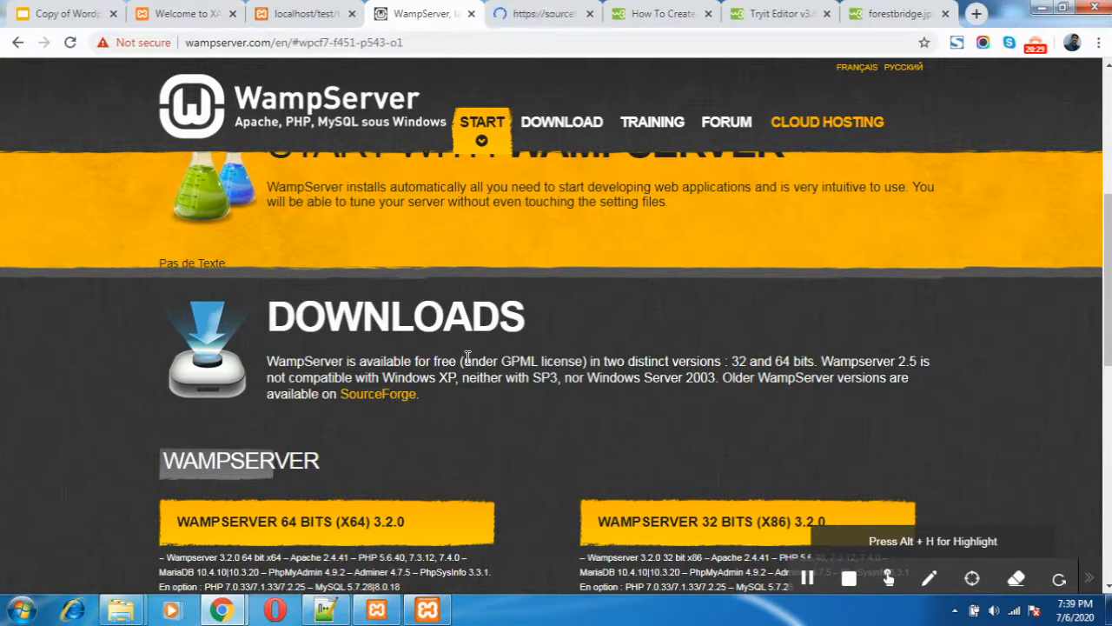
drag(1109, 259, 1109, 211)
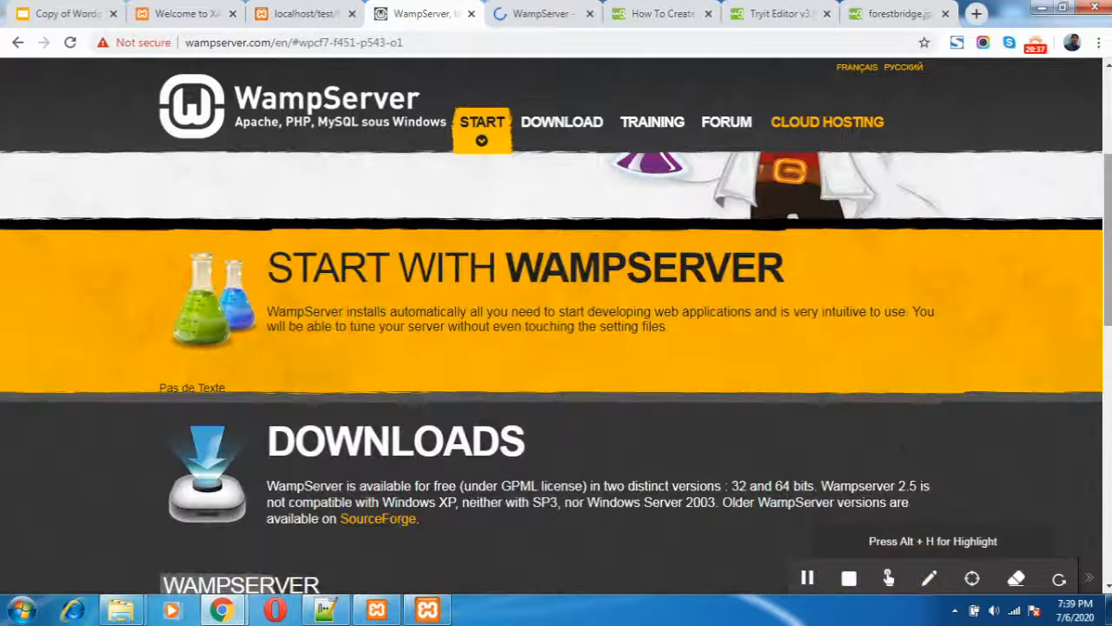
Open the WampServer files page on SourceForge and examine the latest-version download, its file name and its size
click(533, 22)
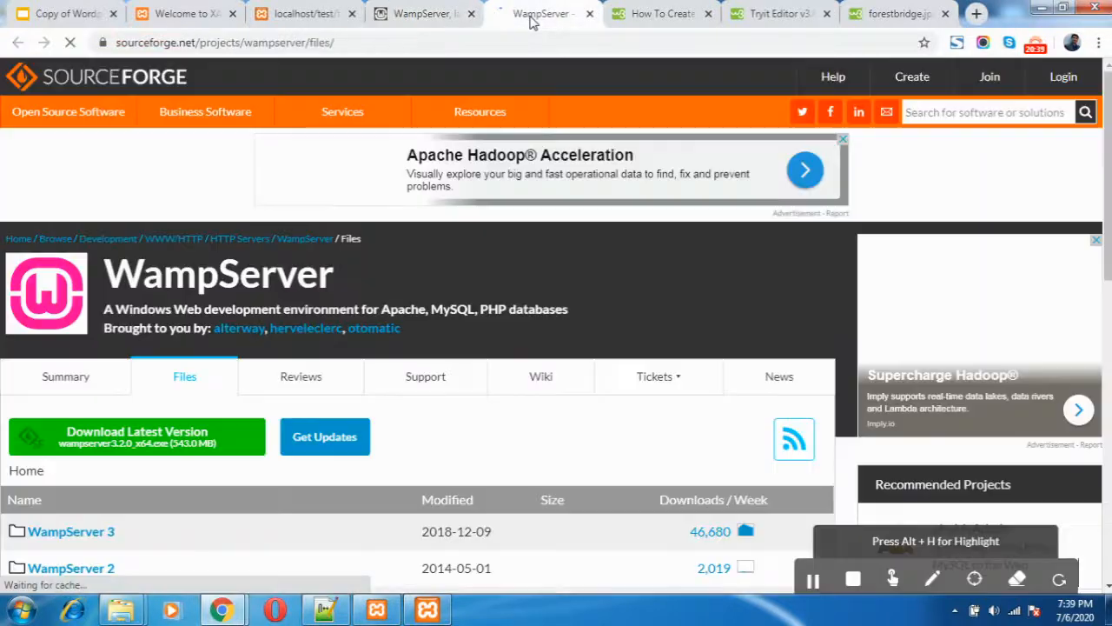
click(422, 25)
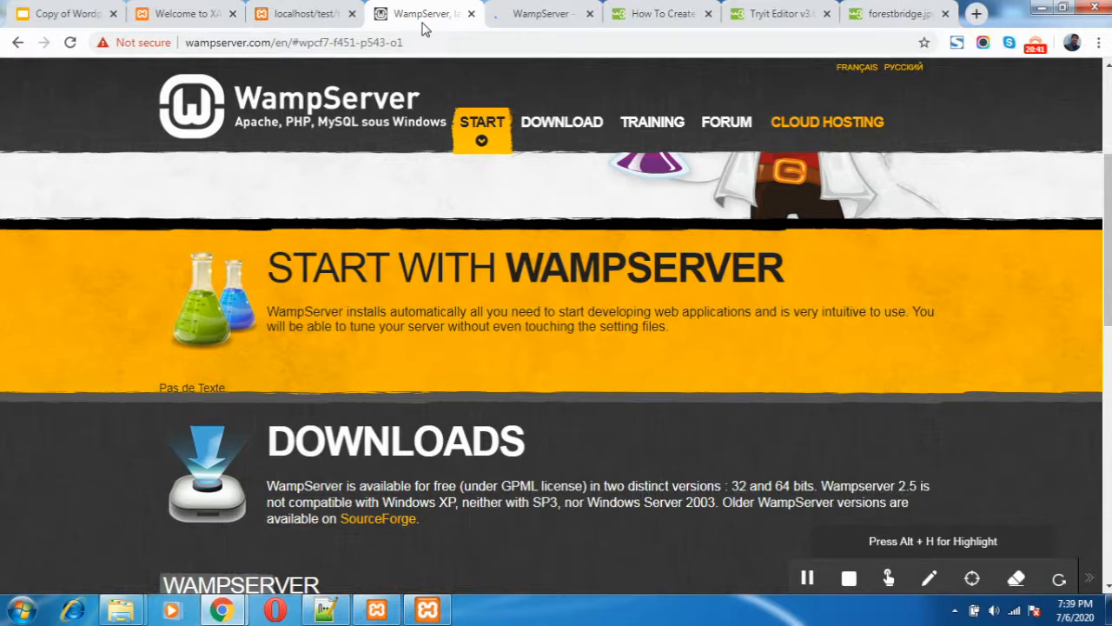
click(534, 14)
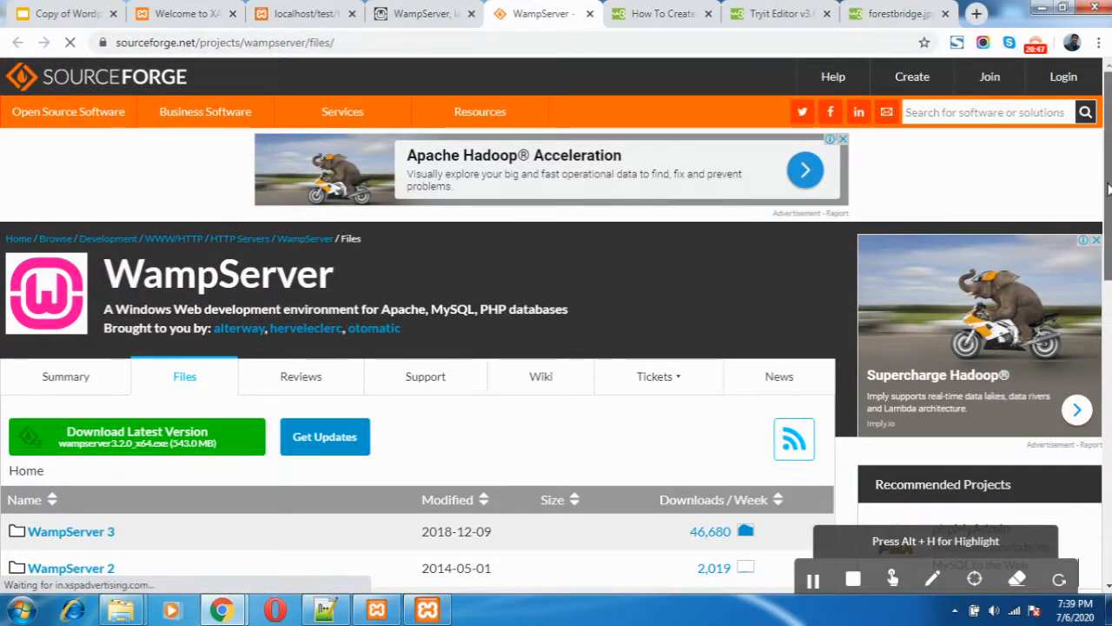
scroll(1109, 188, down, 2)
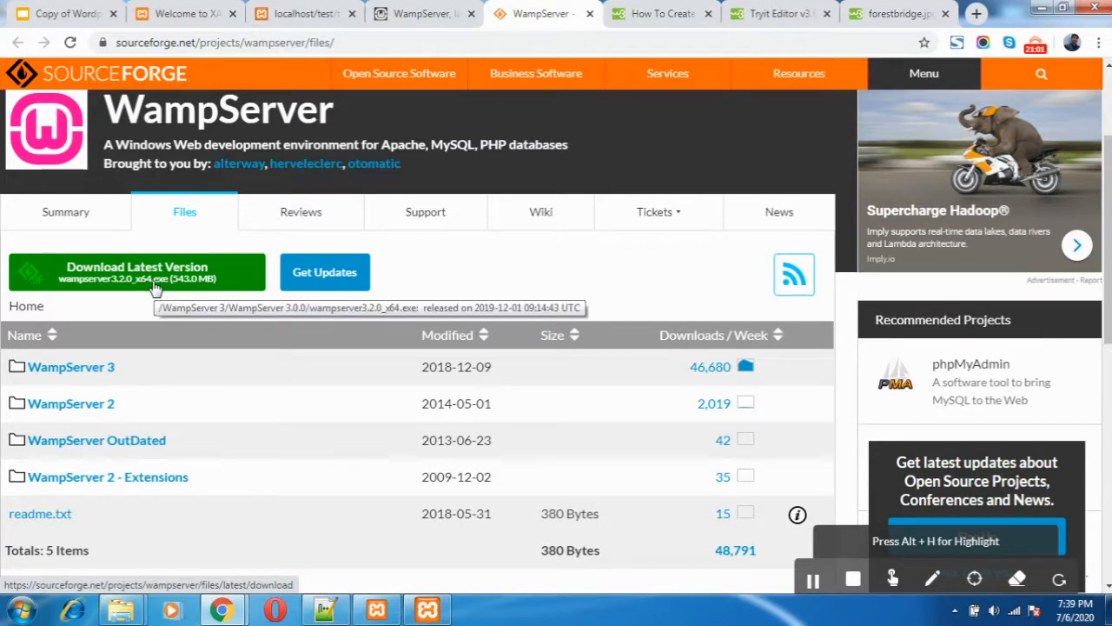
drag(1108, 304, 1108, 278)
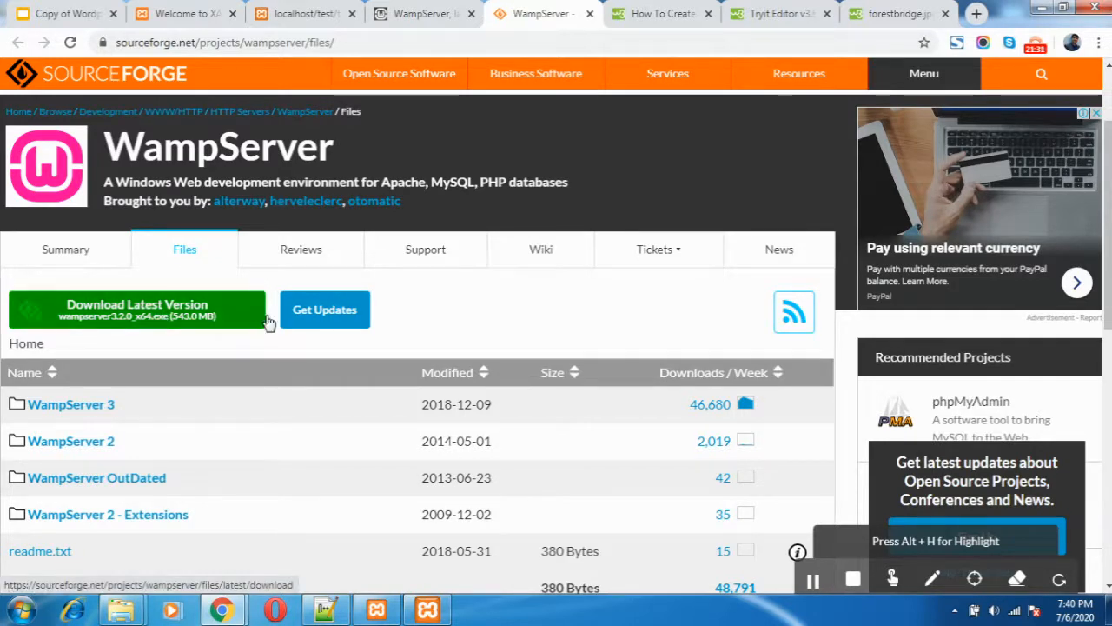
Close the WampServer website, the W3Schools how-to and Tryit Editor pages, and the forestbridge.jpg tab
click(199, 16)
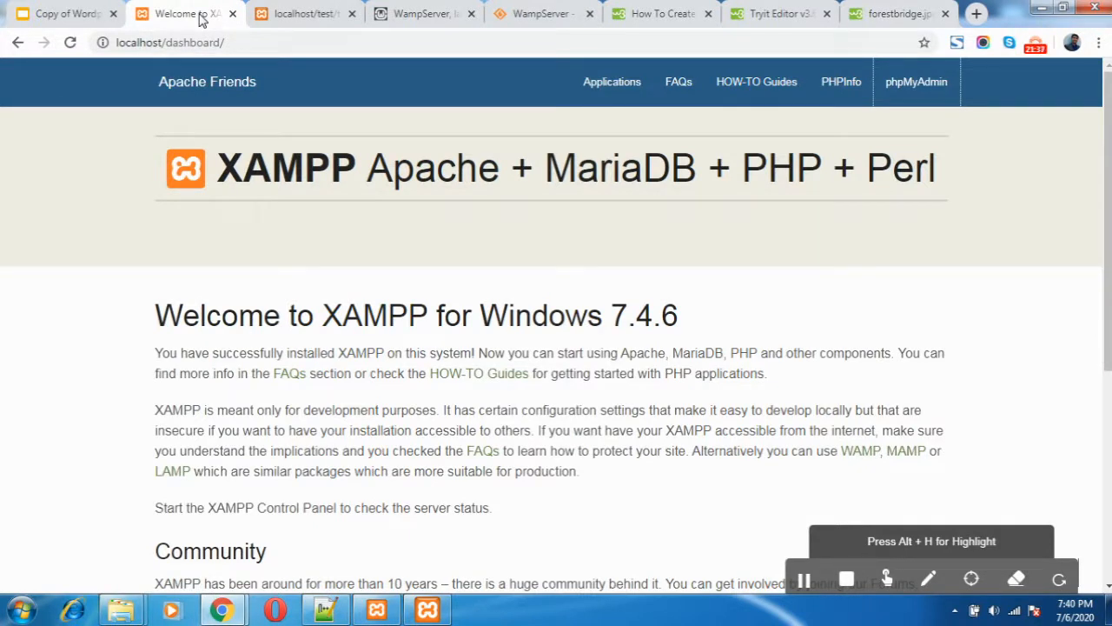
click(434, 19)
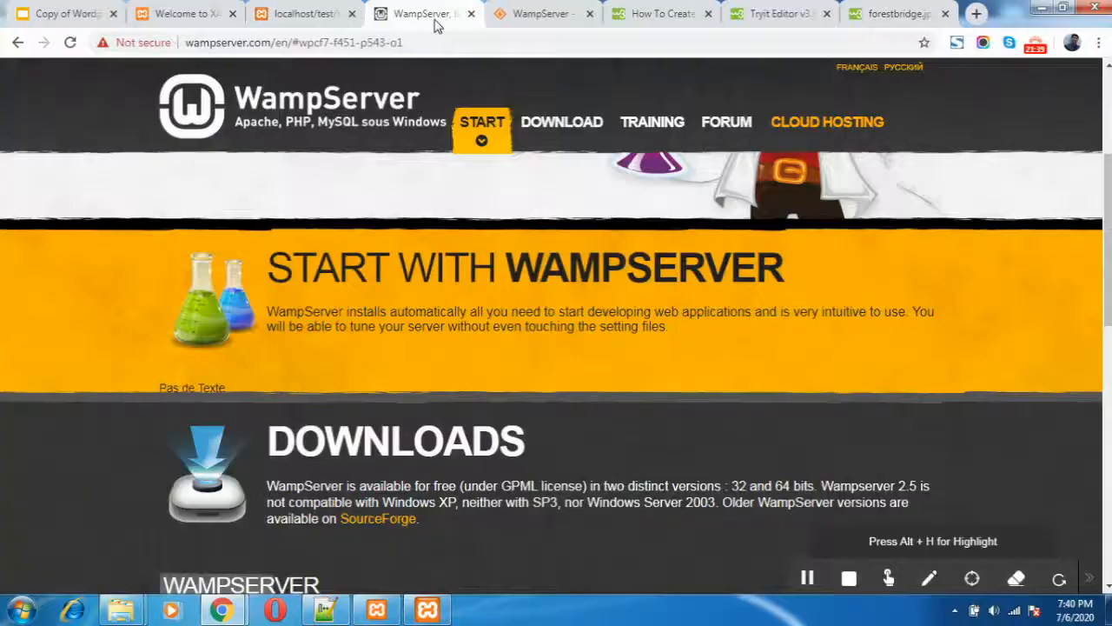
click(471, 14)
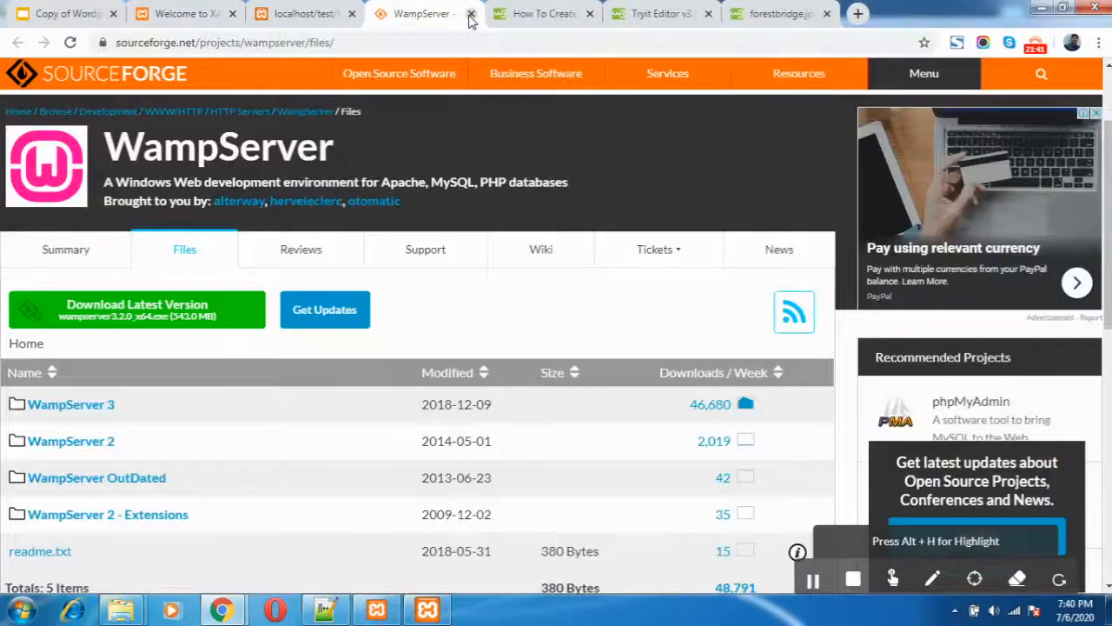
click(526, 16)
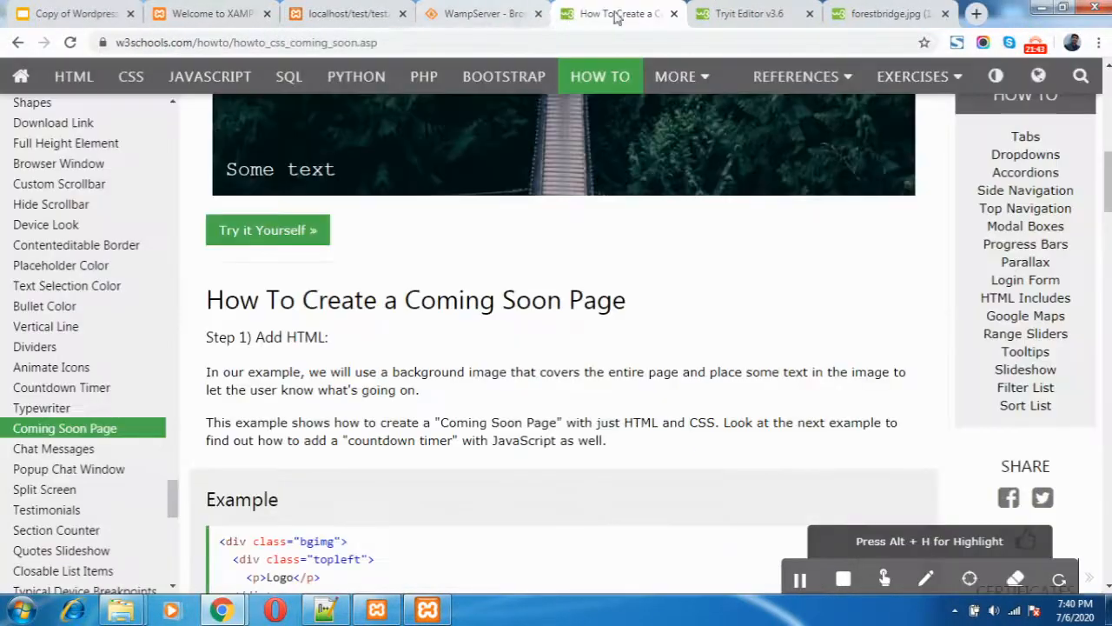
click(674, 16)
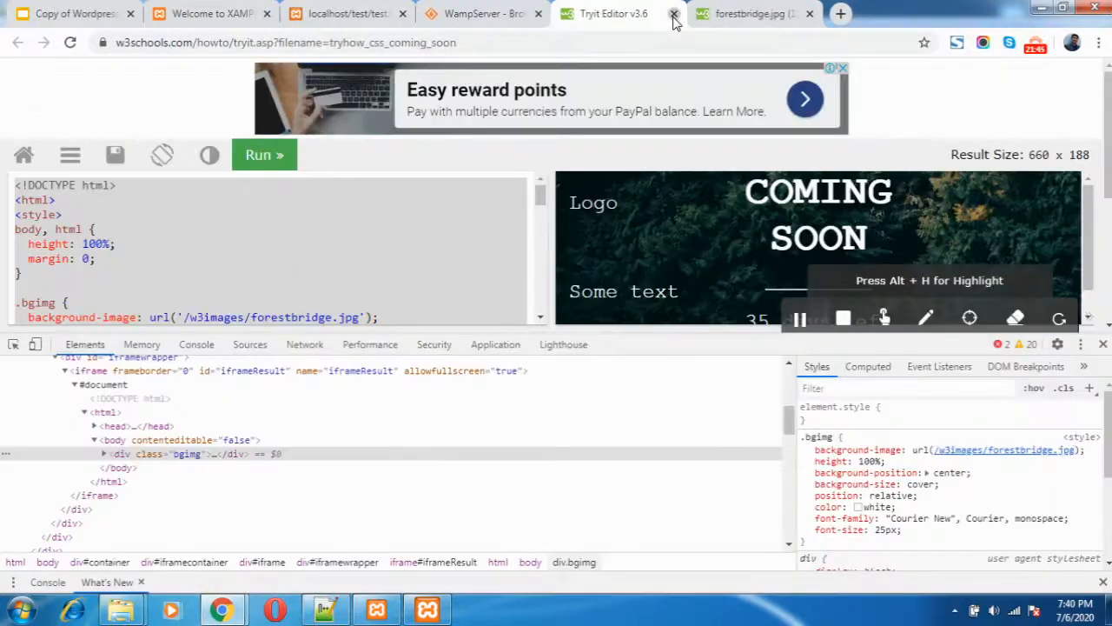
click(673, 16)
click(674, 16)
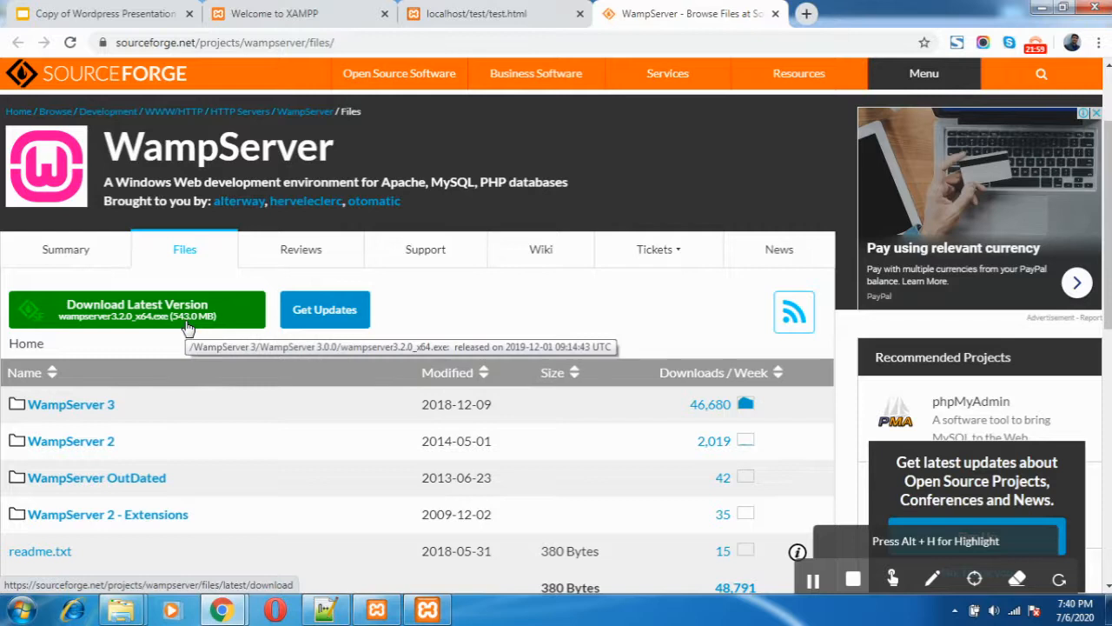
Switch to File Explorer and sort the Downloads folder by date with the newest items first
mouse_move(135, 608)
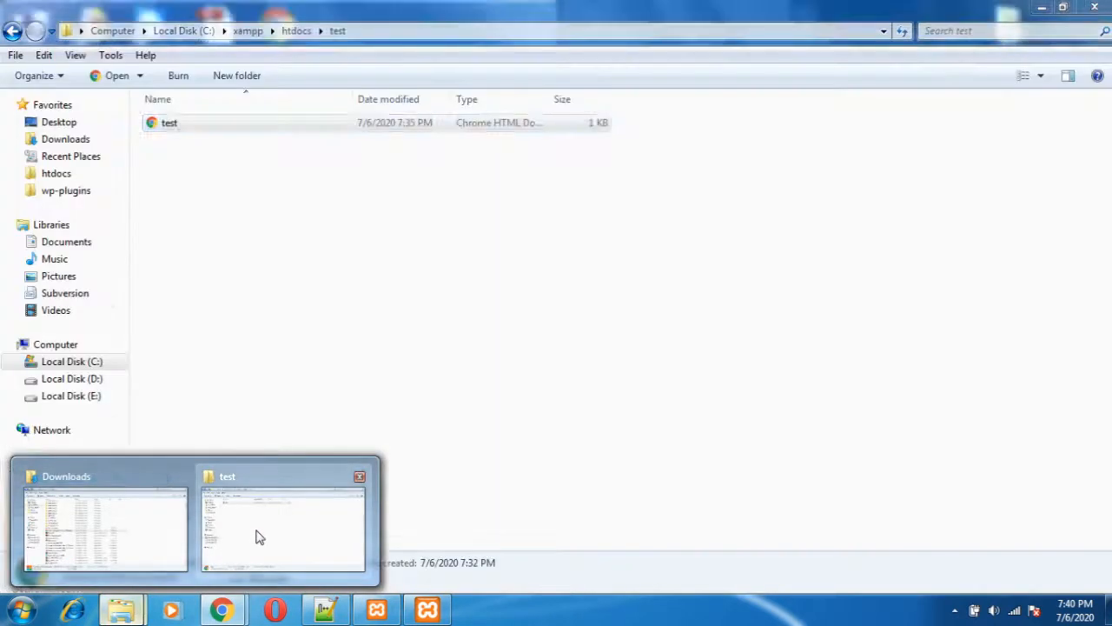
click(257, 534)
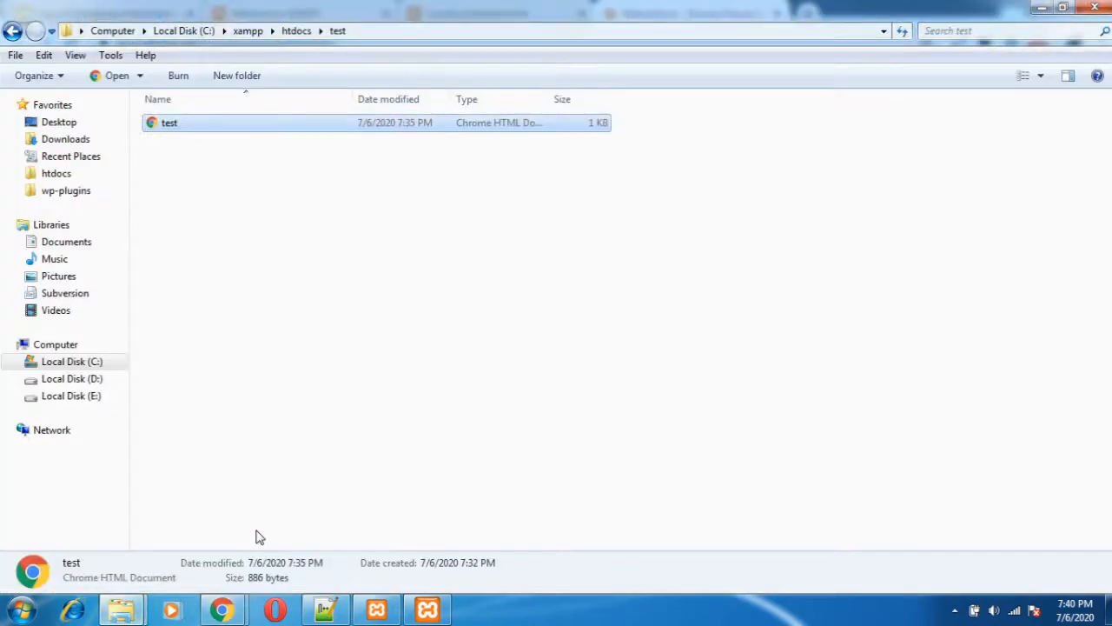
click(85, 140)
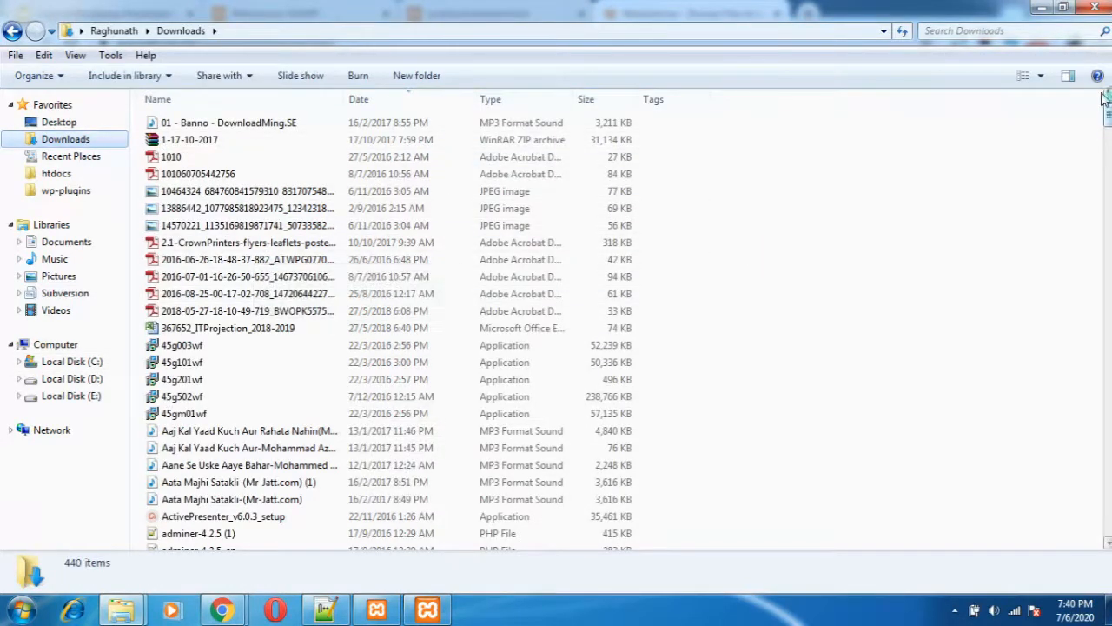
click(404, 101)
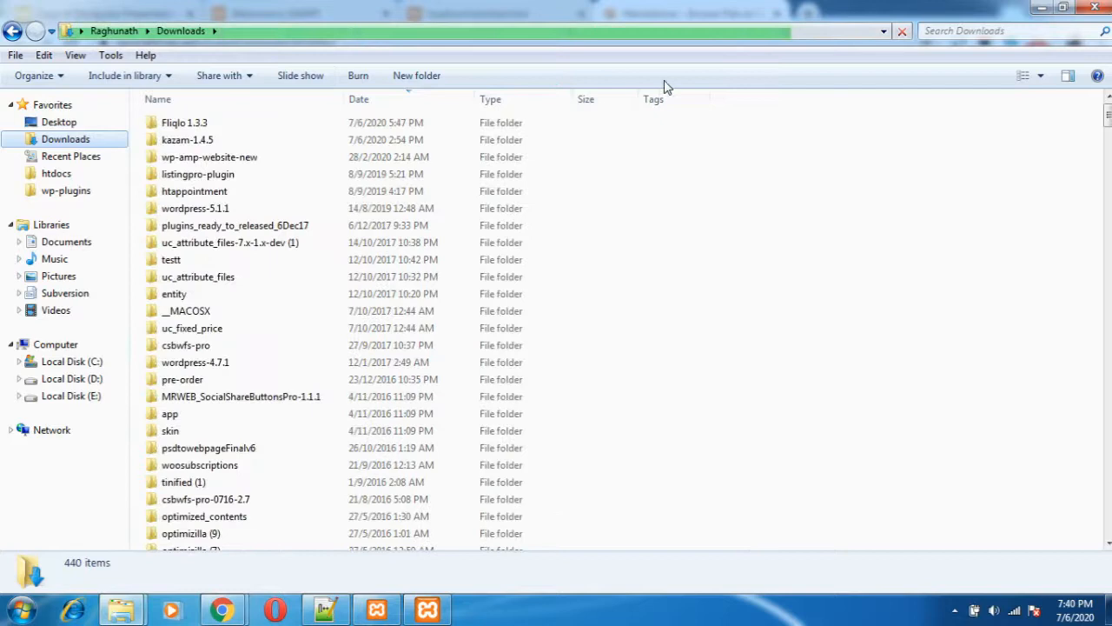
click(367, 101)
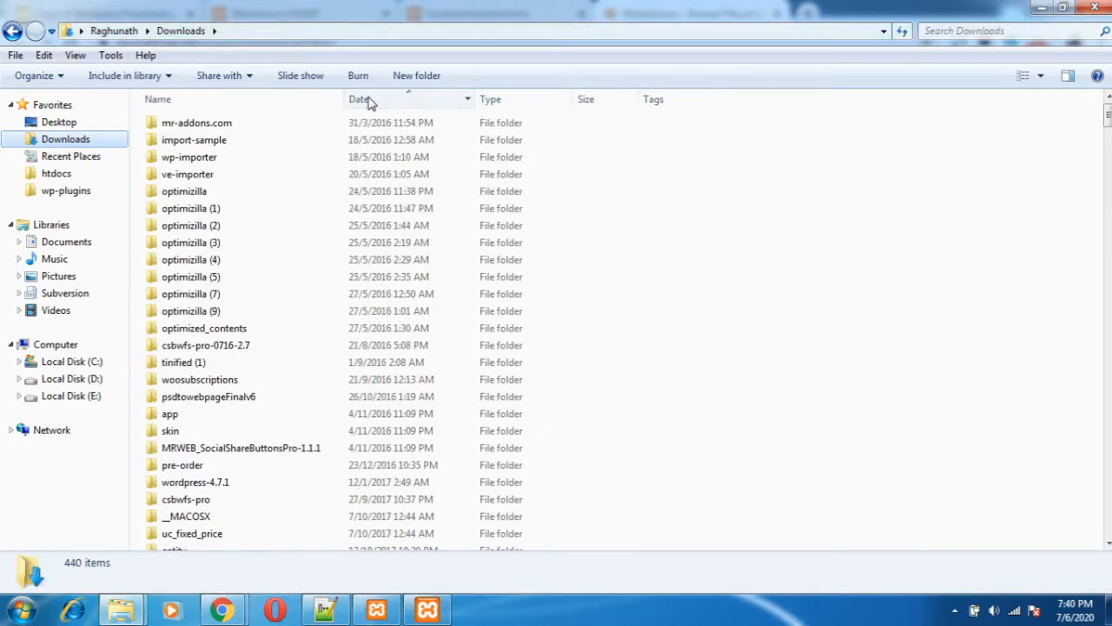
click(367, 101)
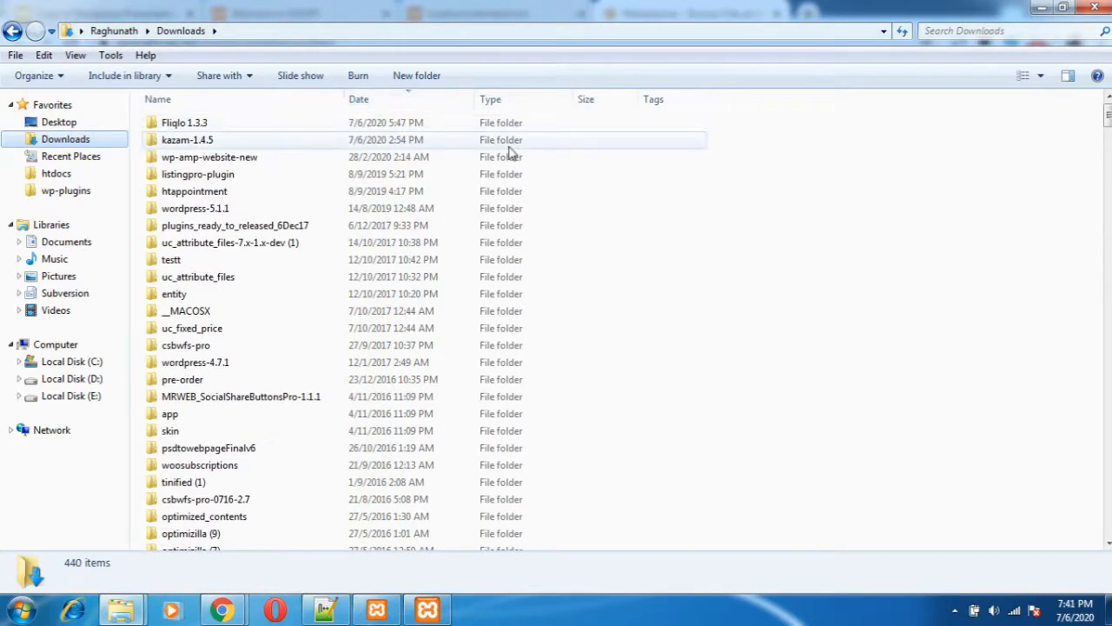
Select the newest xampp-windows-x64-7.4.6-0-VC15 installer in Downloads and compare its size with the WampServer download in Chrome
drag(1108, 116, 1108, 147)
click(309, 200)
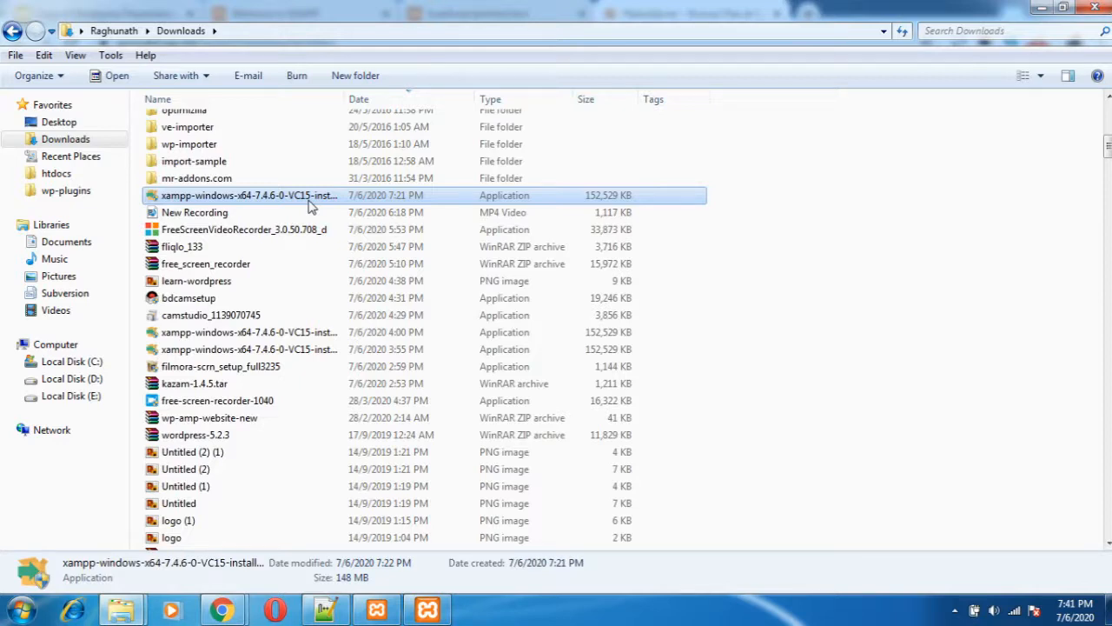
mouse_move(222, 611)
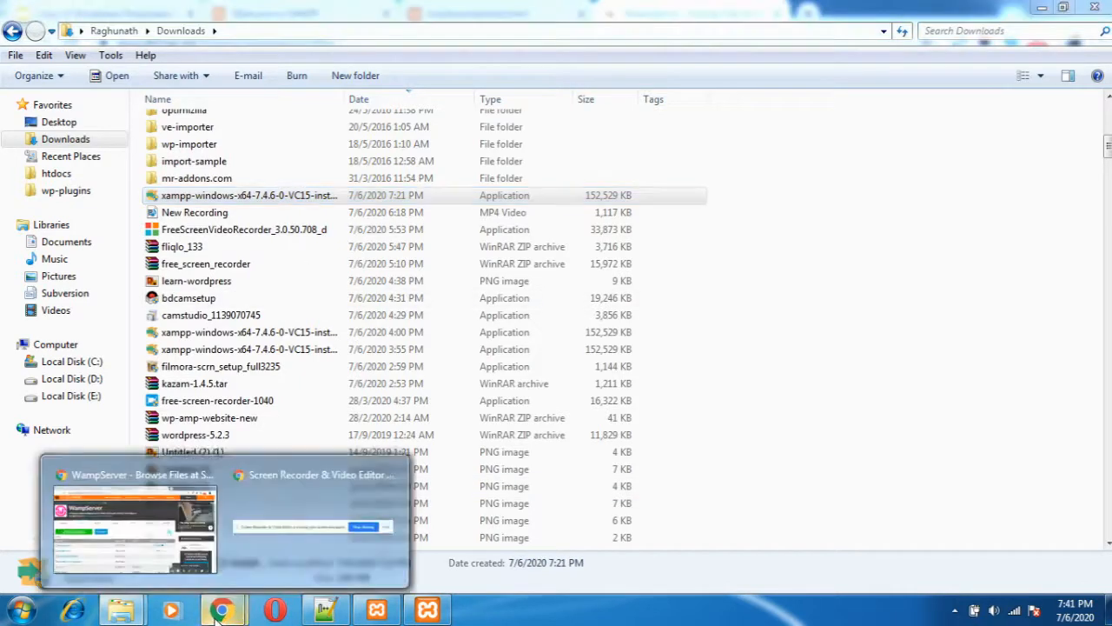
click(165, 537)
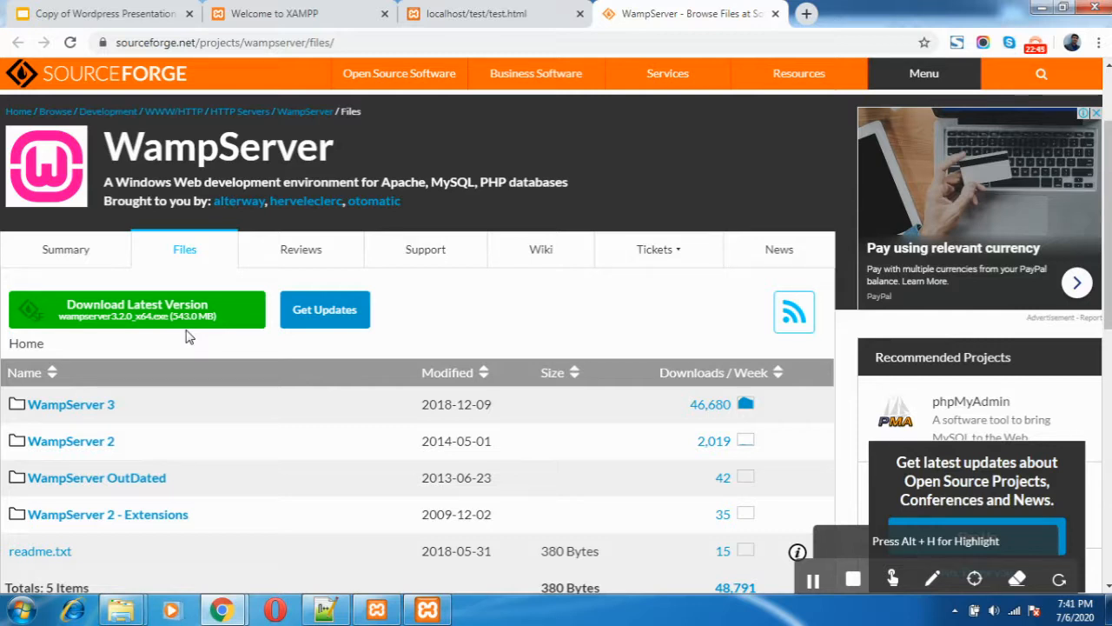
Revisit the XAMPP dashboard and the localhost test page, and return to the presentation's PHP Development Environment Software slide
click(279, 16)
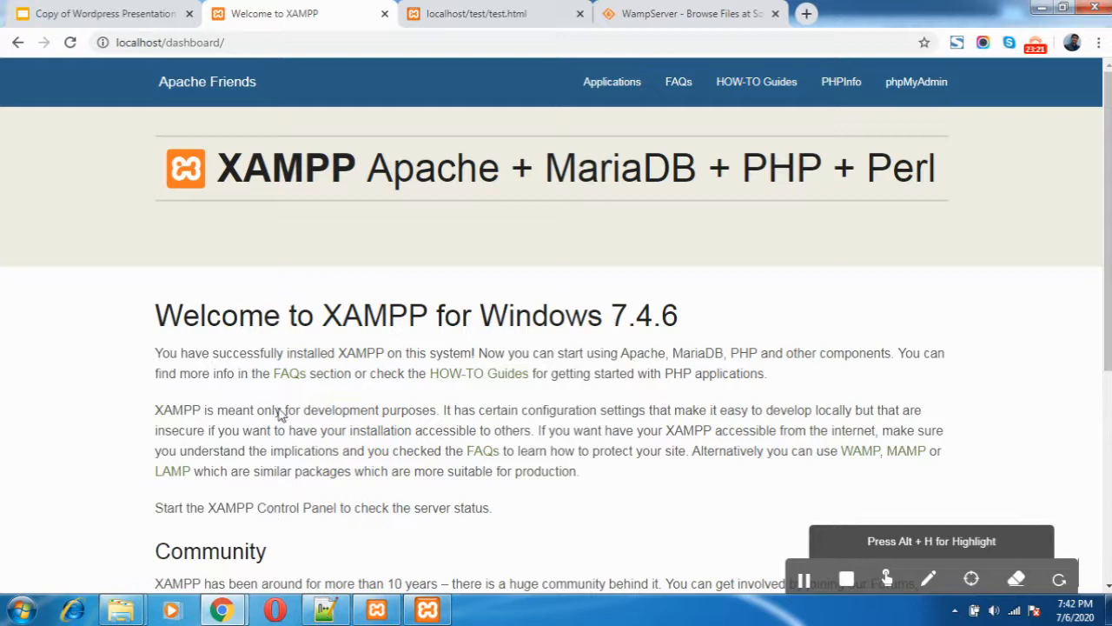
click(494, 13)
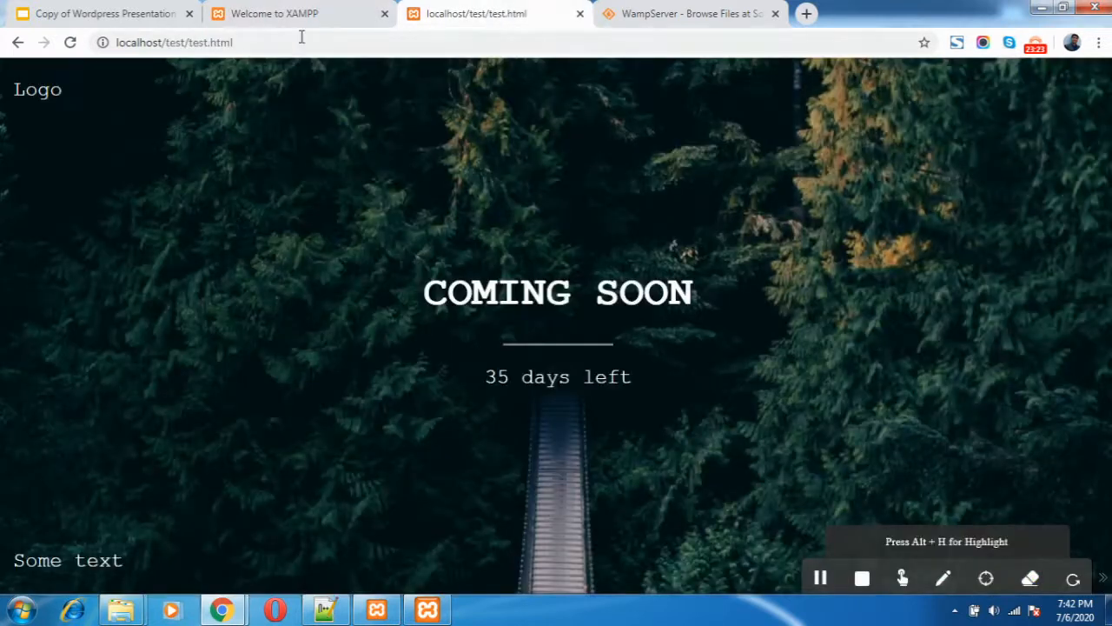
click(109, 16)
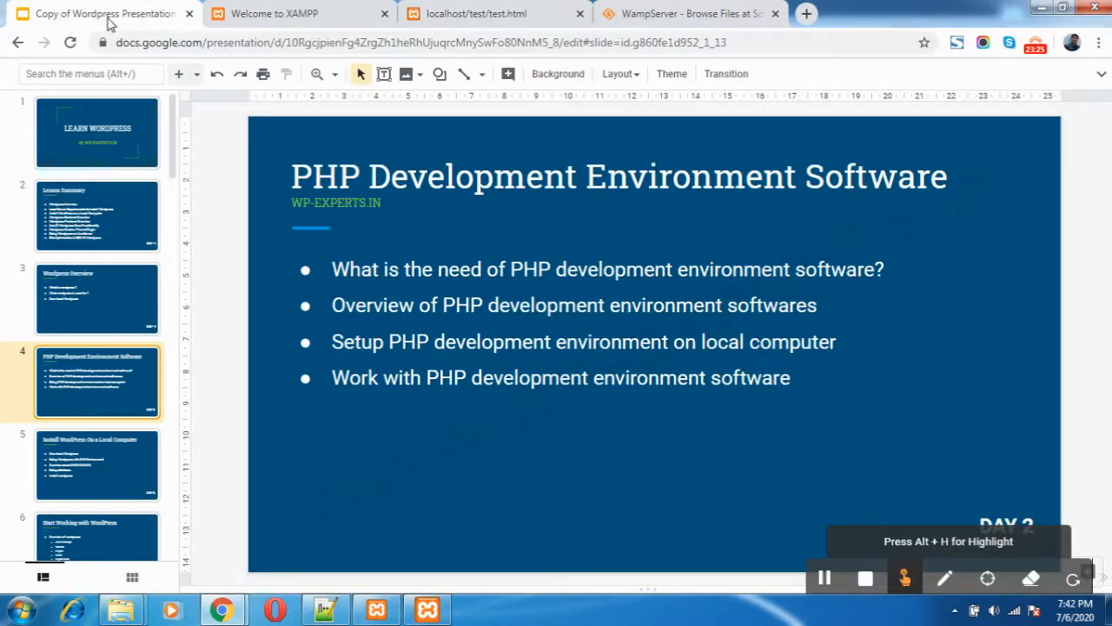